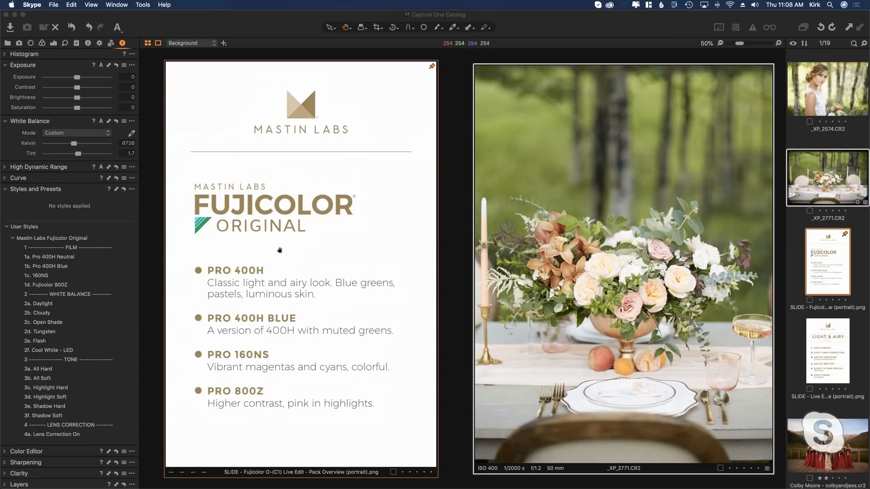
Apply the 1a. Pro 400H Neutral style to table-setting photo _XP_2771.CR2 and raise its exposure to 0.81
left_click(57, 257)
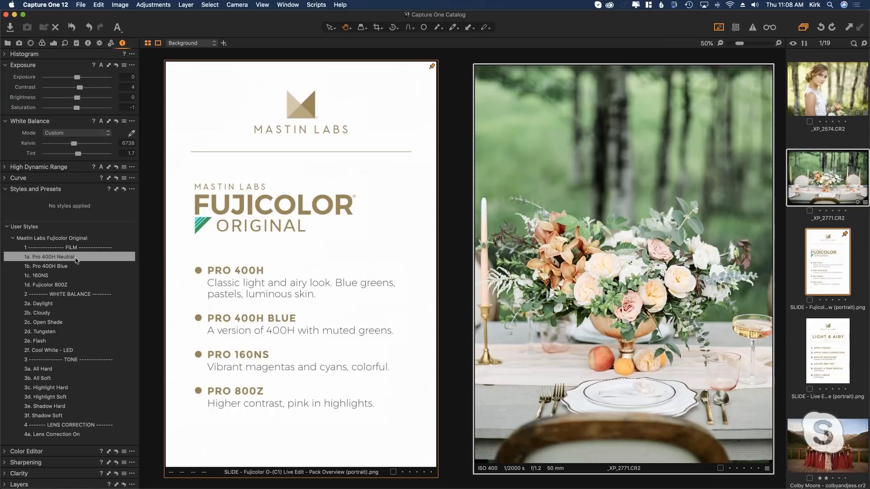
left_click(60, 258)
left_click_drag(74, 77, 84, 78)
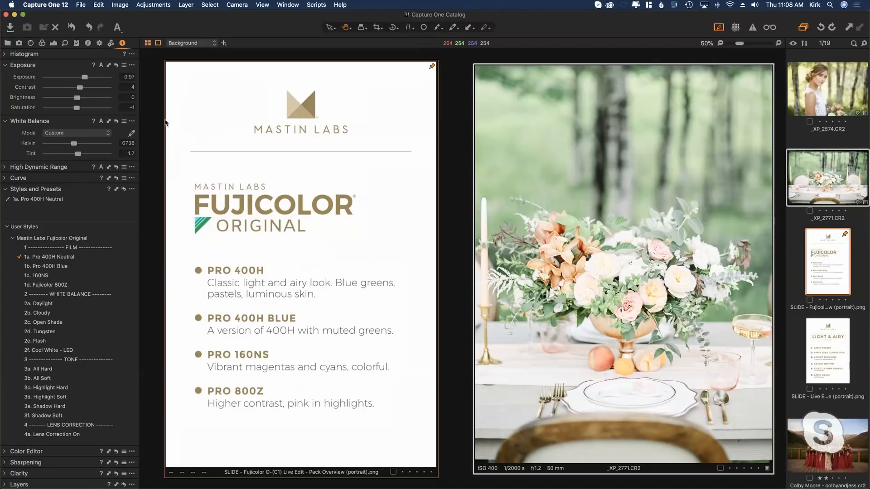
left_click_drag(85, 80, 87, 80)
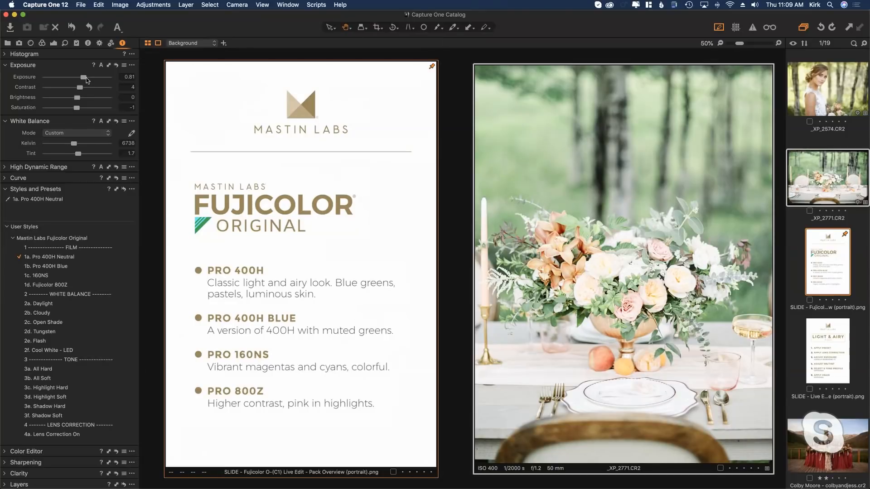
Apply the 1a. Pro 400H Neutral style to bride portrait _XP_2574.CR2, with her face and bouquet framed in view
left_click(824, 94)
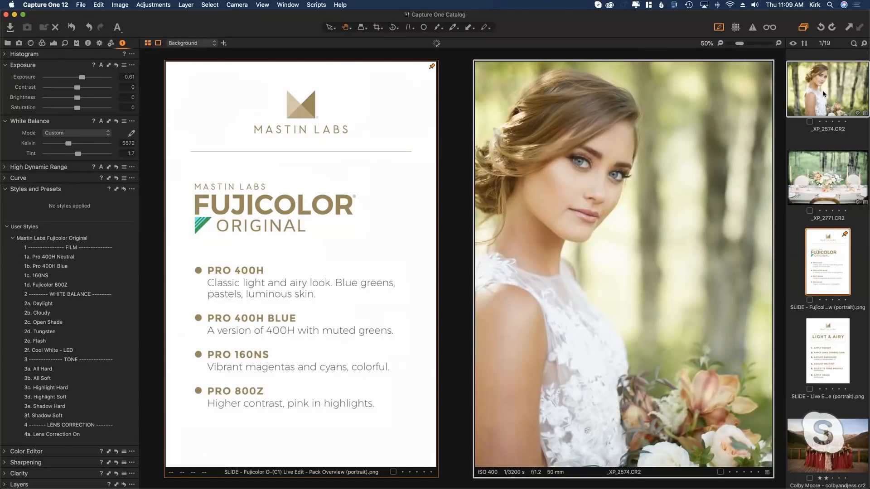
left_click_drag(568, 237, 592, 237)
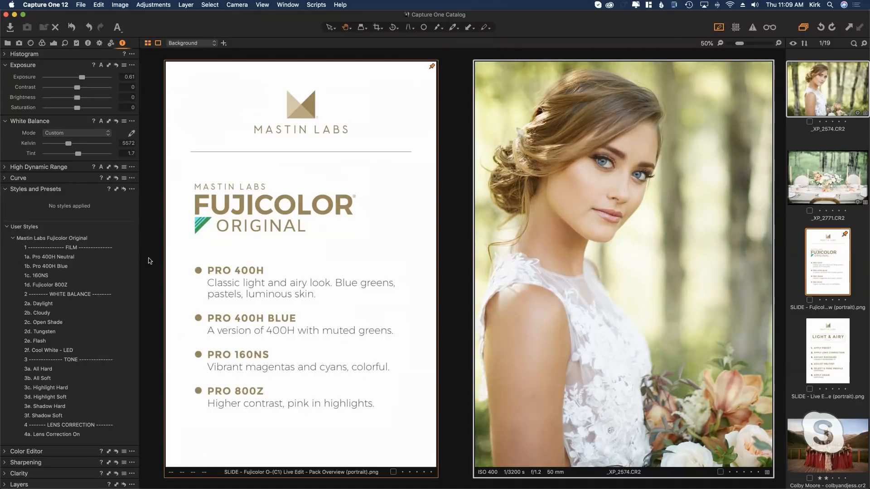
left_click(132, 256)
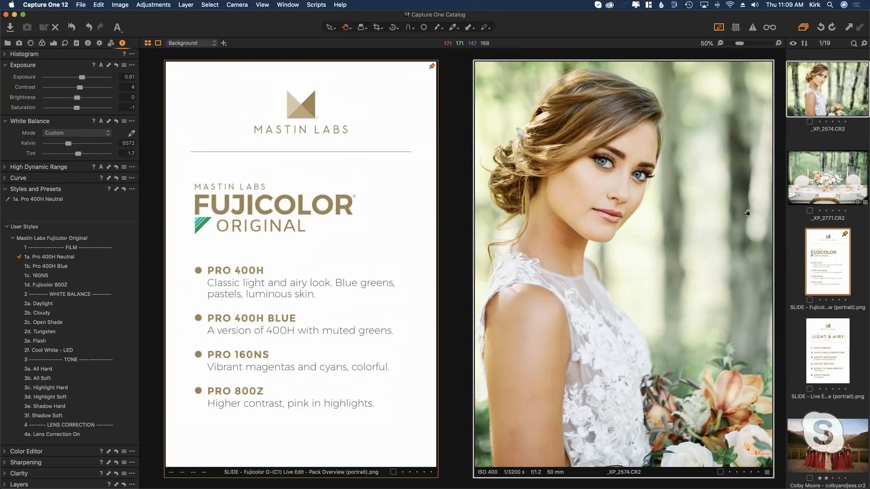
Compare the Pro 400H Neutral and Pro 400H Blue looks on table-setting photo _XP_2771.CR2
left_click(818, 189)
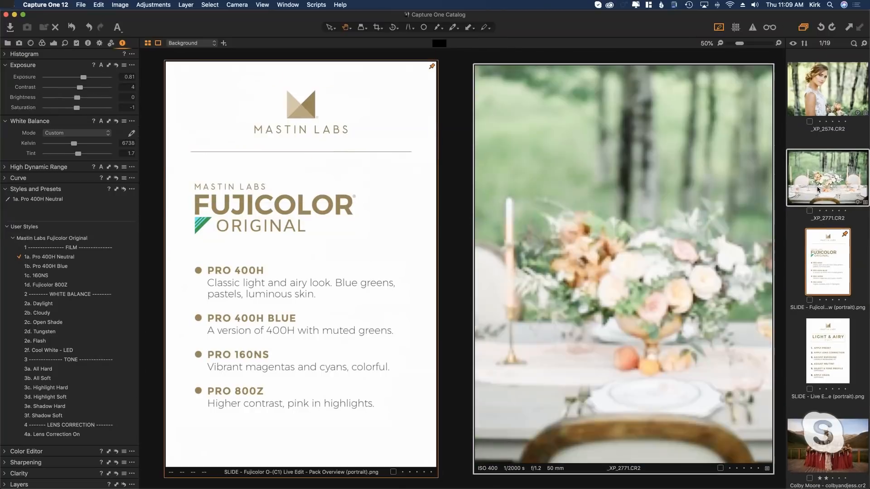
left_click_drag(658, 280, 643, 280)
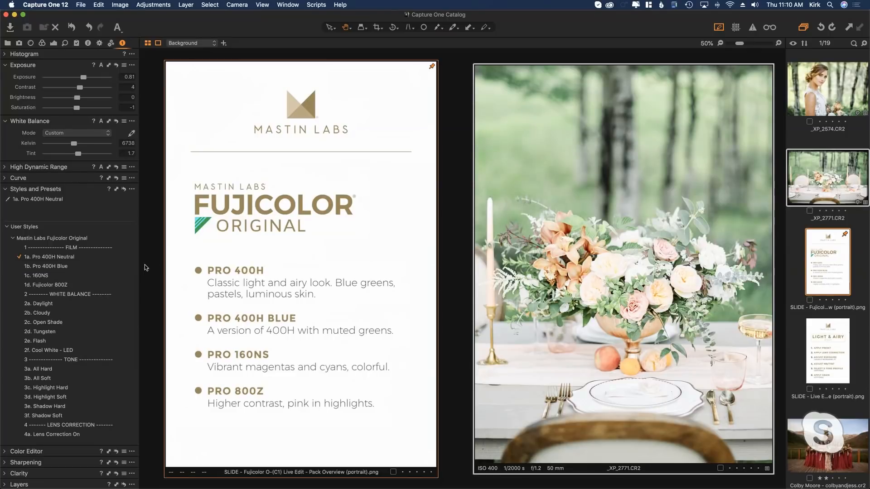
left_click(128, 267)
Apply the 1a. Pro 400H Neutral style to the photo of the couple walking in the meadow and raise its exposure to 0.76
scroll(828, 268, "down", 10)
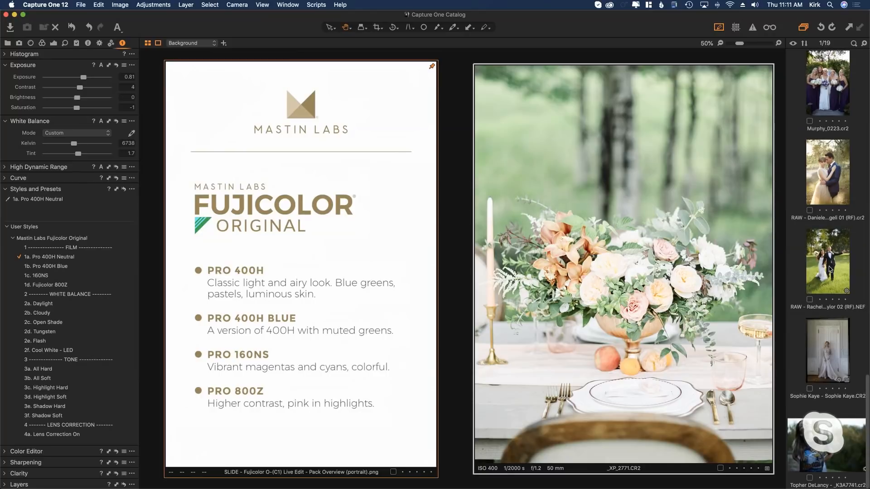
left_click(830, 269)
left_click_drag(639, 219, 650, 259)
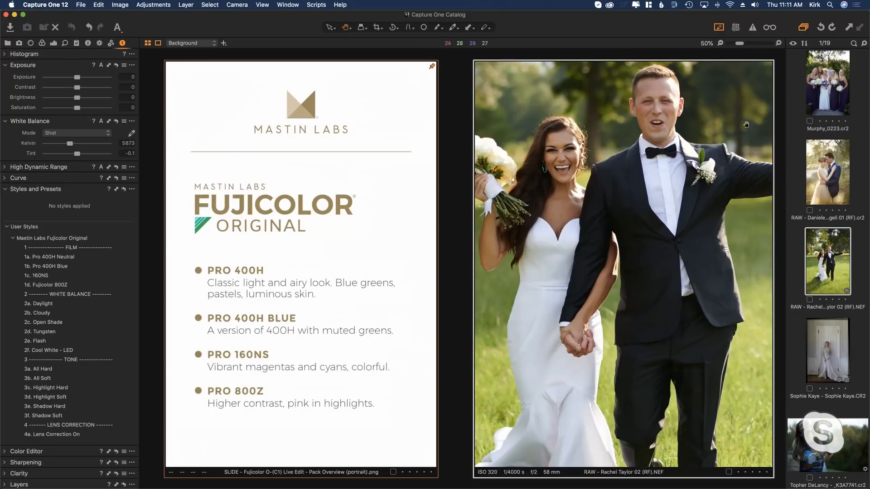
left_click_drag(741, 44, 735, 43)
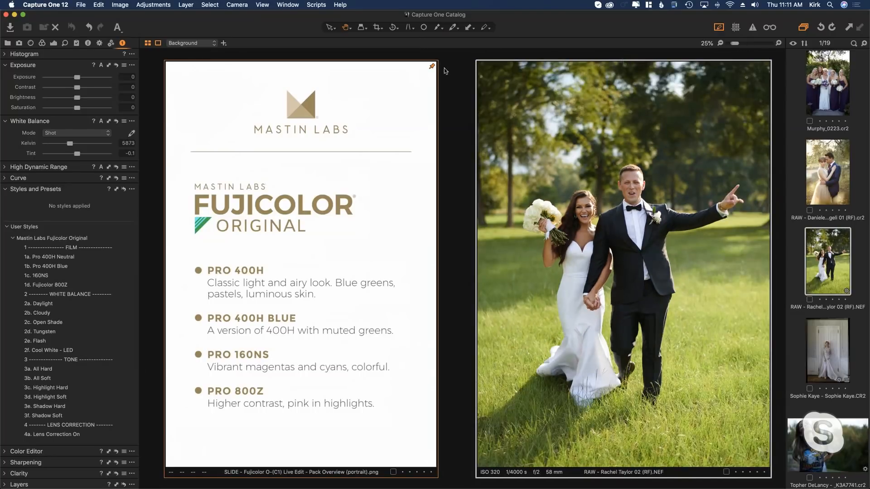
left_click(86, 259)
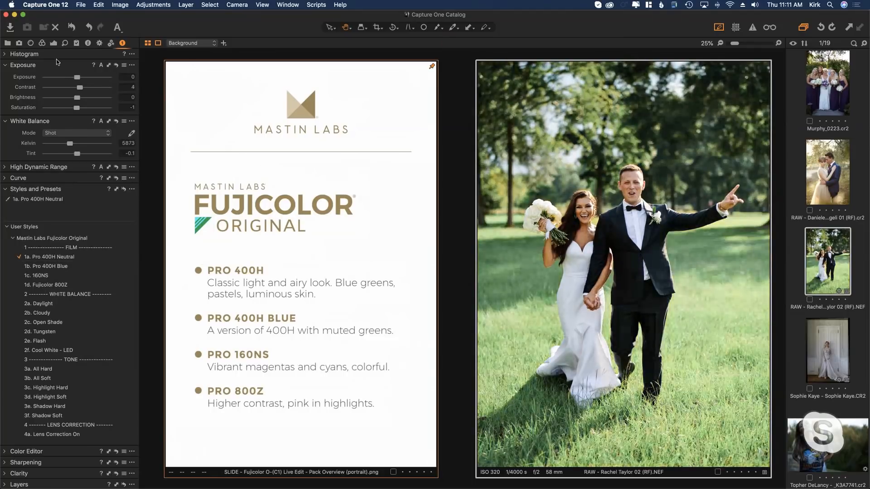
left_click_drag(79, 77, 83, 78)
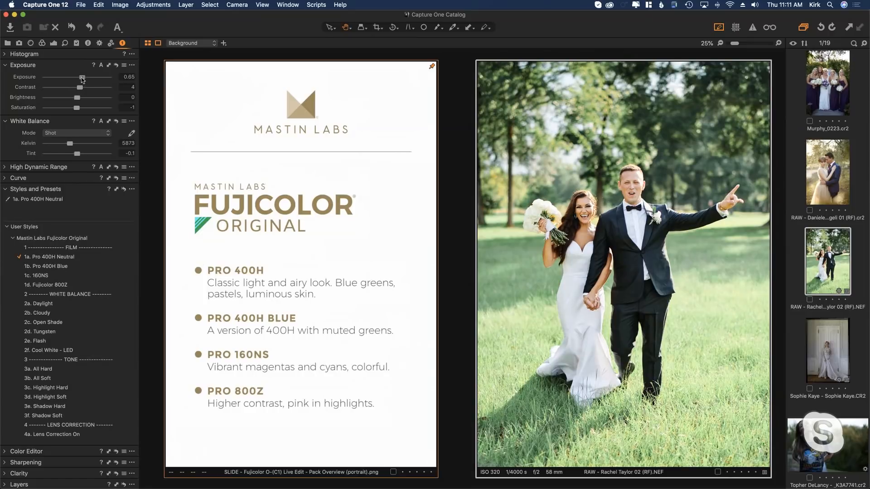
left_click_drag(82, 79, 83, 79)
Apply the 1c. 160NS style to the meadow couple photo and to bride portrait _XP_2574.CR2
left_click(100, 275)
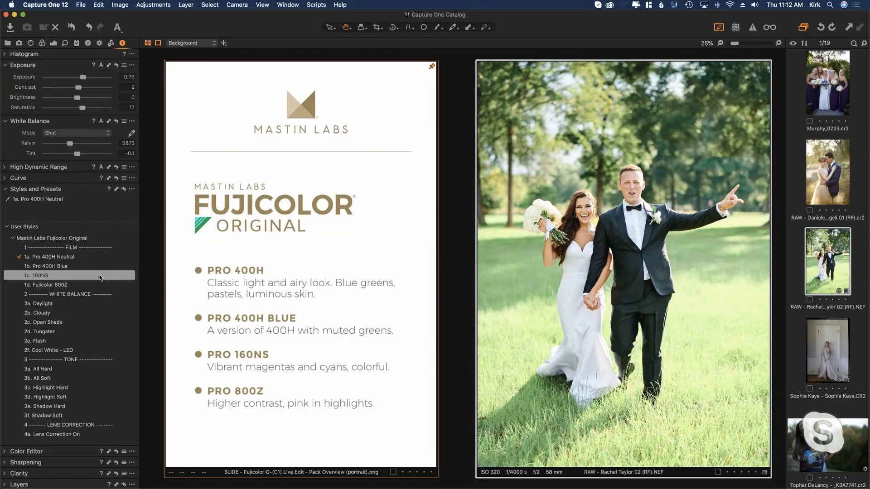
left_click(100, 277)
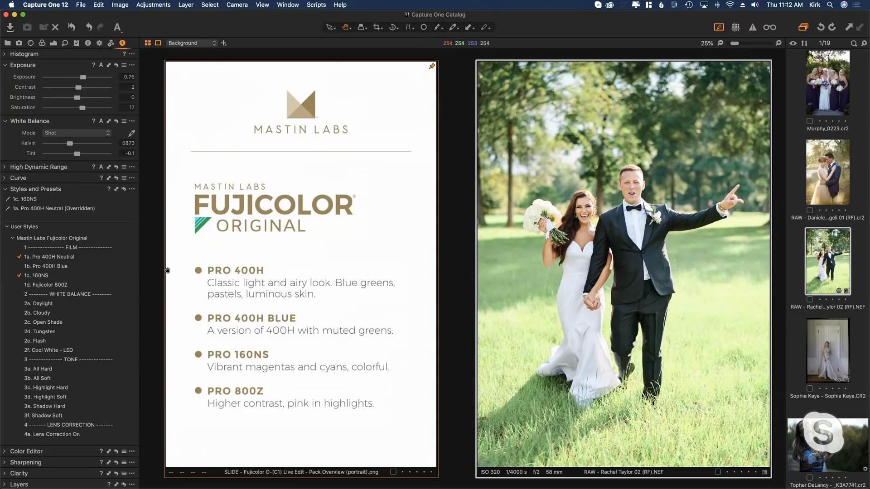
scroll(830, 234, "down", 8)
scroll(830, 235, "up", 8)
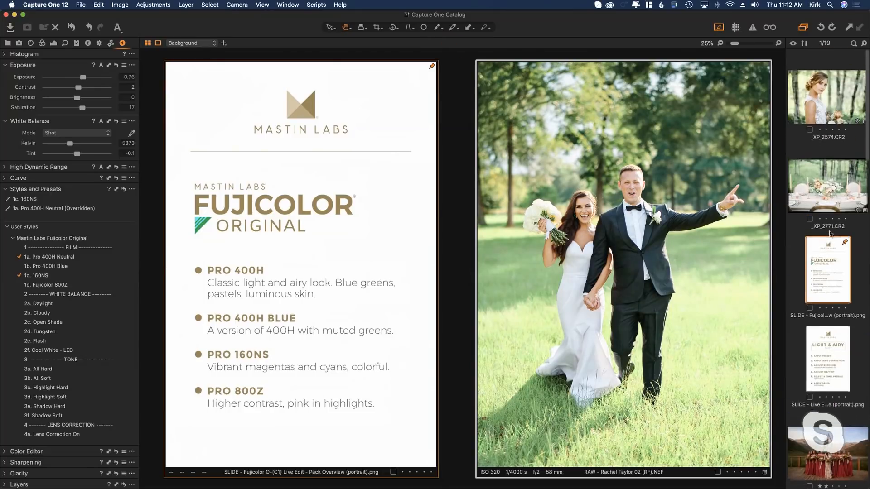
left_click(828, 95)
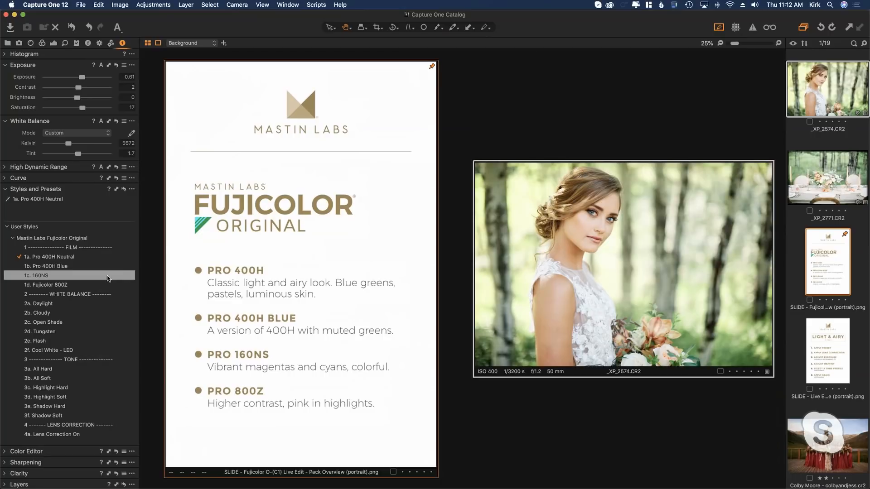
left_click(108, 277)
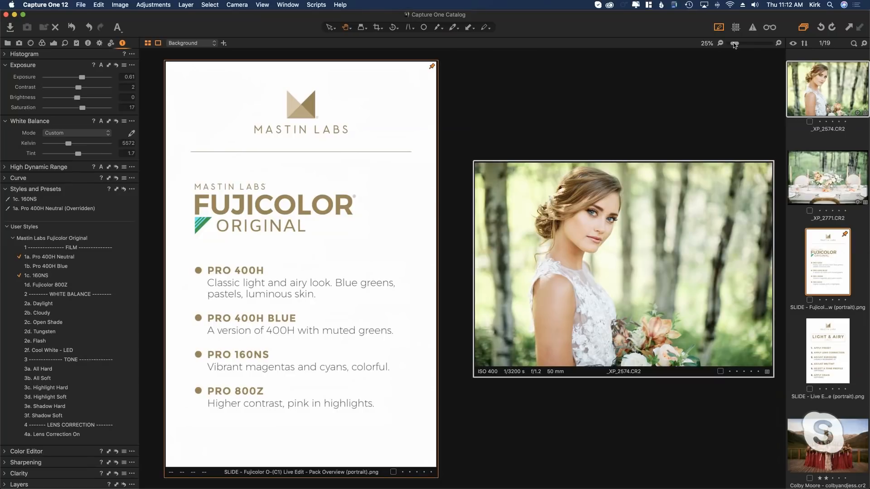
Apply the 1d. Fujicolor 800Z style to bride portrait _XP_2574.CR2, viewed at 50% zoom
scroll(853, 192, "down", 3)
scroll(854, 192, "up", 3)
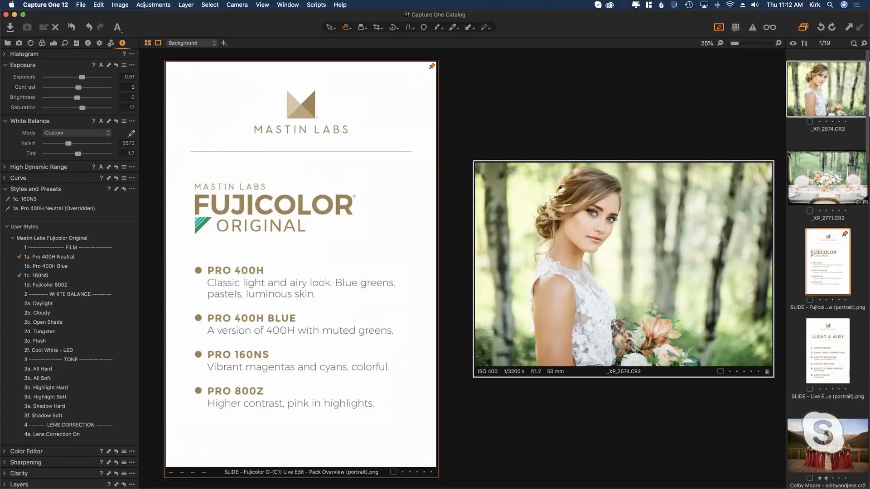
left_click_drag(735, 45, 740, 44)
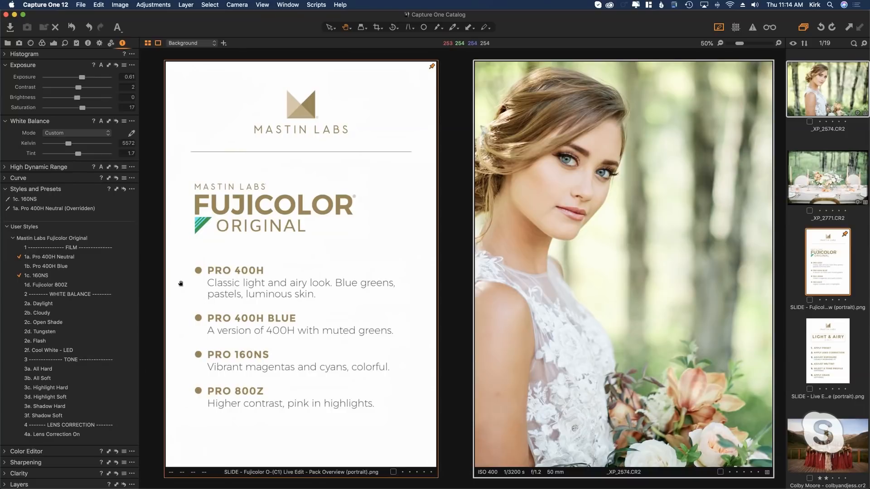
left_click(96, 284)
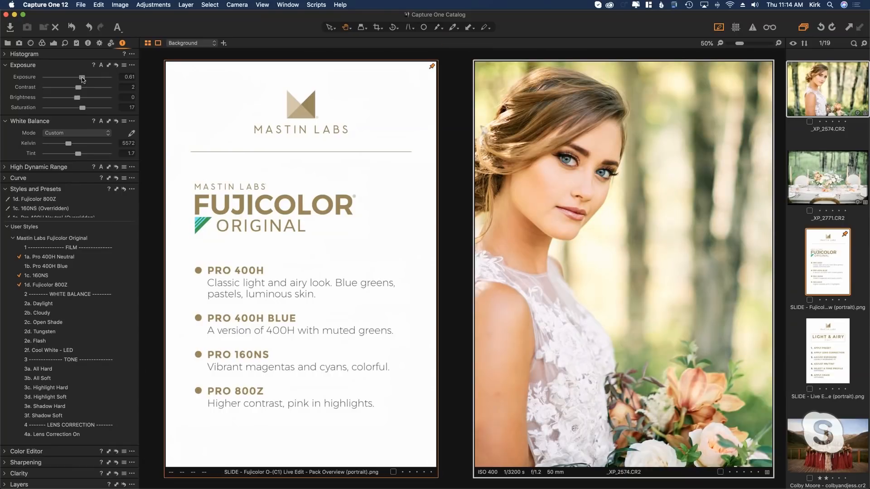
Set the bride portrait's exposure to 0.79 and cool its white balance to 5206 Kelvin
left_click_drag(82, 78, 83, 78)
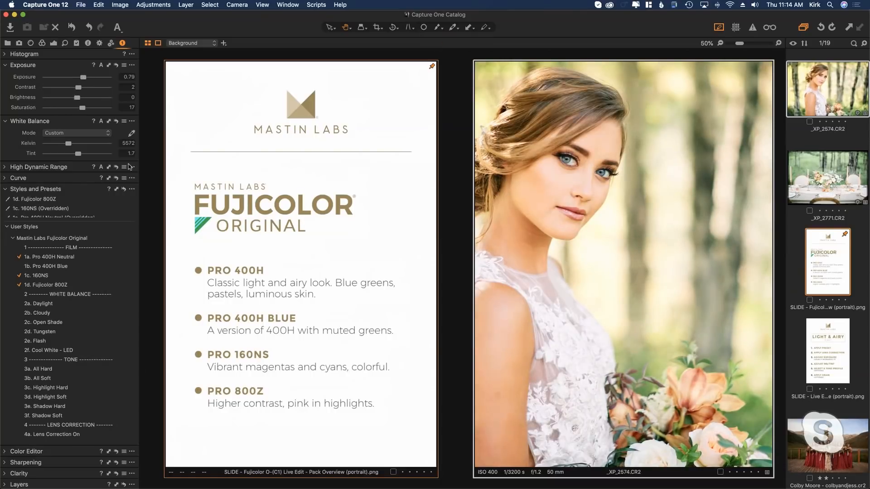
left_click_drag(69, 145, 67, 144)
left_click_drag(575, 325, 592, 290)
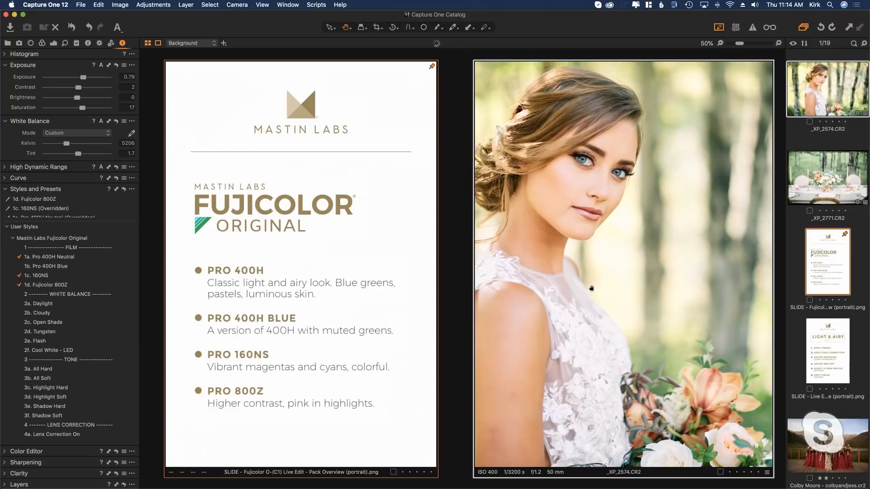
Apply the 1d. Fujicolor 800Z style to table-setting photo _XP_2771.CR2 and lower its exposure to 0.53
left_click(827, 176)
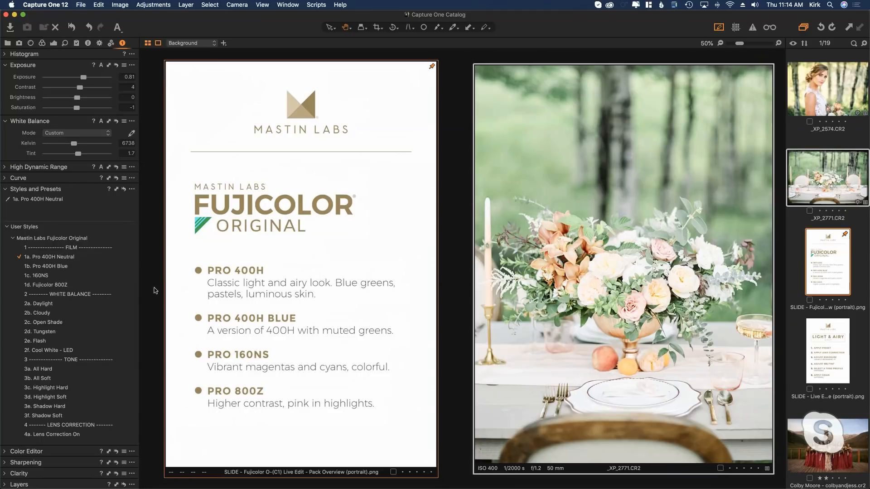
left_click(105, 287)
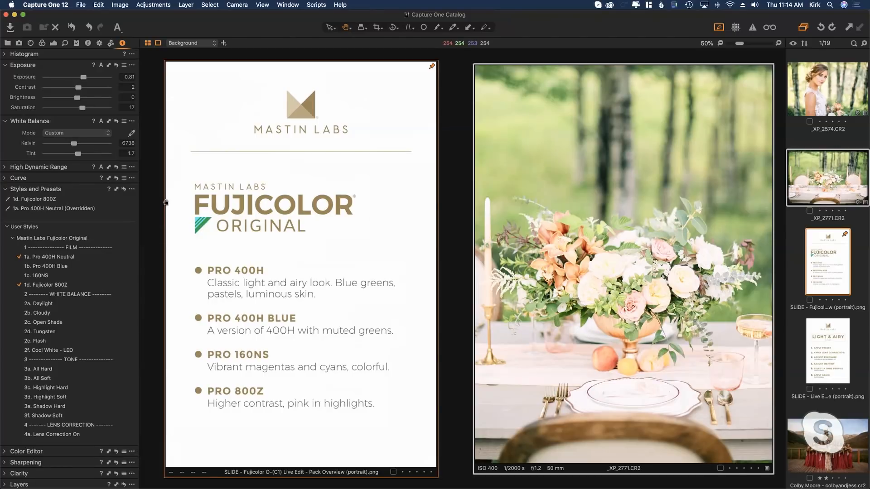
left_click_drag(84, 78, 82, 78)
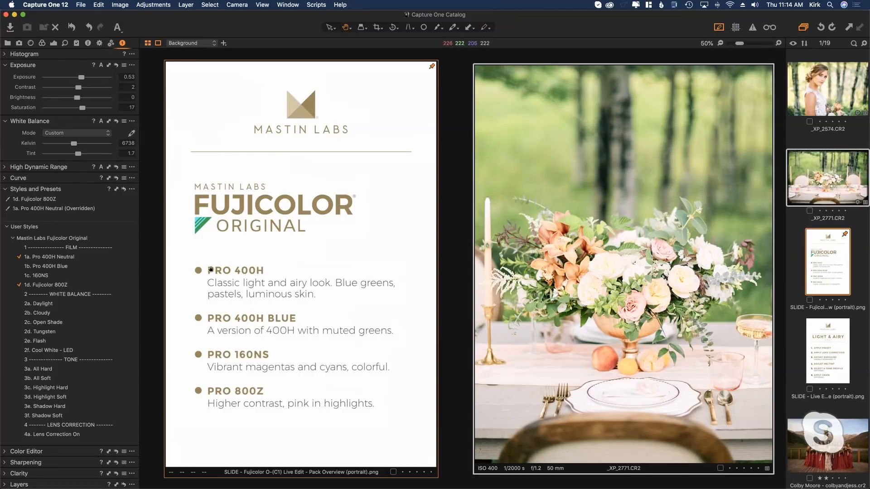
Remove the Pro 400H Neutral and Fujicolor 800Z styles from table-setting photo _XP_2771.CR2
left_click(50, 256)
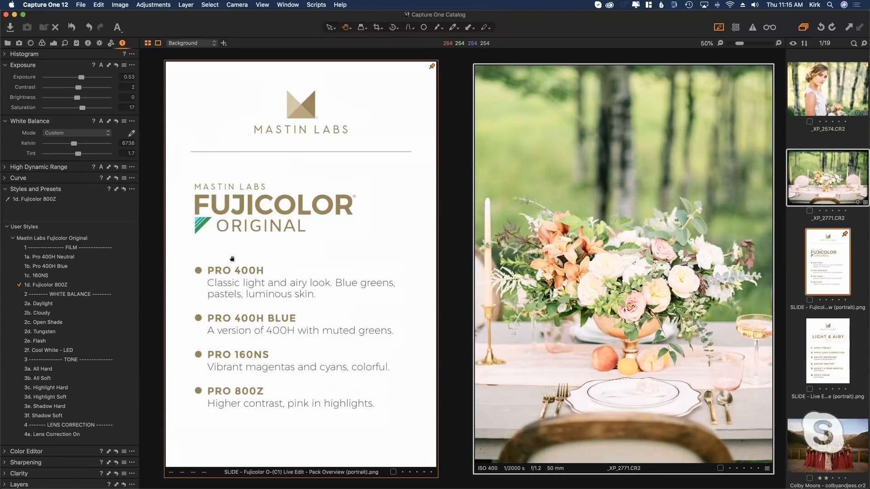
left_click(102, 256)
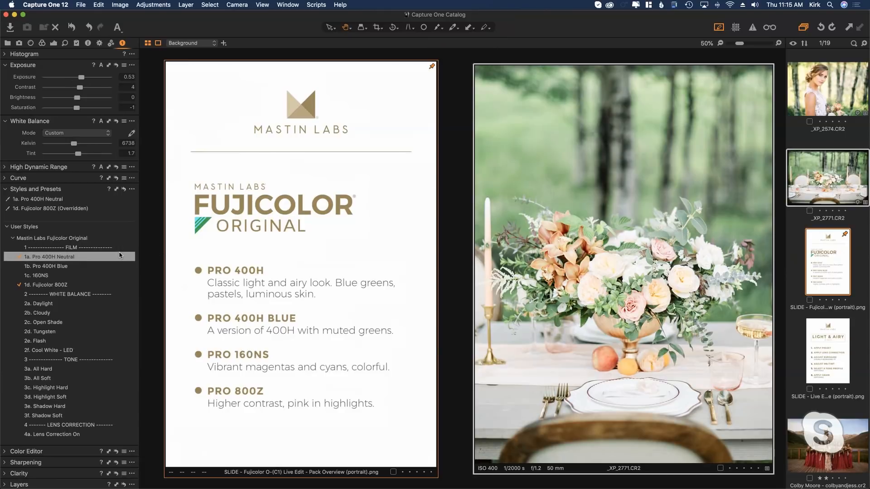
left_click(71, 285)
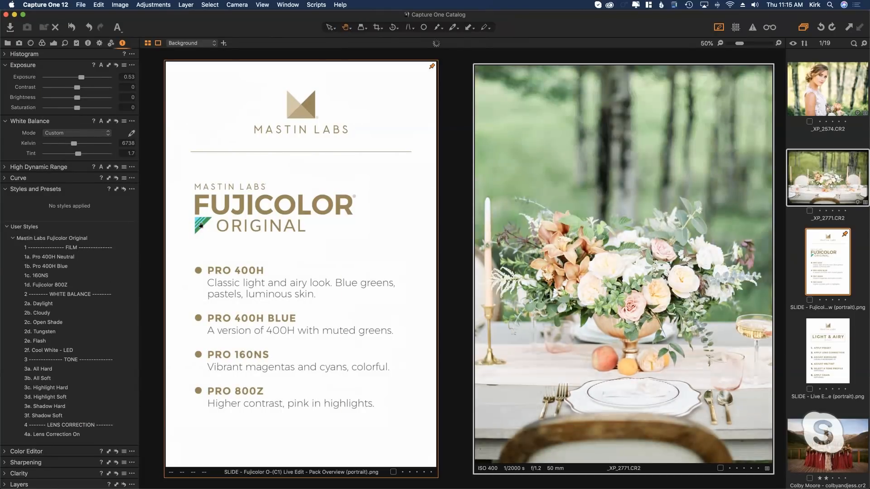
Clear the Fujicolor Original overview slide as the compare image and display table-setting photo _XP_2771.CR2 alone
right_click(819, 258)
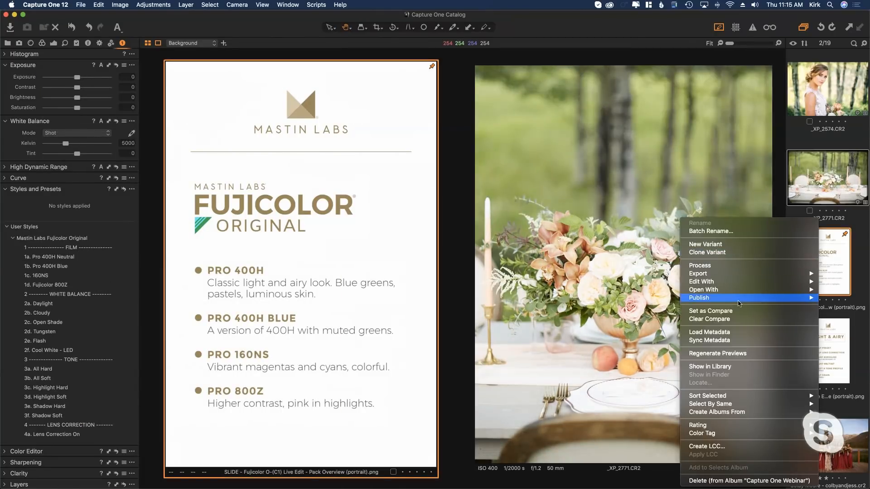
left_click(727, 319)
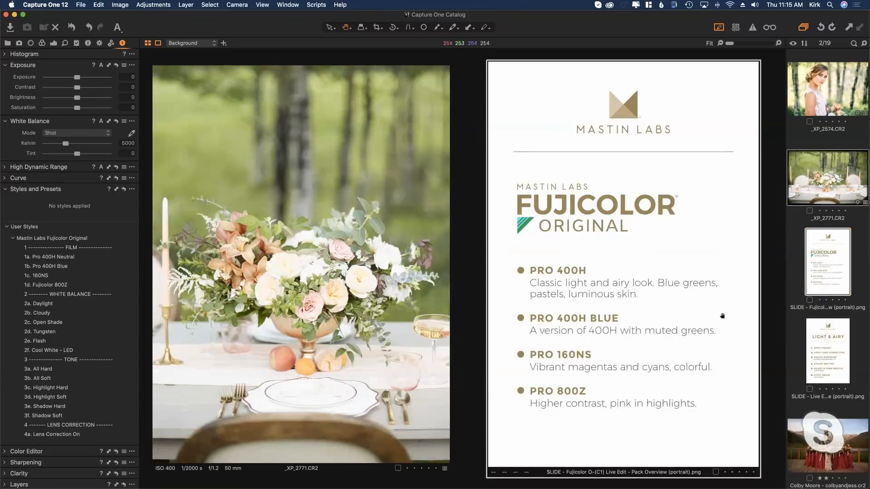
left_click(818, 185)
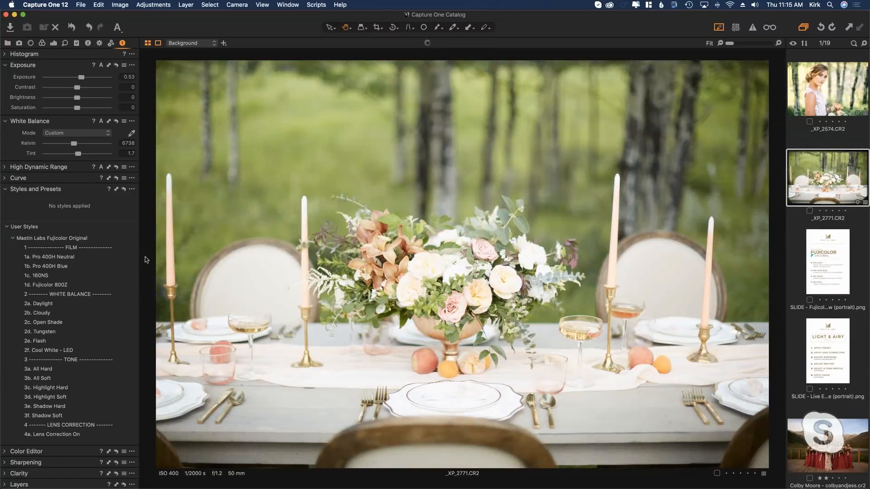
Apply the 1a. Pro 400H Neutral style and then the 1d. Fujicolor 800Z style to table-setting photo _XP_2771.CR2
left_click(118, 259)
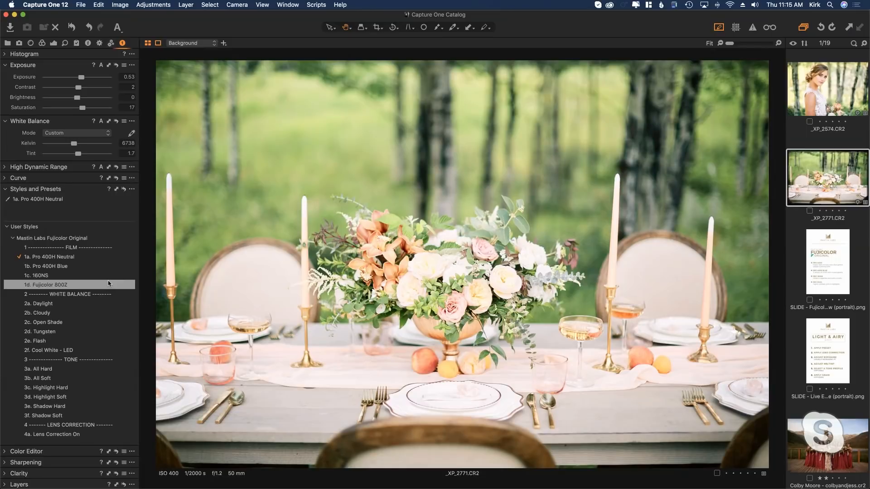
left_click(108, 283)
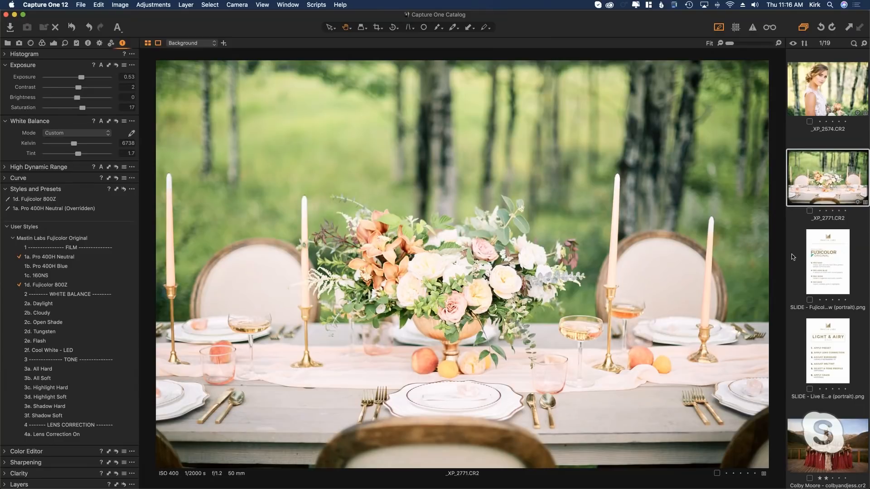
scroll(795, 249, "down", 4)
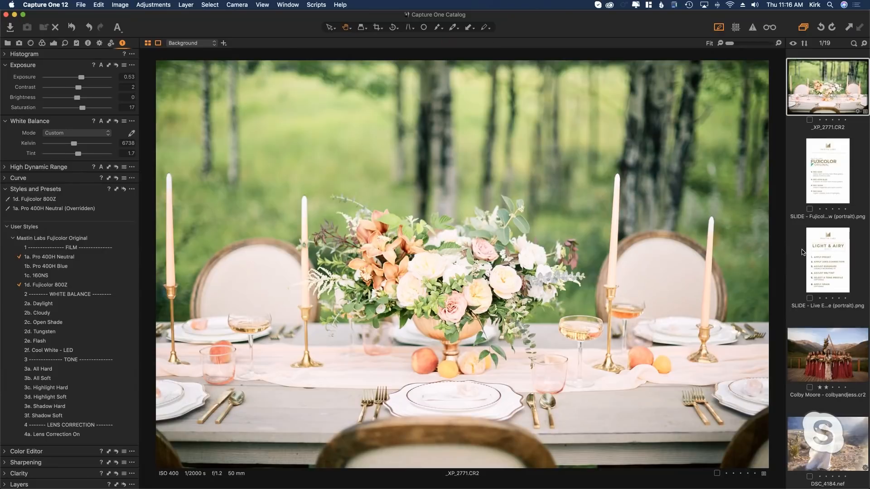
Display the Light & Airy edit guide slide and review the Mastin Labs Fujicolor Original styles from film to grain
left_click(821, 252)
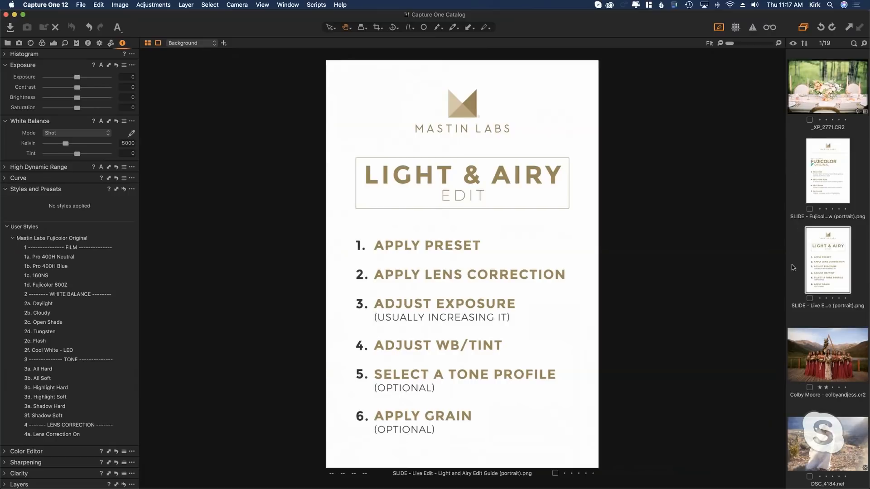
scroll(794, 268, "down", 1)
scroll(794, 268, "down", 3)
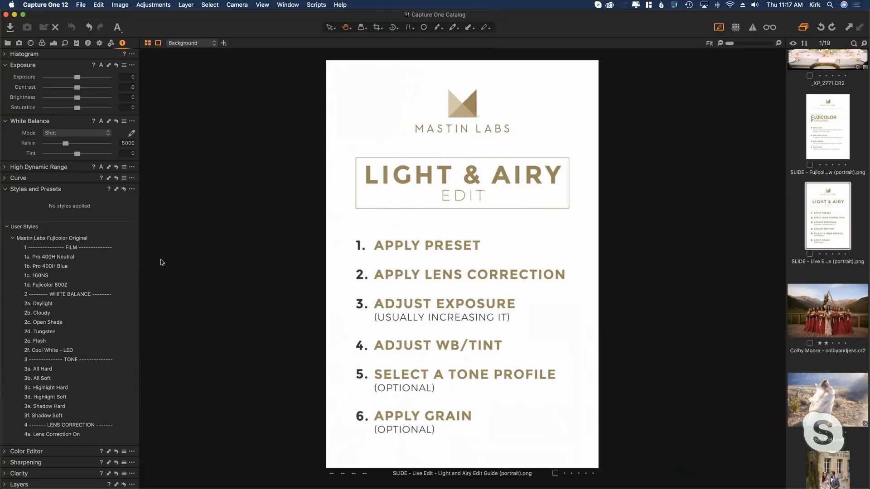
left_click(109, 248)
scroll(81, 379, "down", 5)
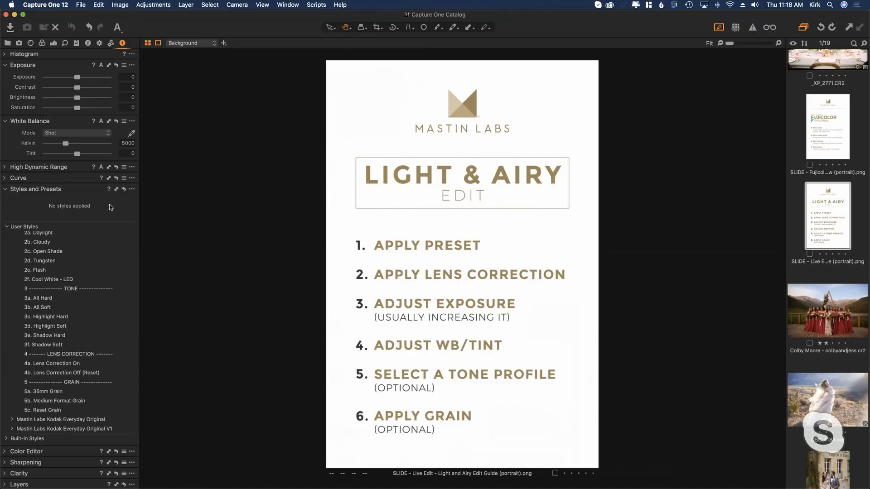
scroll(68, 280, "up", 5)
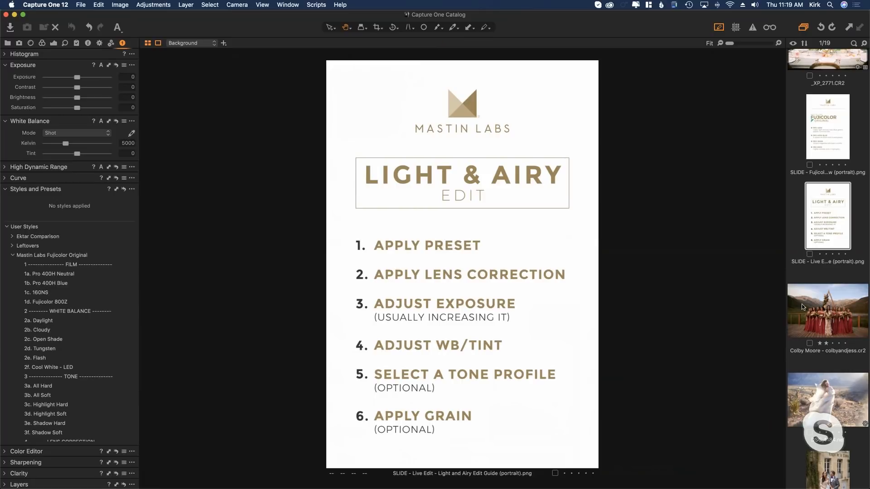
Find the unedited raw photo of the couple embracing under the trees and open it for editing
scroll(838, 328, "down", 8)
scroll(837, 328, "down", 10)
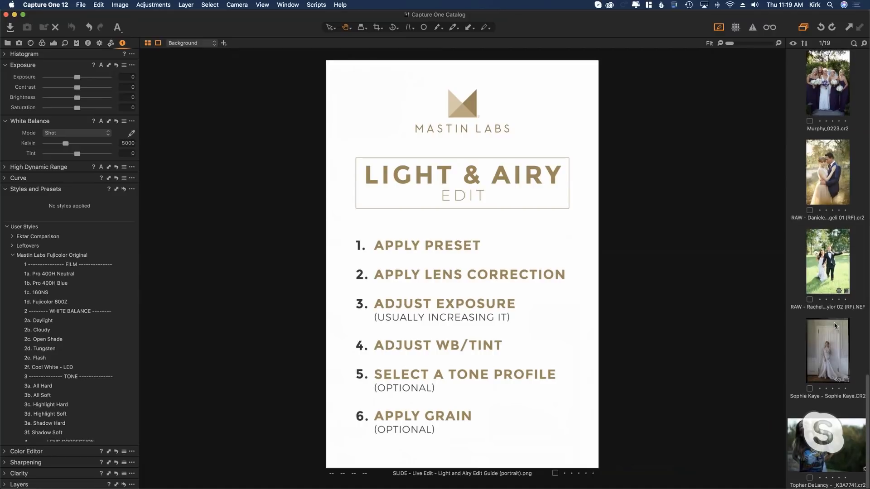
scroll(835, 290, "up", 10)
scroll(835, 282, "up", 5)
scroll(835, 282, "down", 5)
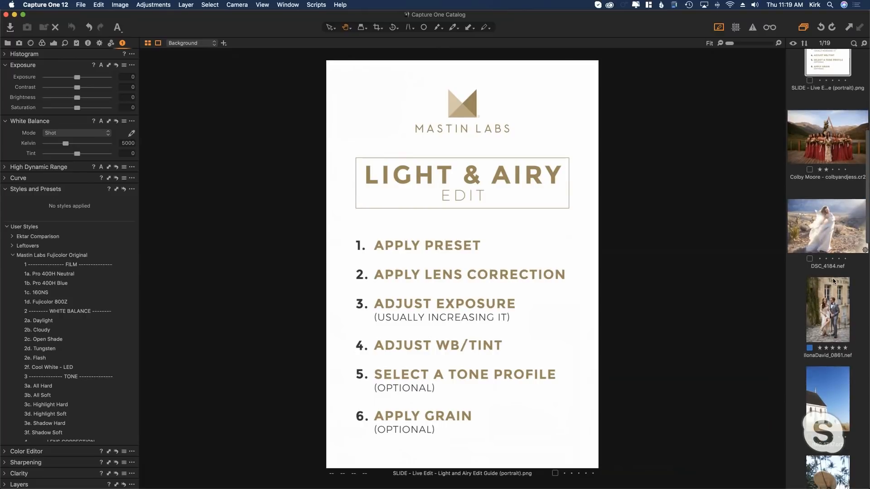
scroll(833, 271, "down", 5)
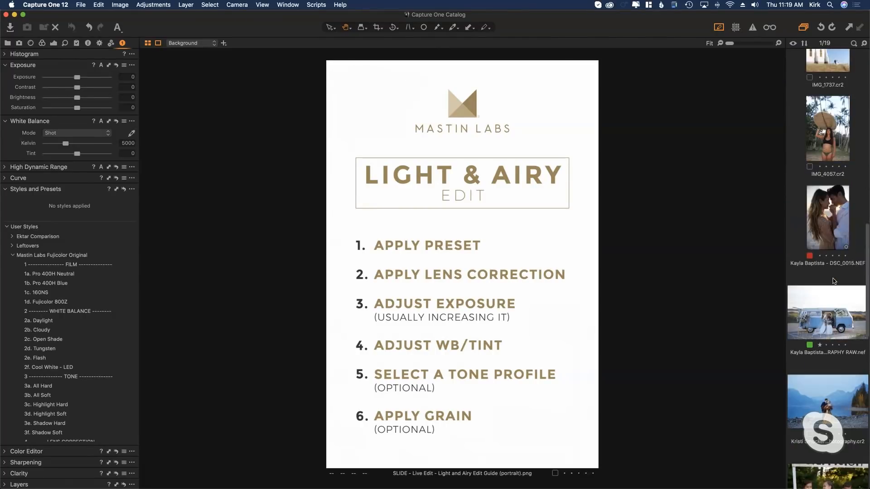
scroll(831, 232, "down", 3)
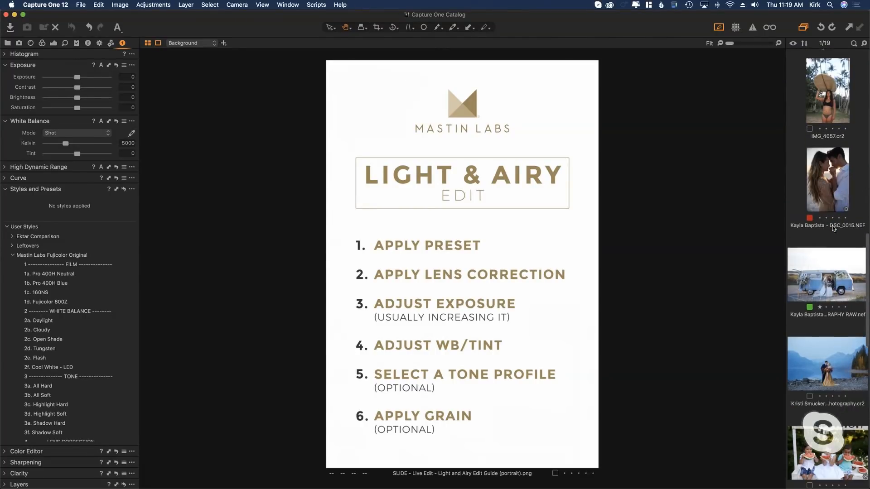
scroll(826, 257, "down", 10)
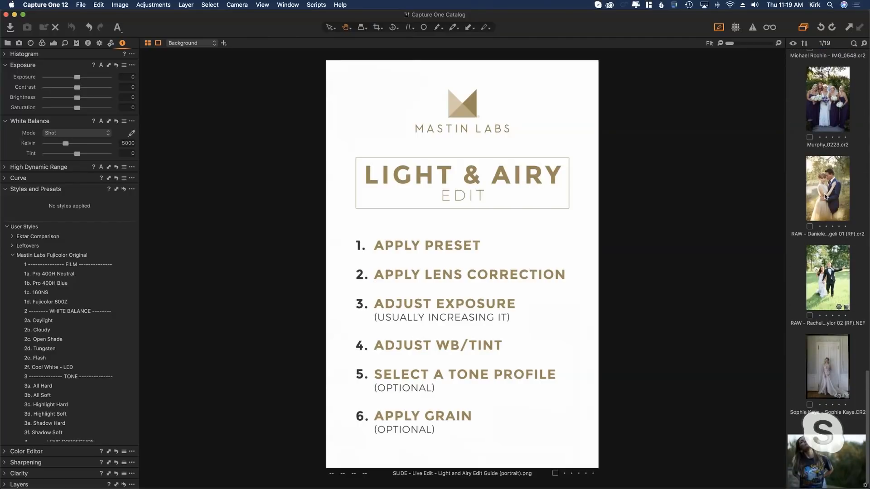
left_click(826, 197)
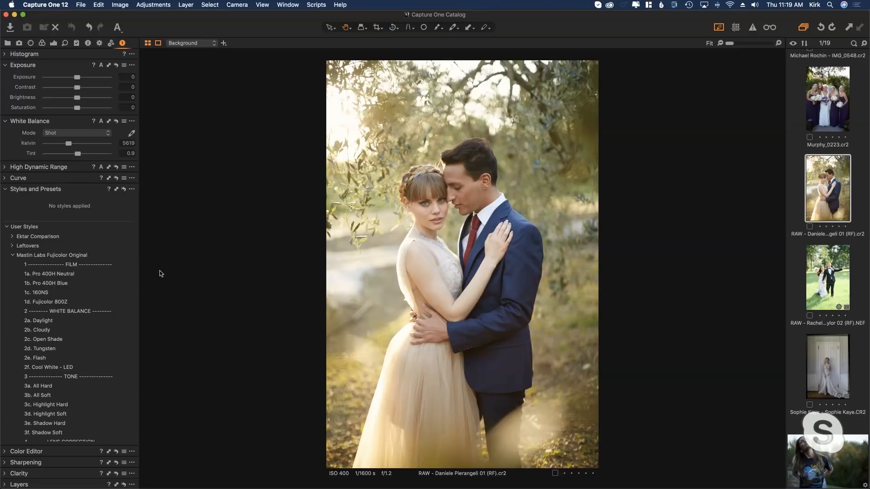
Apply the 1a. Pro 400H Neutral and 4a. Lens Correction On styles to the embracing couple photo
left_click(111, 274)
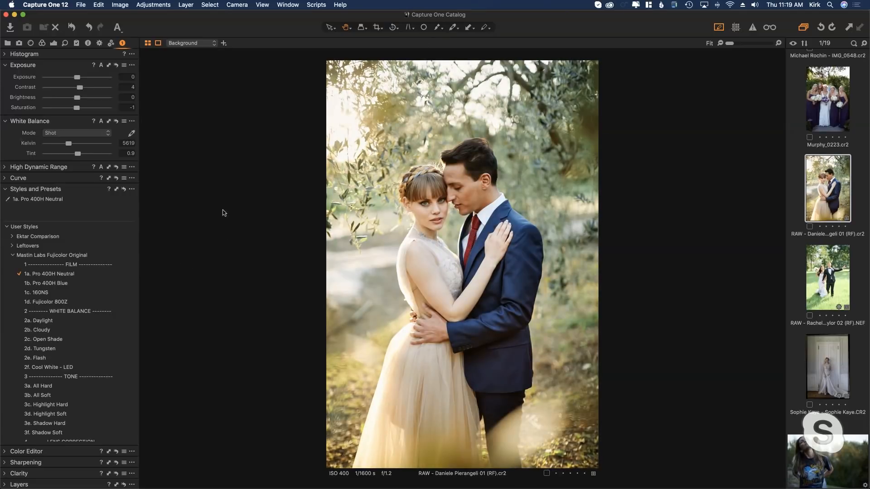
scroll(91, 333, "down", 5)
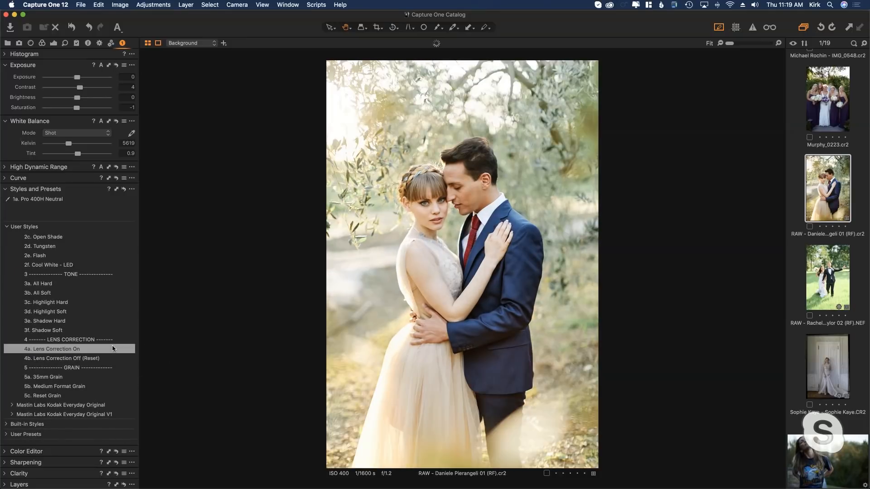
left_click(112, 349)
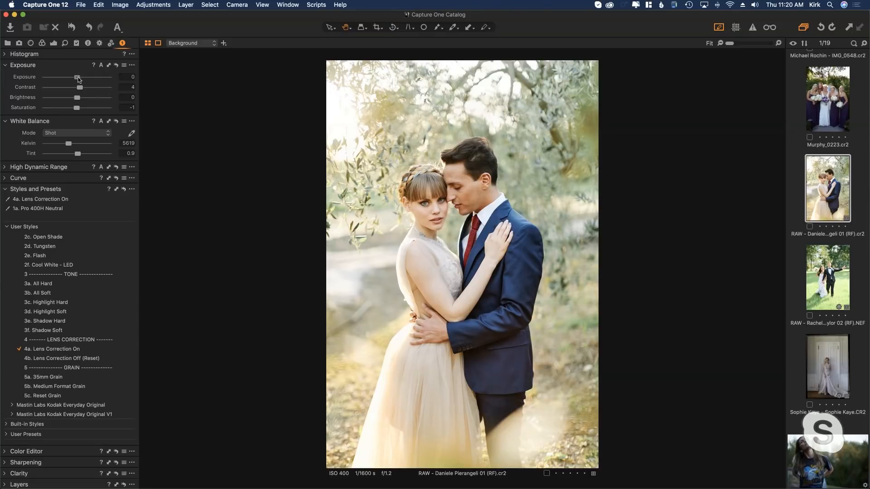
Set the couple photo's exposure to 0.35 and cool its white balance to 5451 Kelvin
left_click_drag(78, 79, 81, 80)
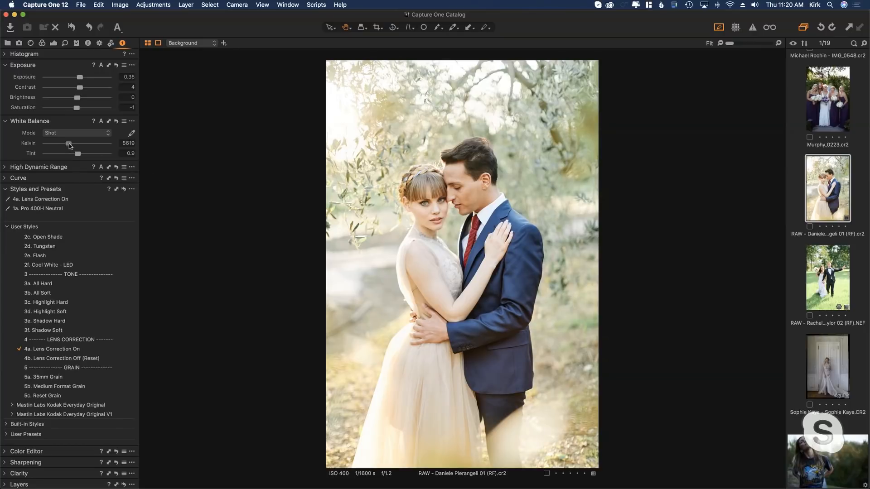
left_click_drag(69, 143, 68, 143)
Try the 3d. Highlight Soft and 3b. All Soft tone styles on the couple photo and remove both
left_click(119, 313)
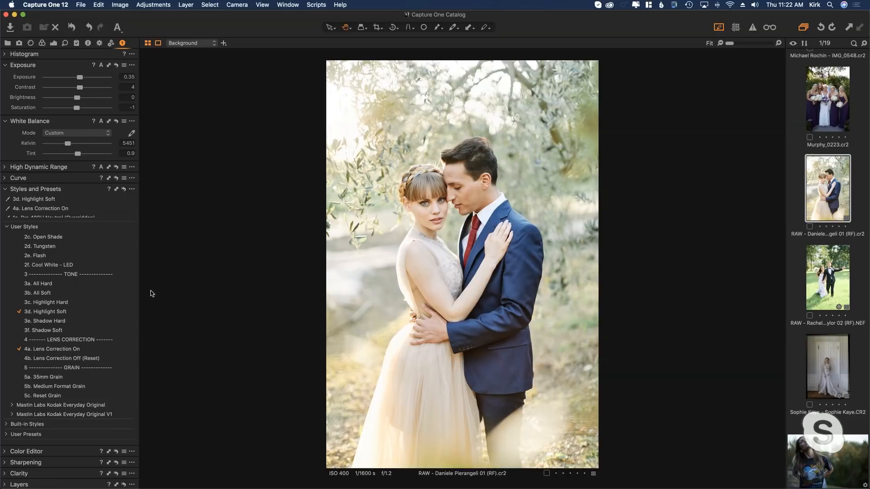
left_click(132, 292)
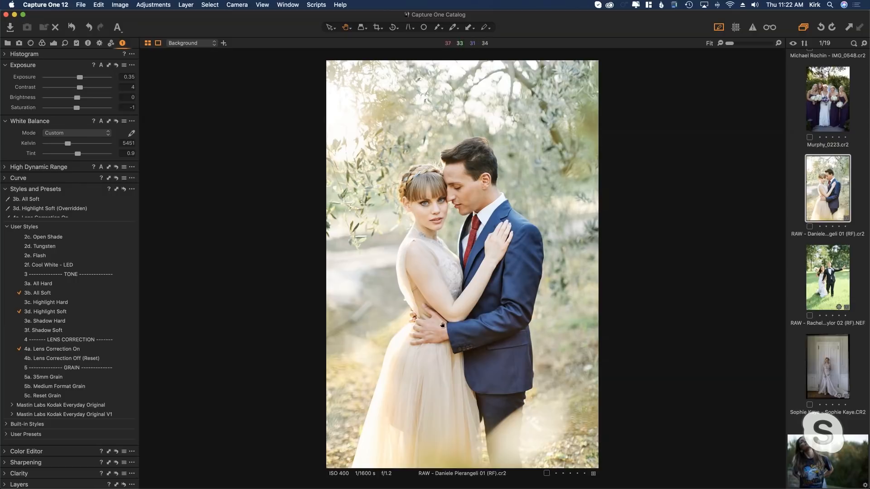
left_click(62, 312)
left_click(80, 295)
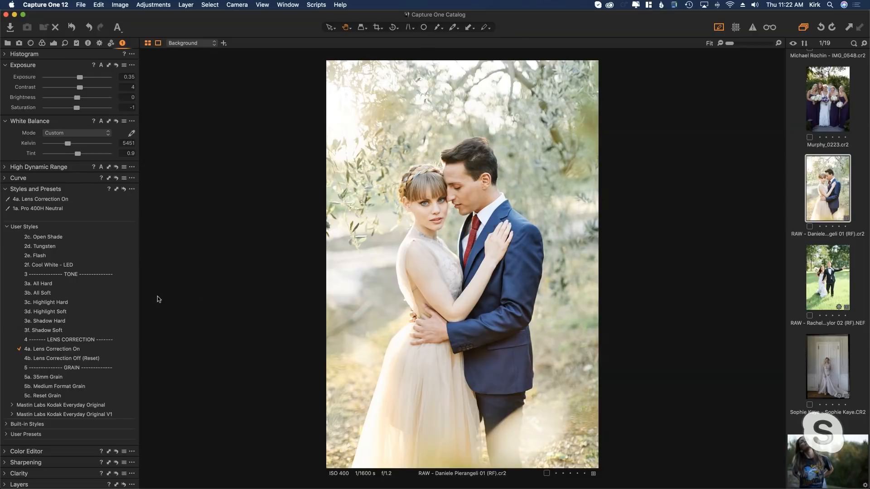
Apply the 3b. All Soft tone and 5a. 35mm Grain styles to the couple photo, inspecting it at 200% and 100%
left_click(120, 293)
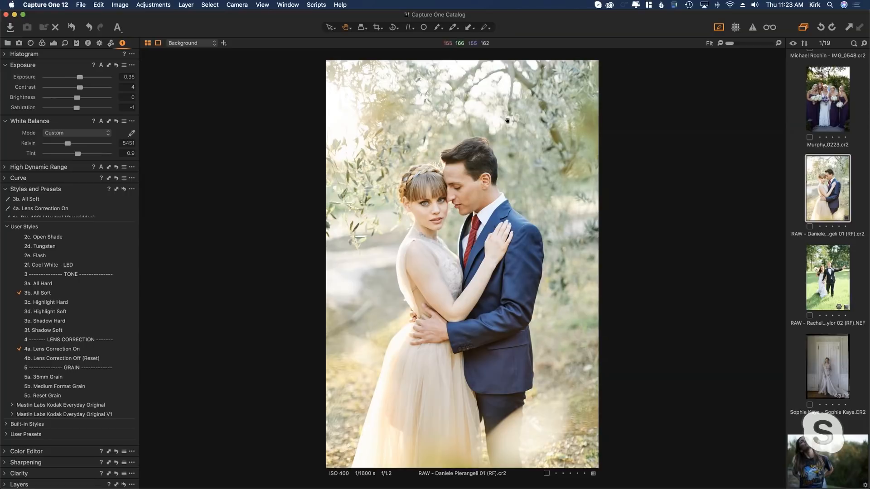
left_click(779, 44)
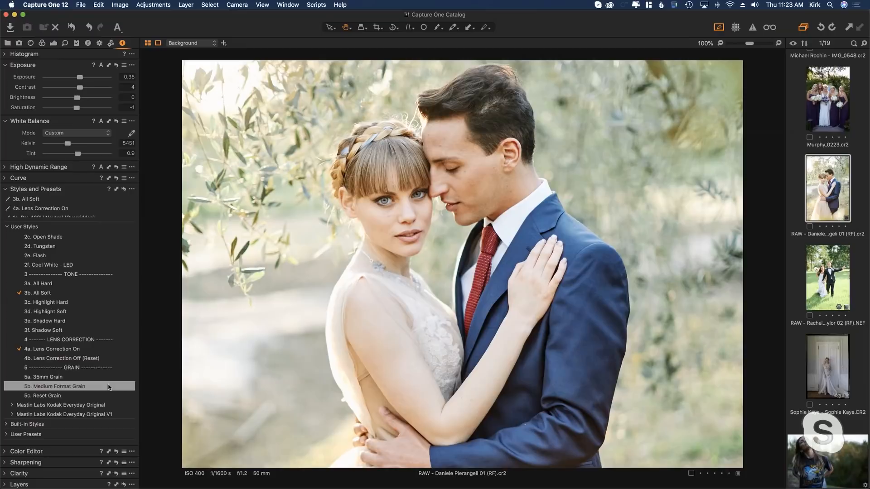
left_click(126, 387)
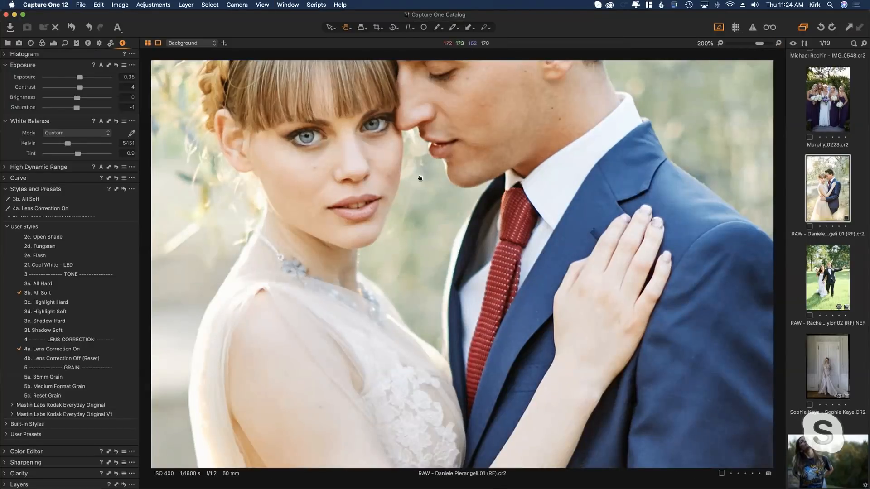
left_click_drag(420, 178, 434, 300)
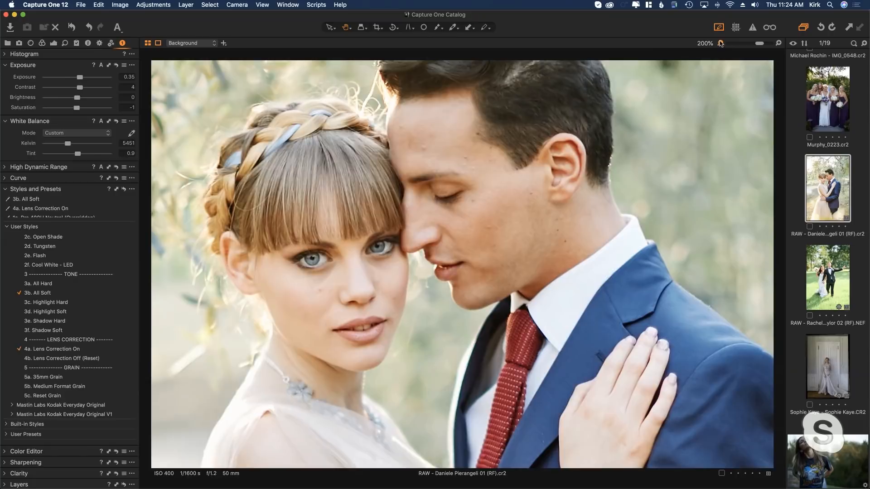
left_click(721, 43)
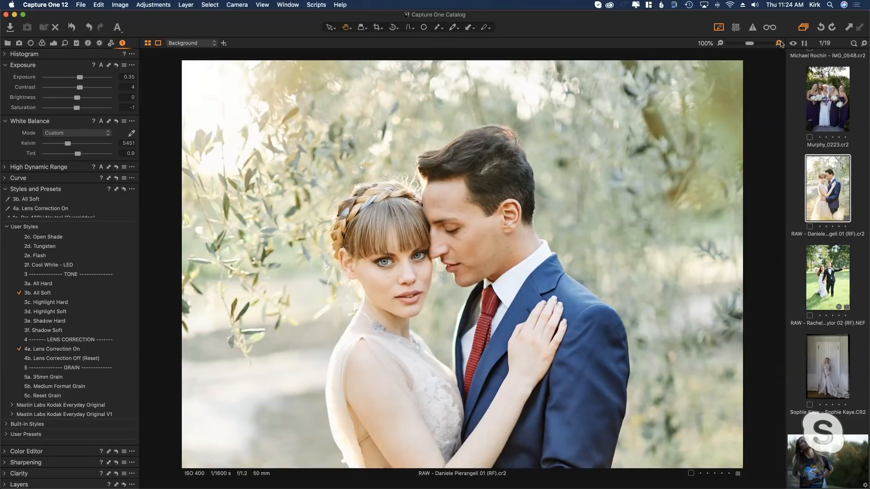
left_click(778, 43)
left_click_drag(500, 142, 504, 189)
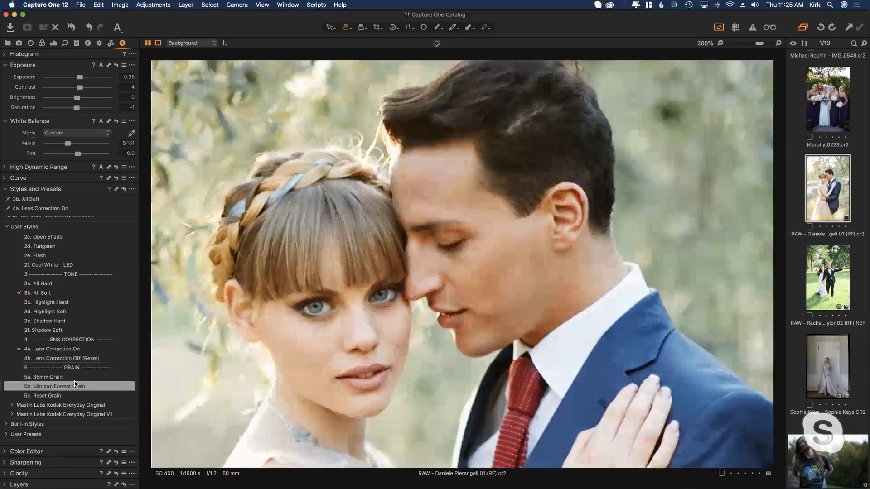
left_click(75, 380)
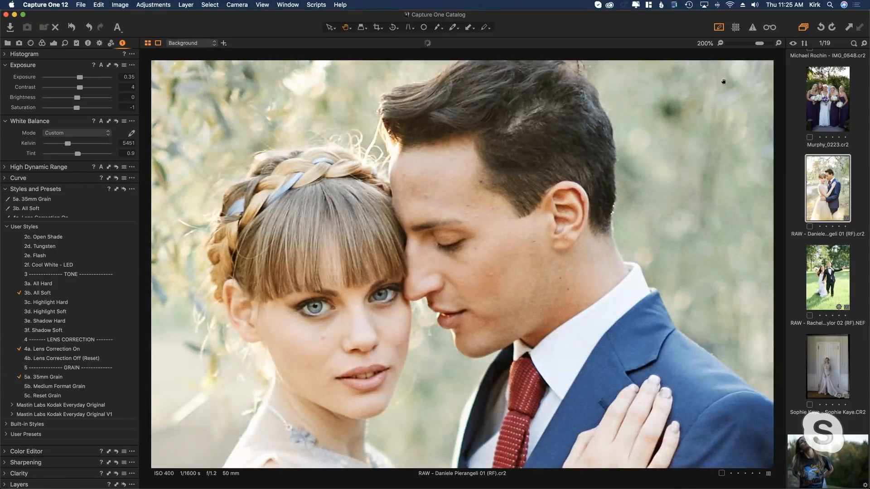
left_click(720, 43)
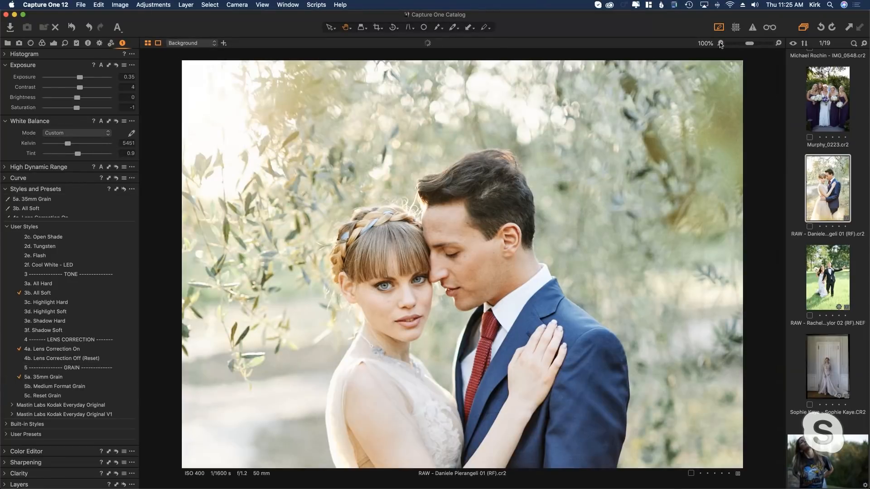
left_click_drag(560, 300, 560, 261)
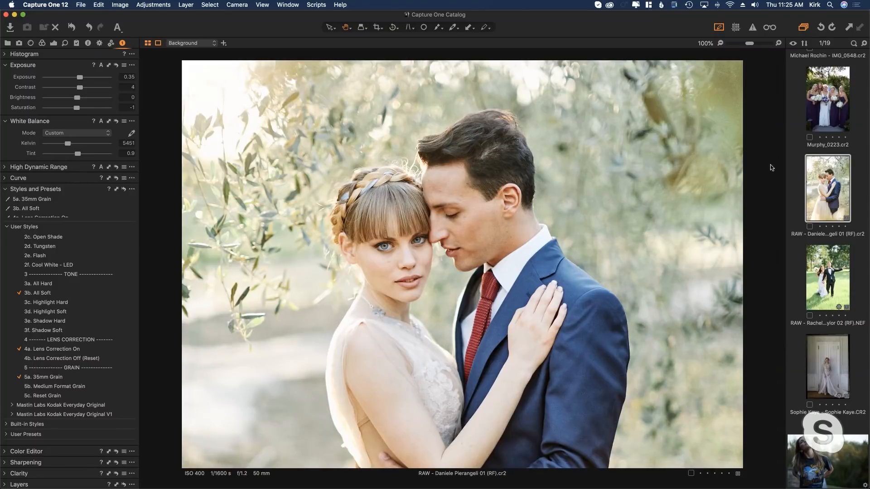
Open the studio portrait IMG_0548.cr2 of the man in the NASA shirt and fit it to the viewer
scroll(850, 156, "up", 3)
scroll(850, 156, "up", 10)
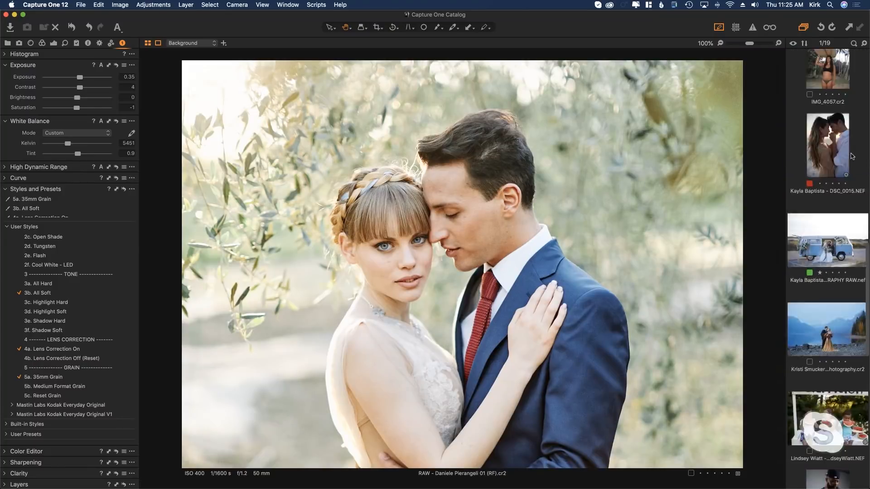
scroll(851, 155, "down", 10)
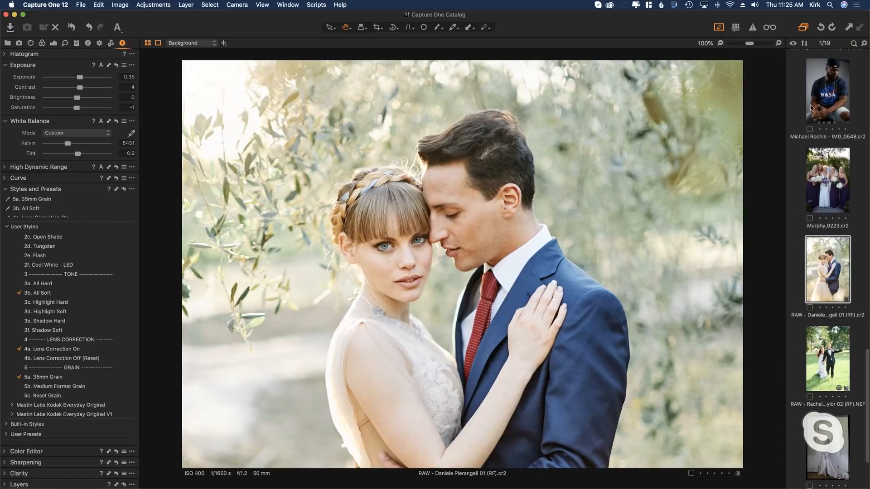
left_click(825, 101)
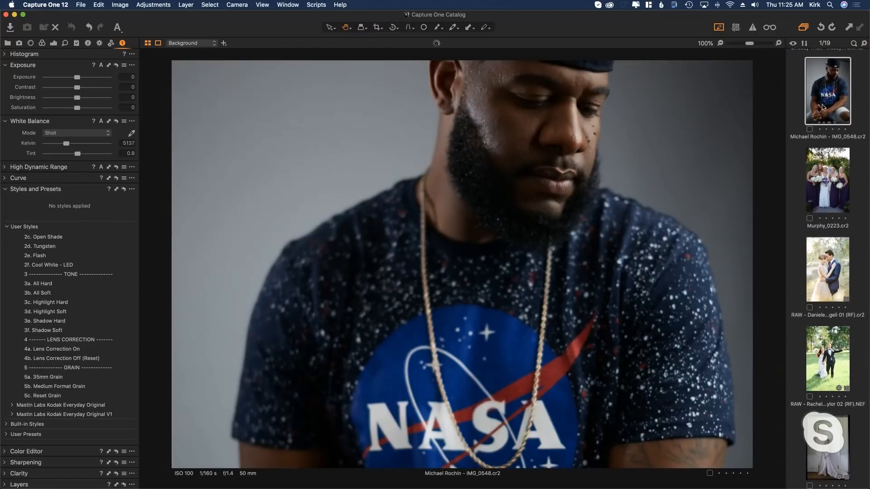
left_click(557, 213)
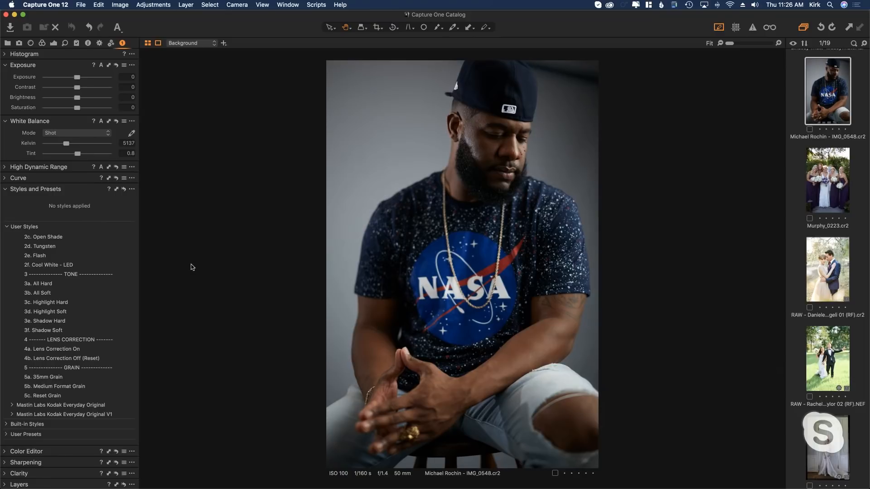
Apply the 1a. Pro 400H Neutral style to portrait IMG_0548.cr2 and raise its exposure to 0.19
left_click(106, 296)
scroll(107, 300, "up", 5)
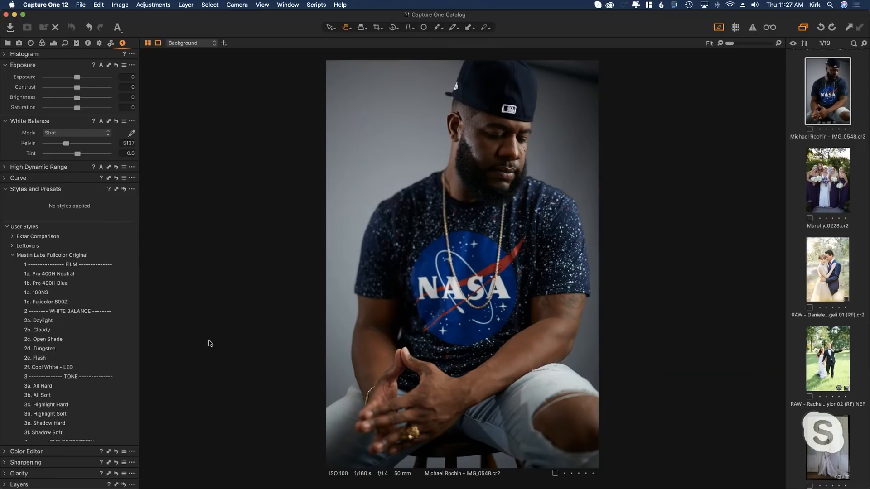
left_click(116, 274)
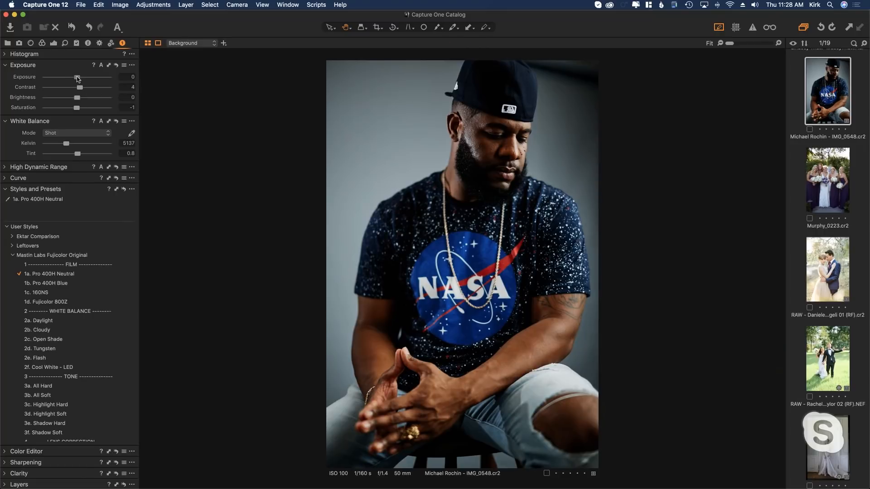
left_click_drag(77, 78, 79, 78)
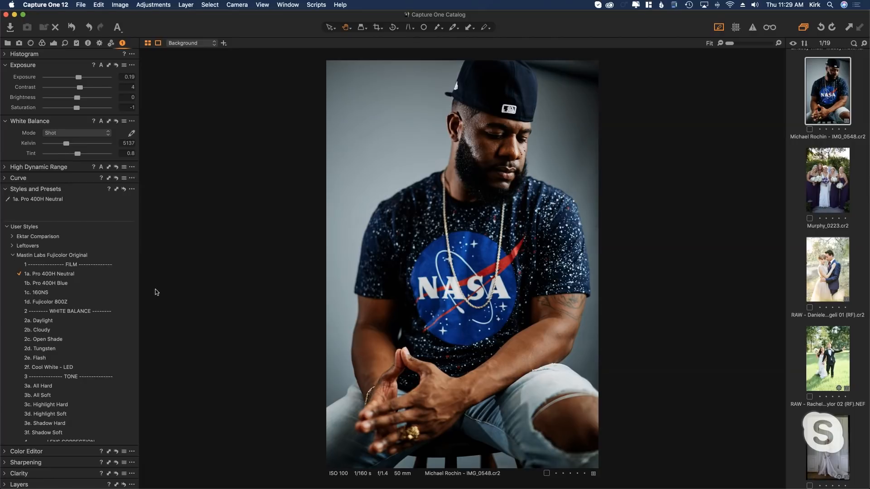
Apply the 1c. 160NS film style and 4a. Lens Correction On to portrait IMG_0548.cr2
left_click(116, 293)
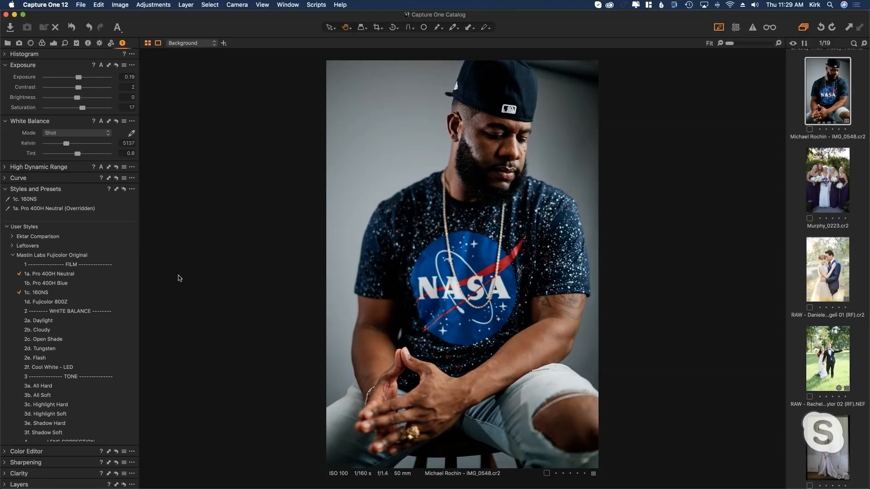
scroll(133, 333, "down", 5)
left_click(125, 343)
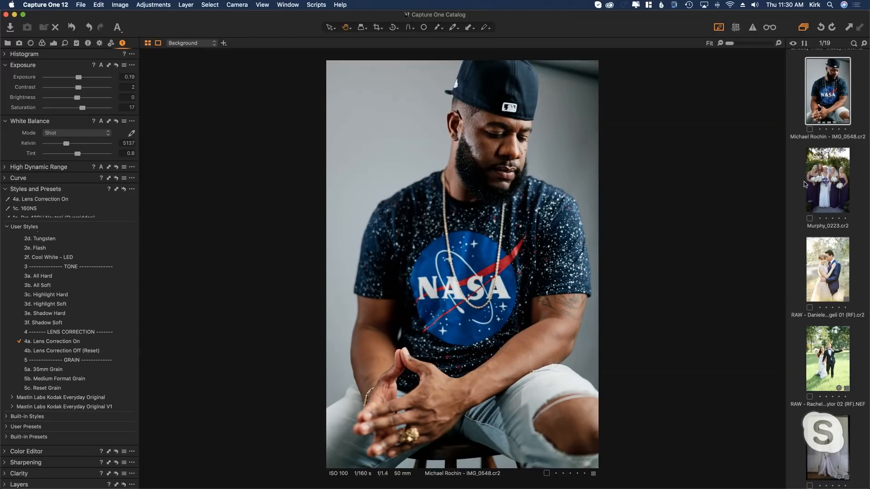
Open the photo of the bride with four bridesmaids in purple and apply the 1a. Pro 400H Neutral style
left_click(825, 180)
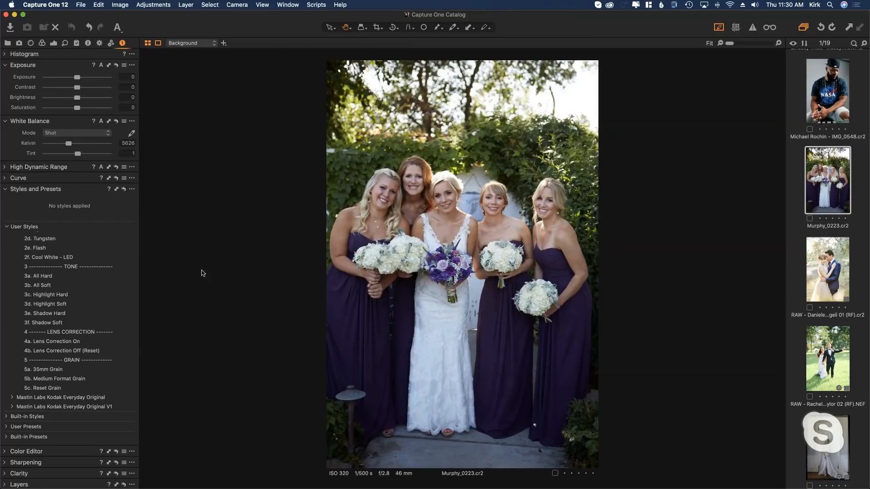
scroll(131, 290, "up", 5)
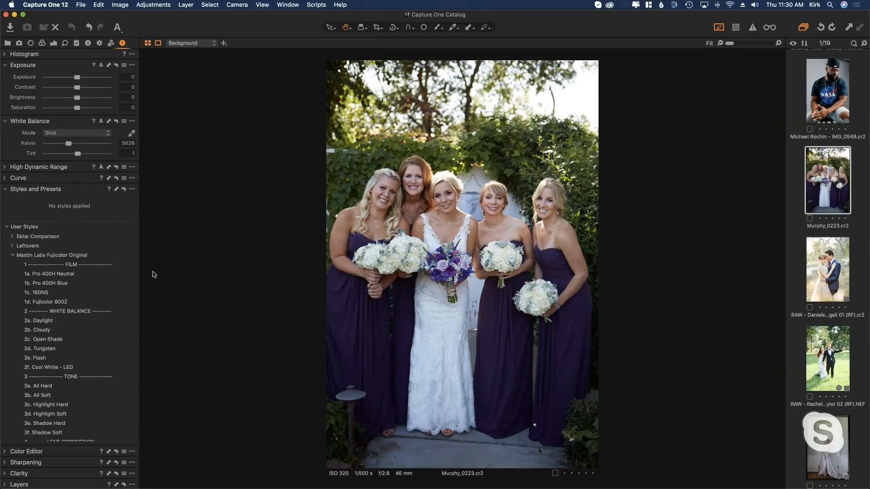
left_click(114, 274)
Set the purple bridesmaids photo to exposure 0.76 and Kelvin 6518, and apply the 3d. Highlight Soft tone style
left_click_drag(77, 77, 83, 78)
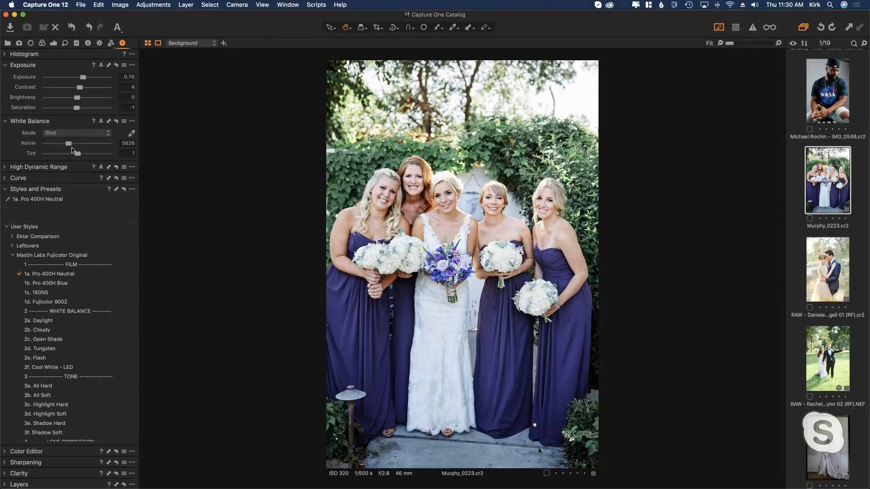
left_click_drag(69, 143, 73, 143)
left_click(121, 415)
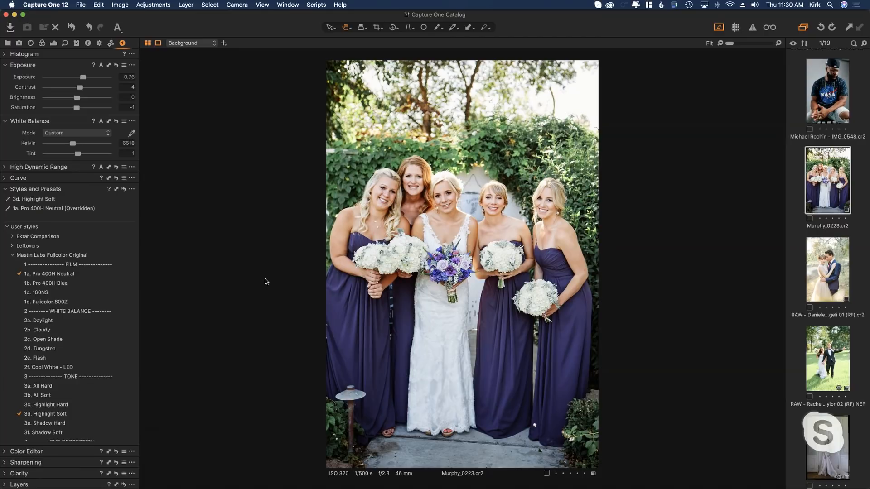
Open portrait _K3A7741.cr2 of the woman in the Harley-Davidson T-shirt and apply the 1a. Pro 400H Neutral style
scroll(839, 301, "down", 3)
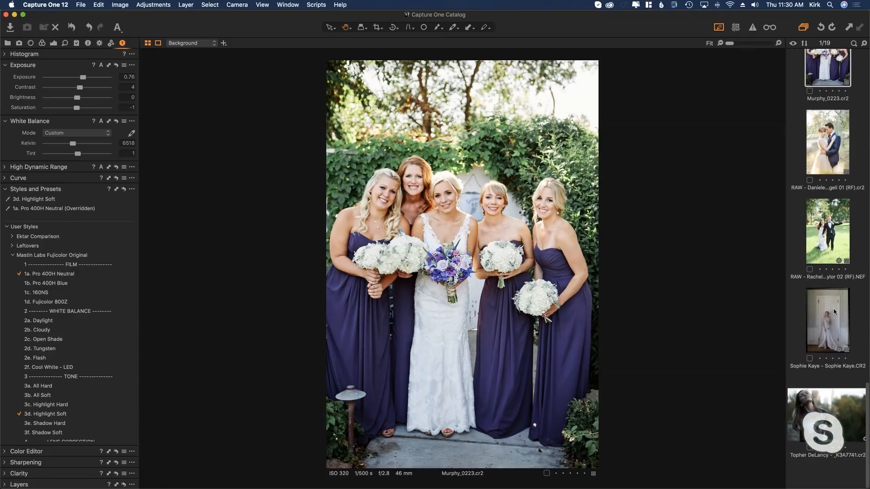
scroll(818, 231, "up", 5)
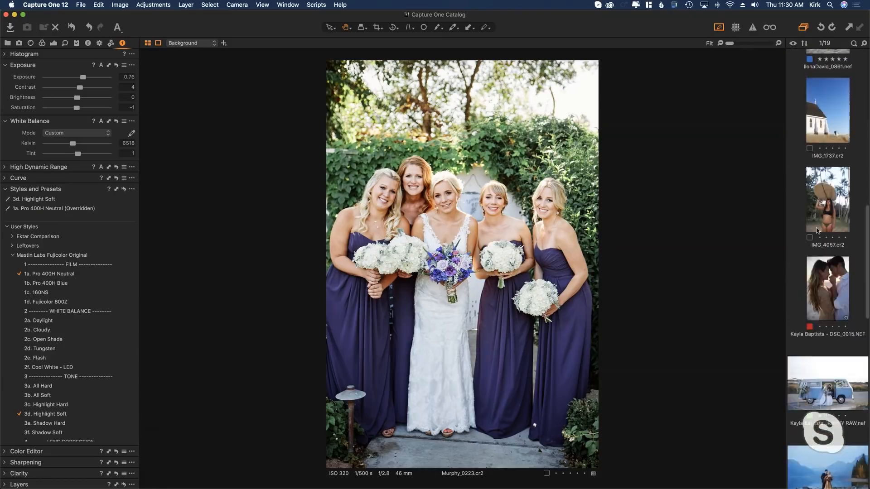
scroll(817, 231, "down", 5)
left_click(827, 444)
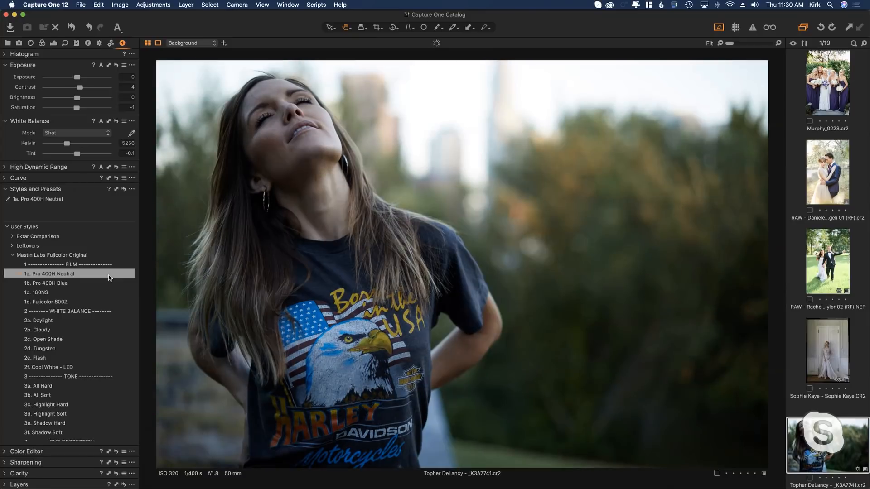
left_click(112, 274)
Warm the white balance of portrait _K3A7741.cr2 to Kelvin 6931 and raise its exposure to 0.66
left_click_drag(68, 143, 77, 144)
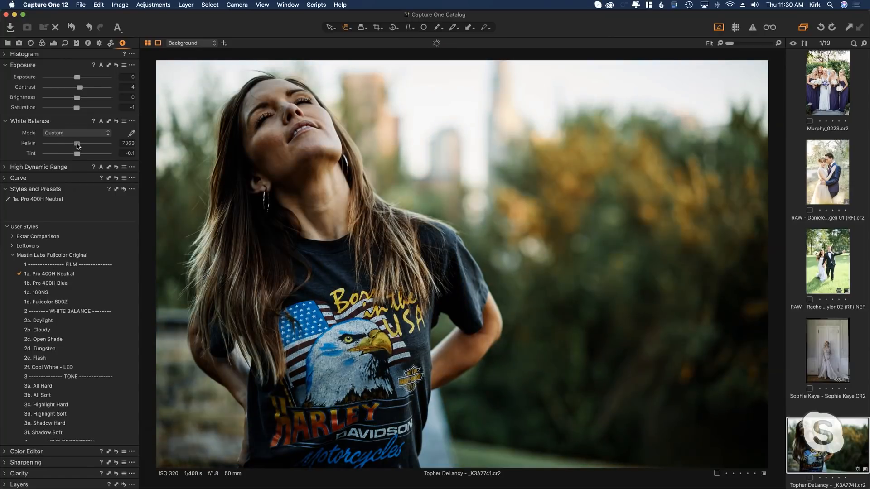
left_click_drag(78, 77, 81, 78)
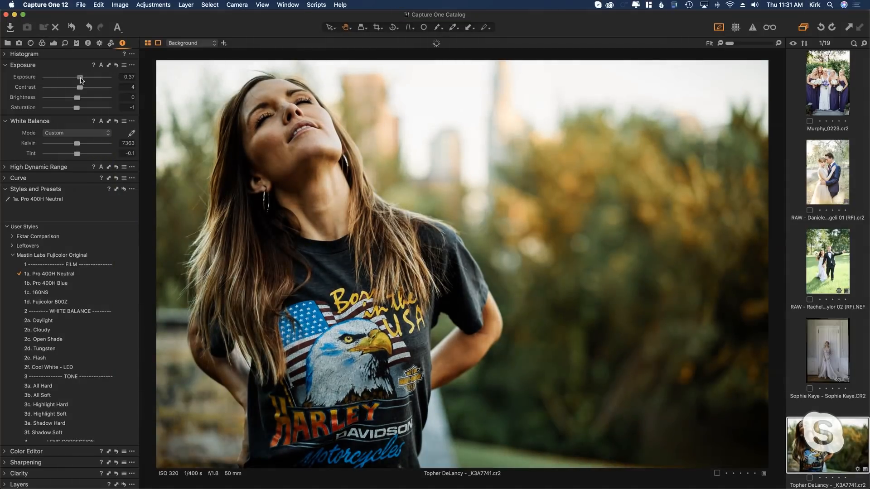
left_click_drag(76, 144, 72, 144)
left_click_drag(77, 143, 77, 144)
left_click_drag(80, 78, 84, 79)
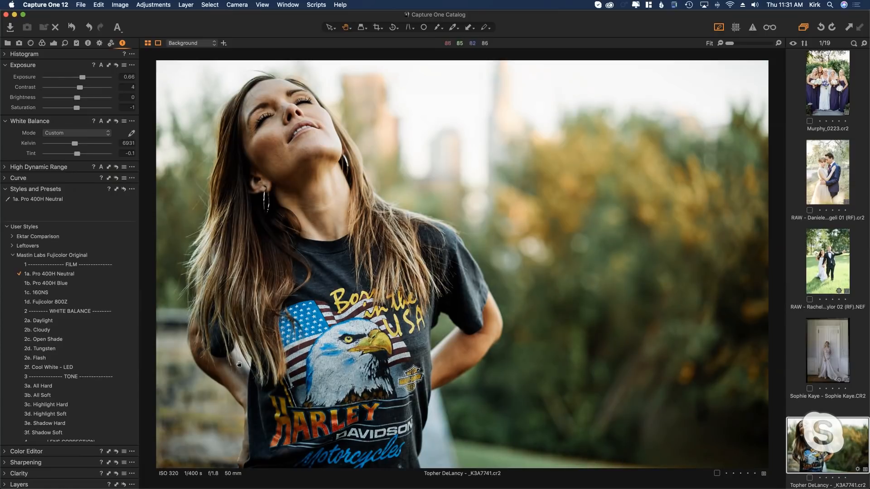
Apply the 3b. All Soft tone and 5a. 35mm Grain styles to portrait _K3A7741.cr2
left_click(117, 396)
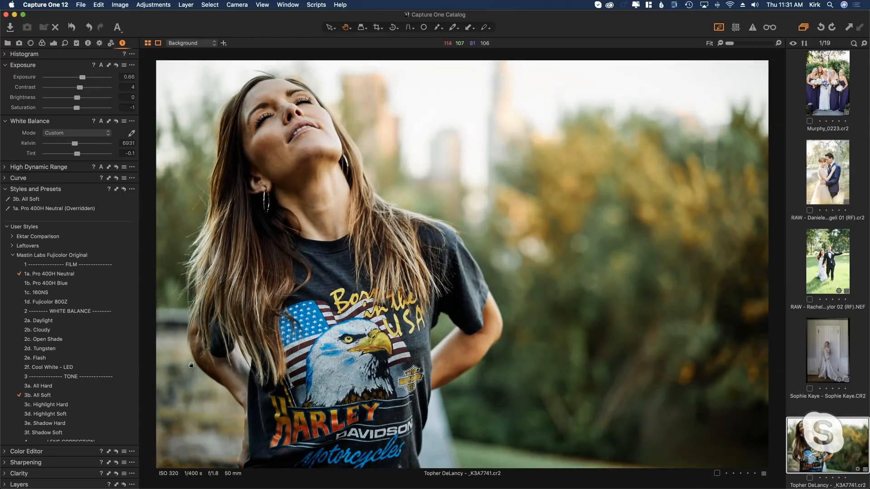
scroll(110, 357, "down", 2)
left_click(43, 372)
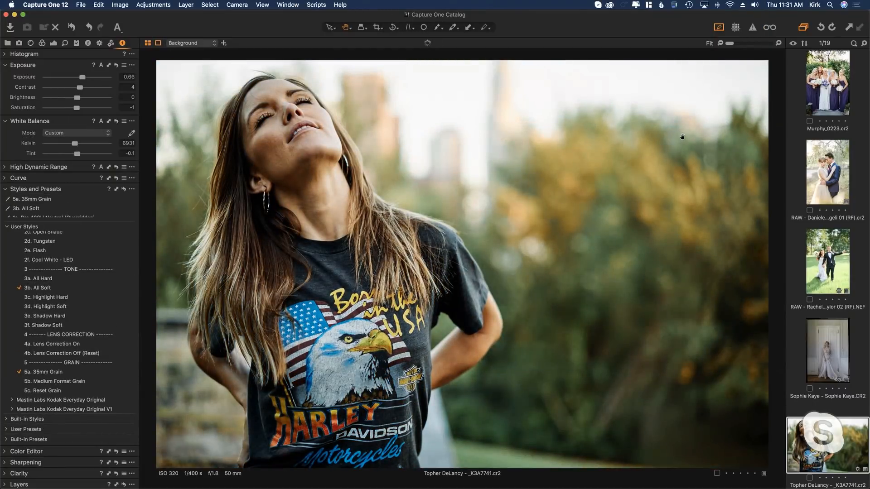
left_click(394, 27)
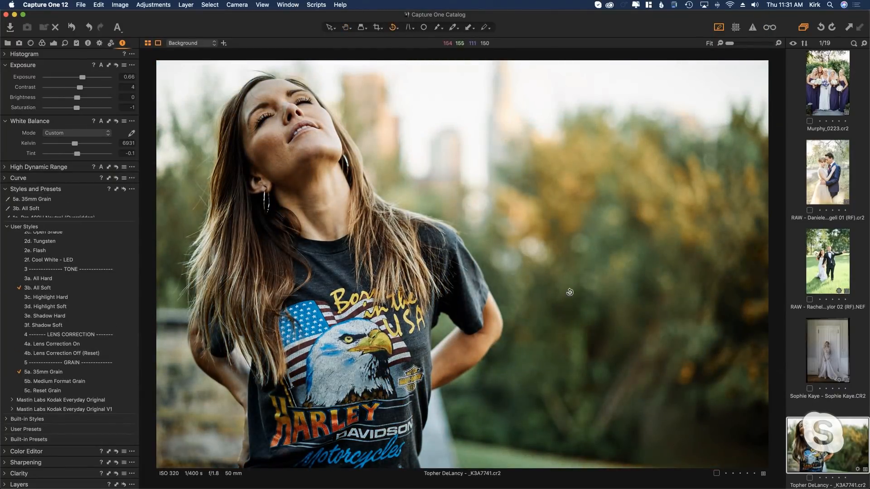
left_click(331, 28)
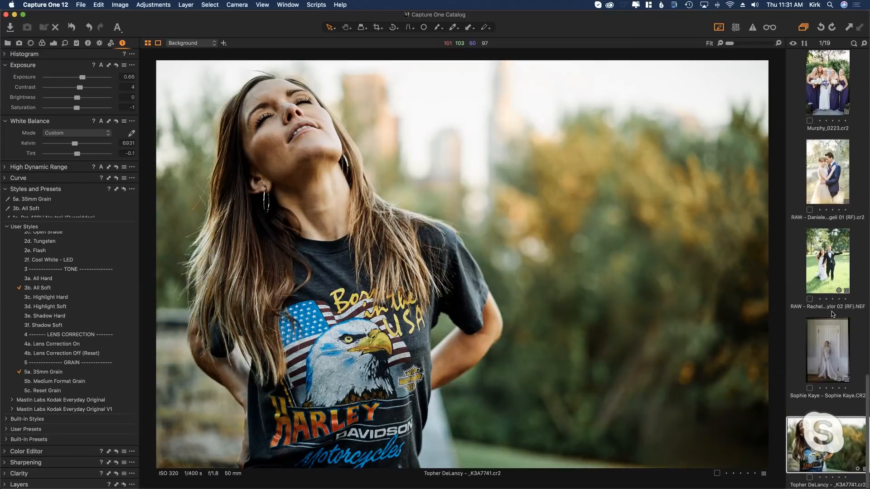
Open the photo of the three children eating watermelon and bring up the Fujicolor Original film styles
scroll(832, 311, "up", 10)
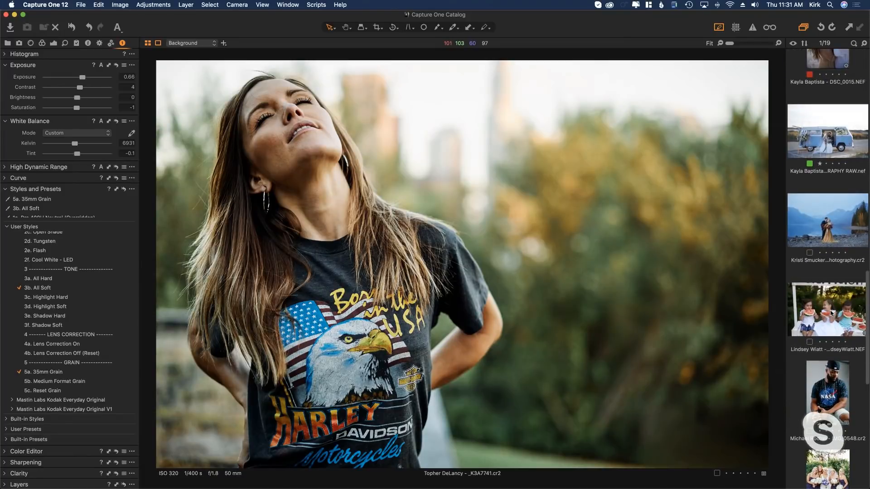
left_click(831, 313)
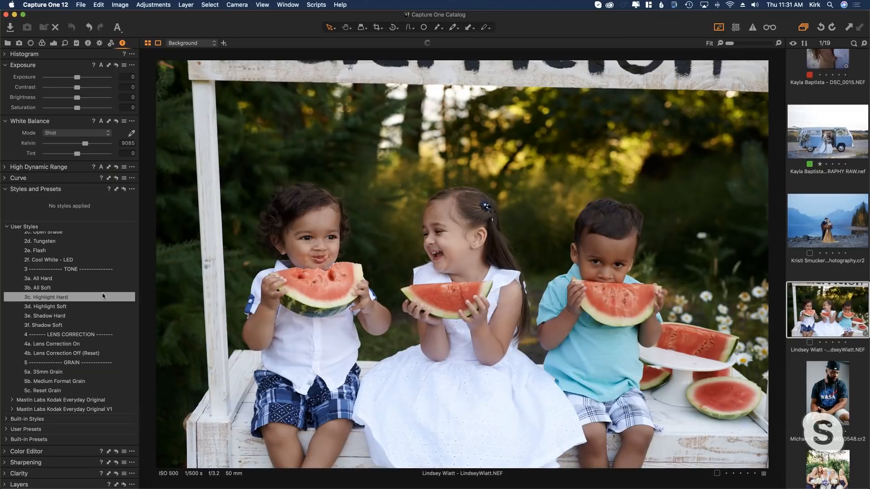
scroll(131, 295, "up", 5)
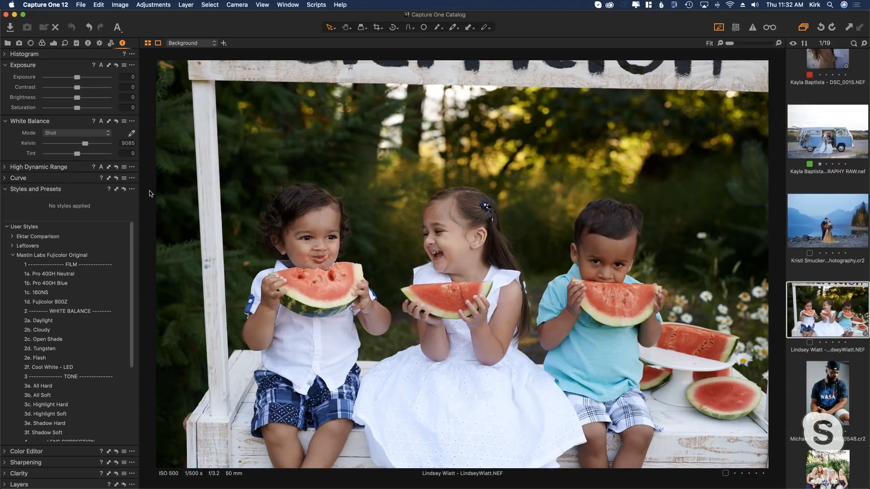
Show which tools can be added to the Mastin Labs tool tab, without adding any
right_click(128, 45)
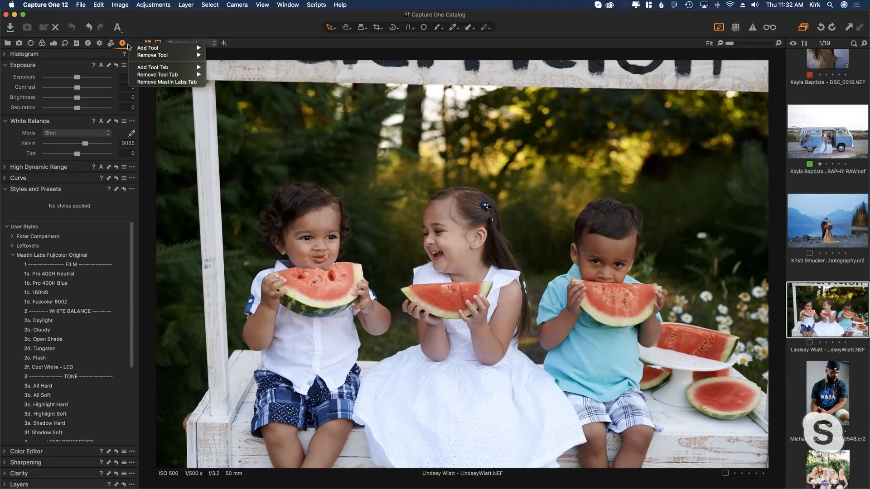
mouse_move(145, 48)
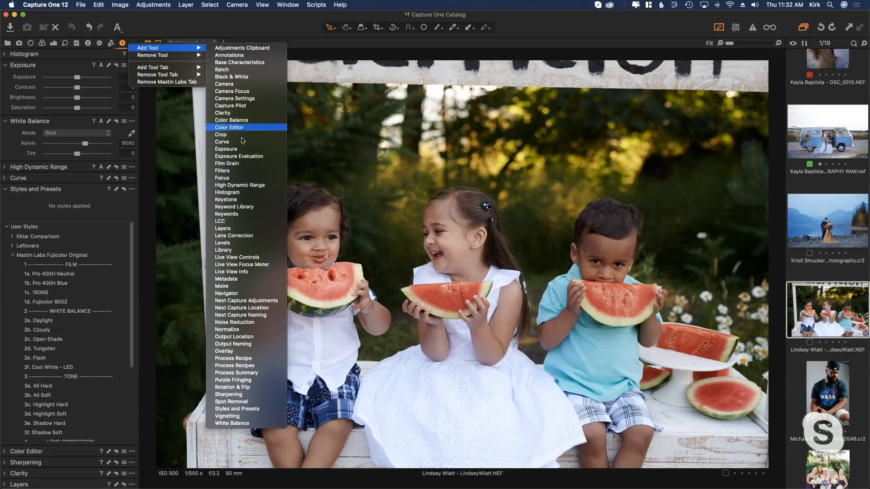
left_click(154, 27)
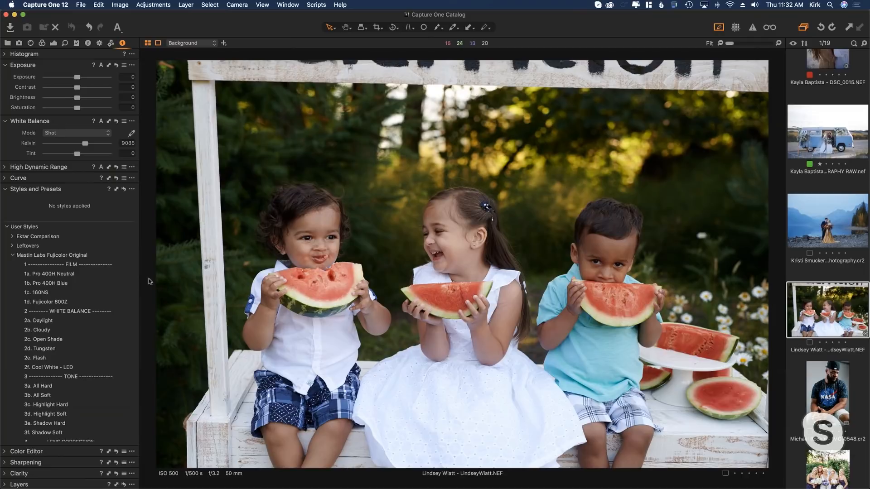
Apply 1a. Pro 400H Neutral and 3d. Highlight Soft to the watermelon photo, with exposure 0.41, Kelvin 10825 and tint -1.2
left_click(56, 276)
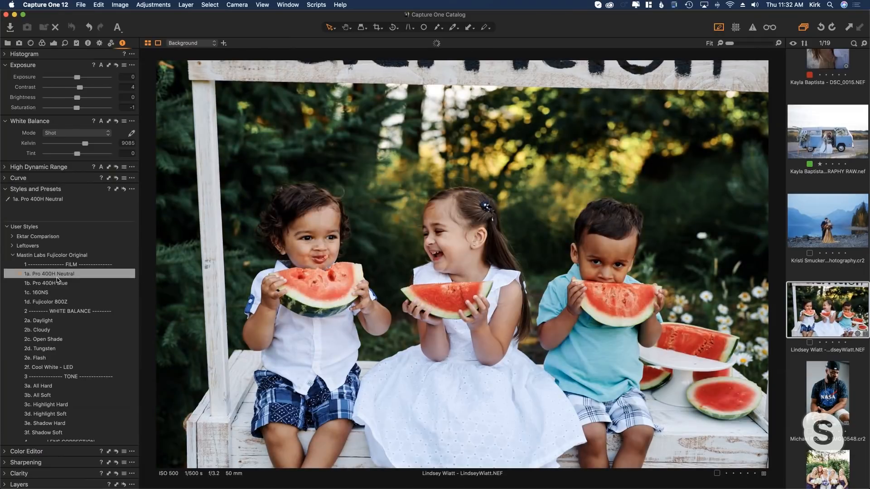
left_click_drag(75, 77, 82, 79)
left_click_drag(84, 144, 95, 146)
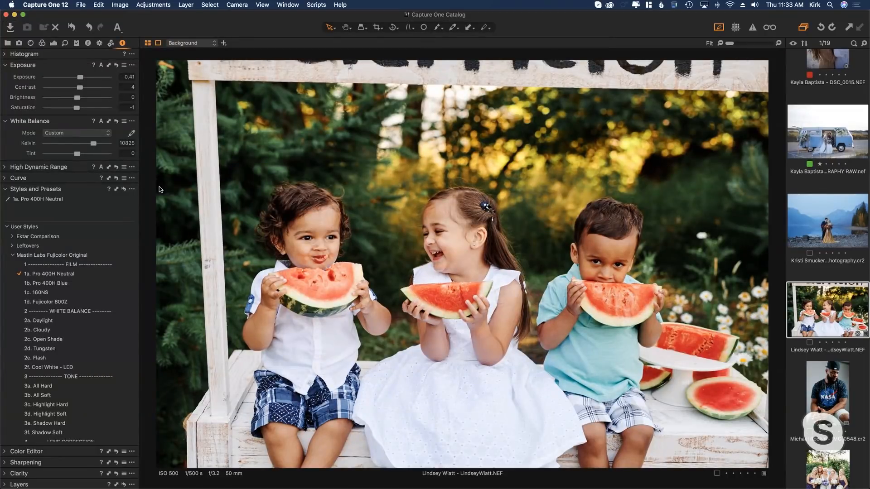
left_click(125, 413)
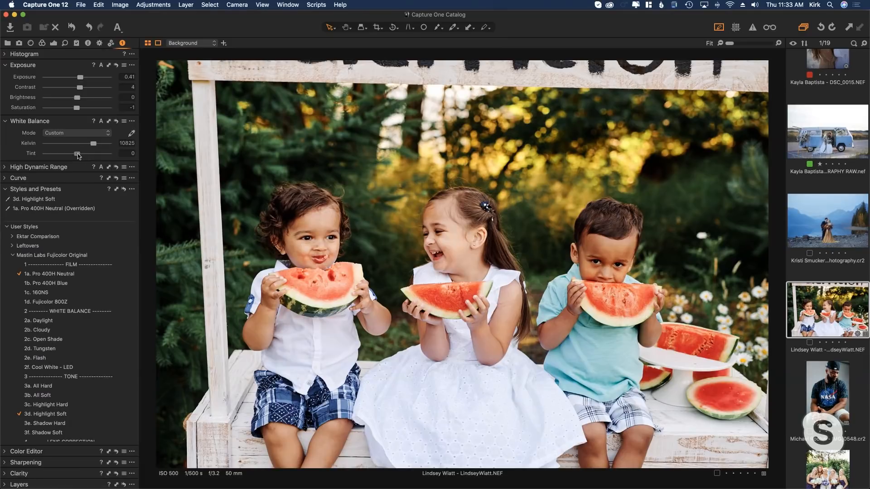
left_click_drag(78, 153, 77, 154)
Open the backlit beach couple portrait DSC_0015.NEF and apply the 1c. 160NS film style
scroll(825, 227, "up", 2)
scroll(826, 226, "up", 2)
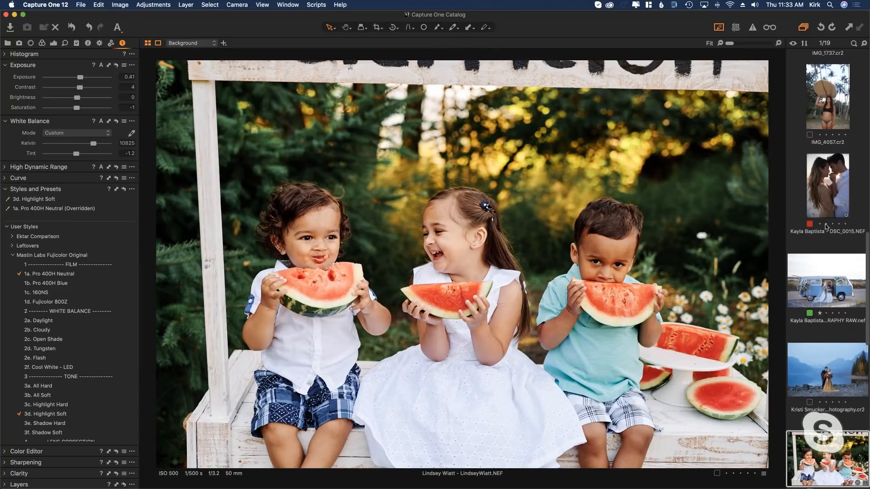
left_click(825, 238)
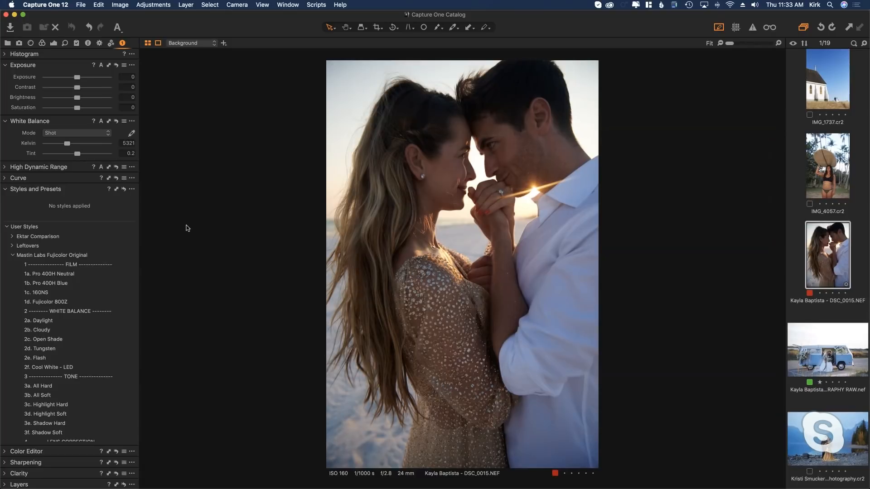
left_click(128, 293)
Set portrait DSC_0015.NEF to exposure 1.46 and Kelvin 6979, and apply the 3a. All Hard tone style
left_click_drag(77, 78, 88, 79)
left_click_drag(67, 143, 75, 144)
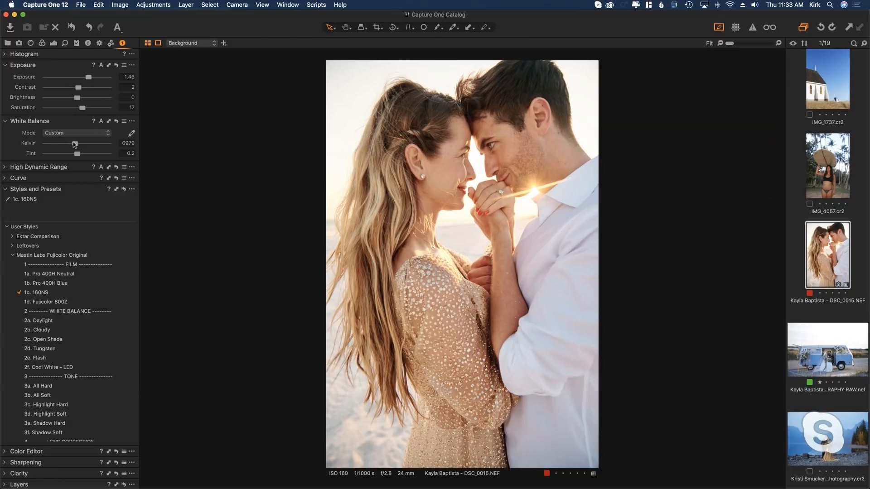
left_click_drag(88, 78, 90, 78)
left_click_drag(89, 77, 88, 77)
left_click(134, 386)
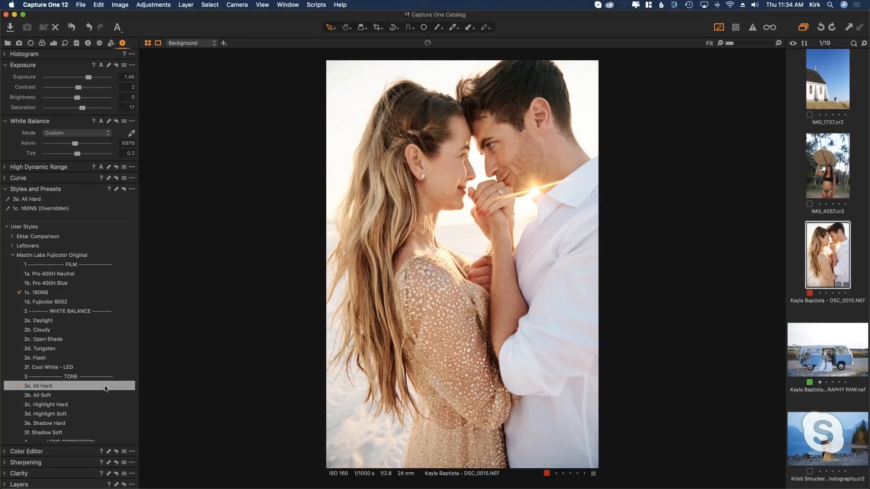
Open the wedding couple photo on the cobblestone street and apply the 1d. Fujicolor 800Z film style
scroll(830, 181, "up", 5)
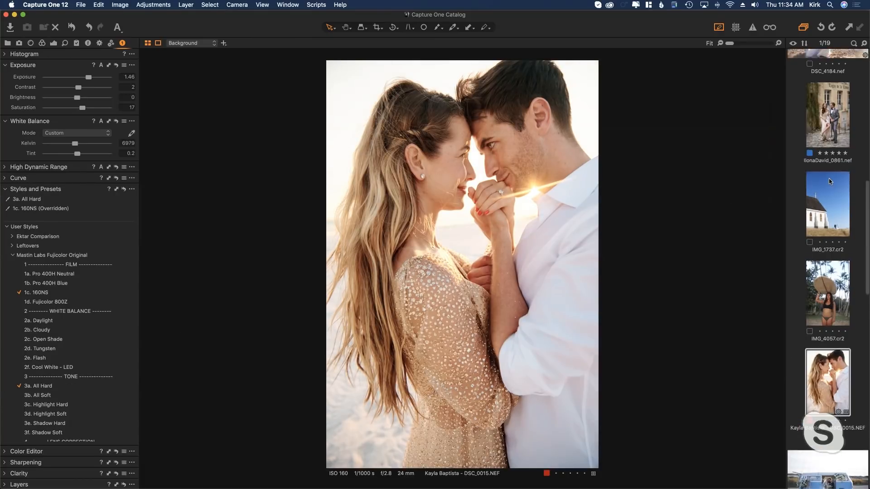
scroll(830, 181, "up", 2)
left_click(829, 232)
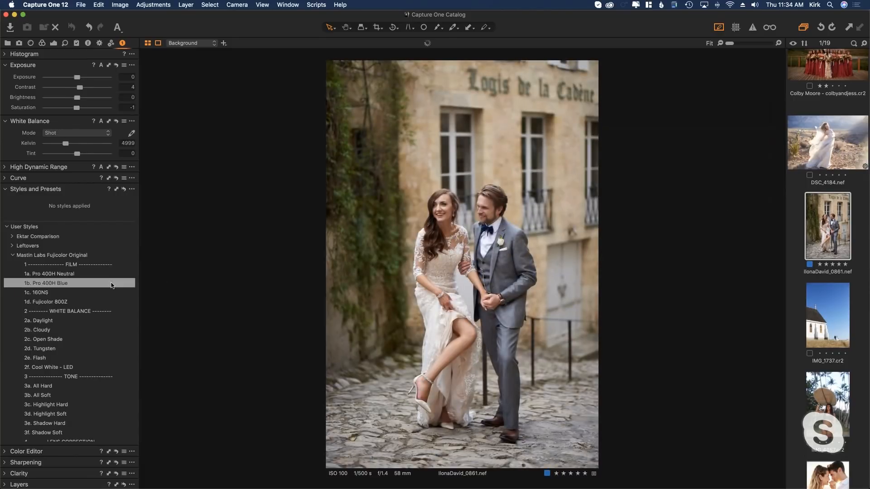
left_click(90, 300)
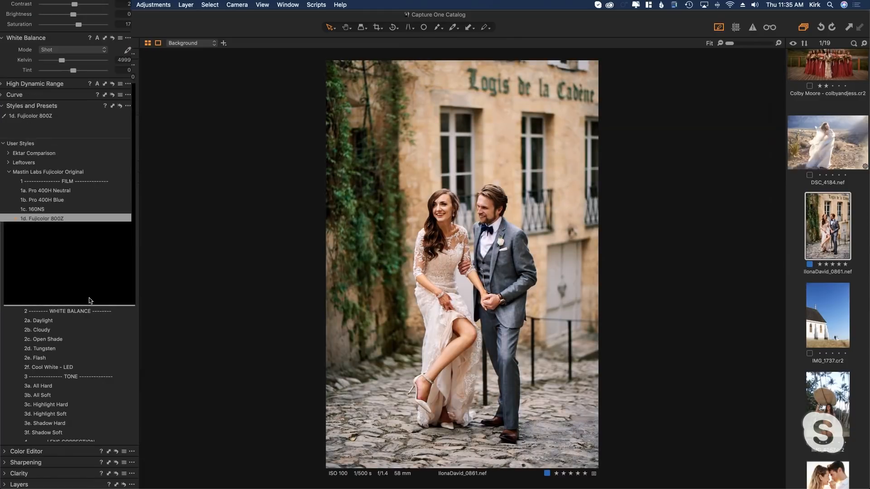
Set the cobblestone street photo to exposure 0.44 and Kelvin 4755, and apply the 3d. Highlight Soft tone style
left_click_drag(77, 78, 80, 78)
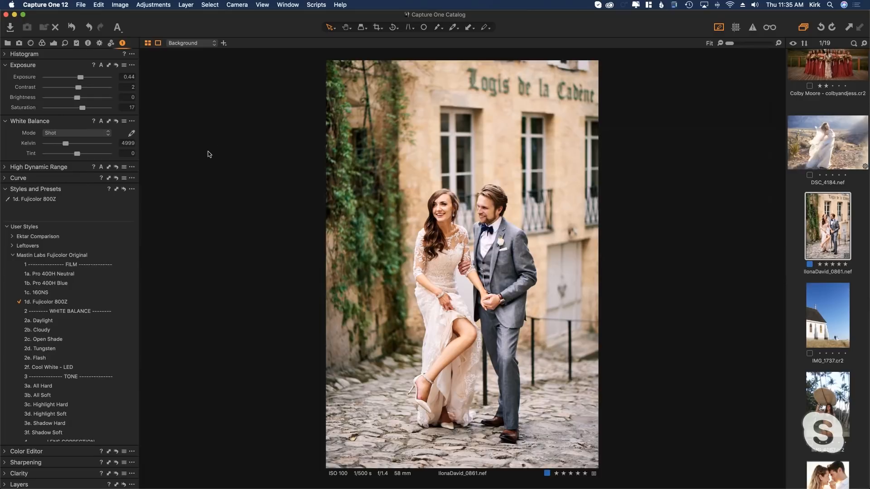
left_click(127, 414)
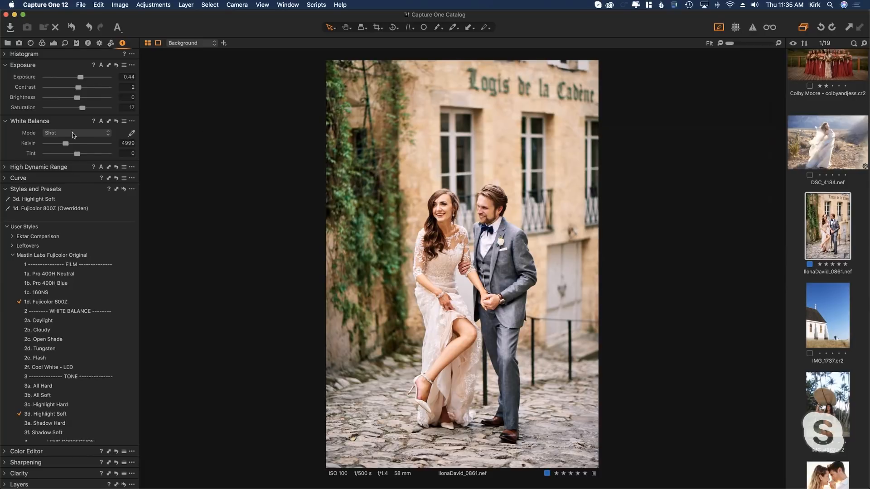
left_click_drag(67, 143, 66, 144)
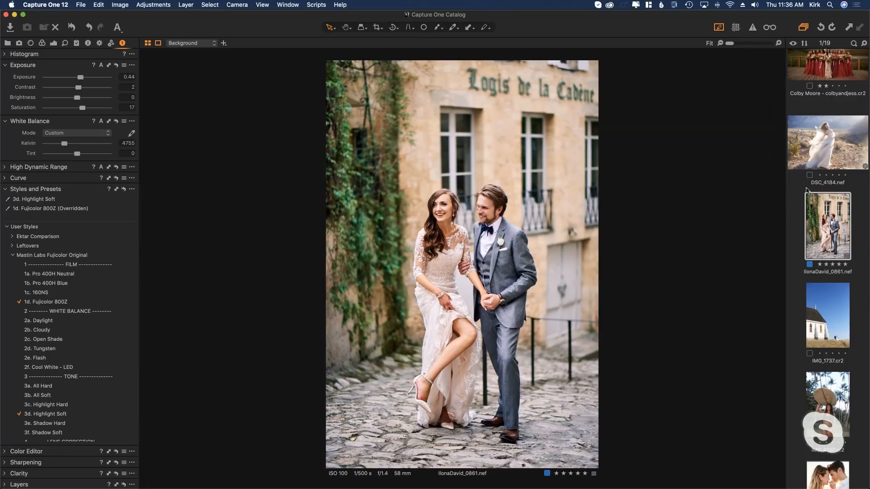
Open the bridesmaids photo with the triangular arch and apply the 1a. Pro 400H Neutral film style
scroll(829, 243, "up", 3)
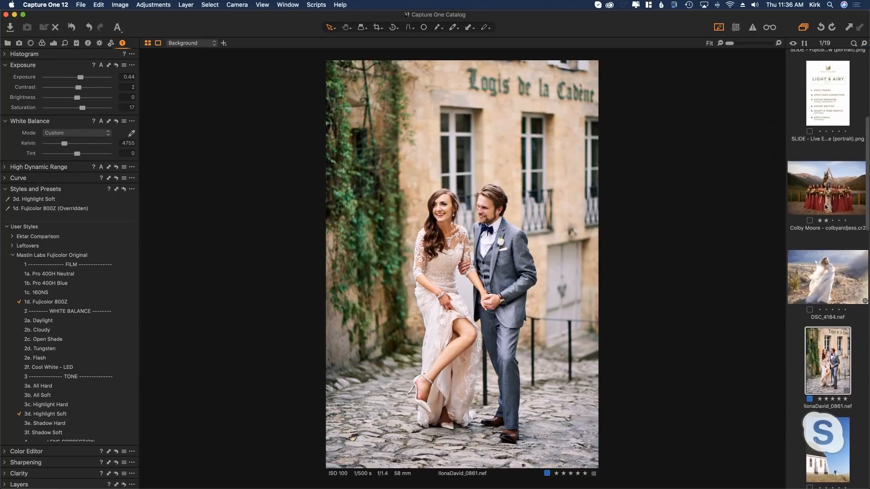
left_click(827, 208)
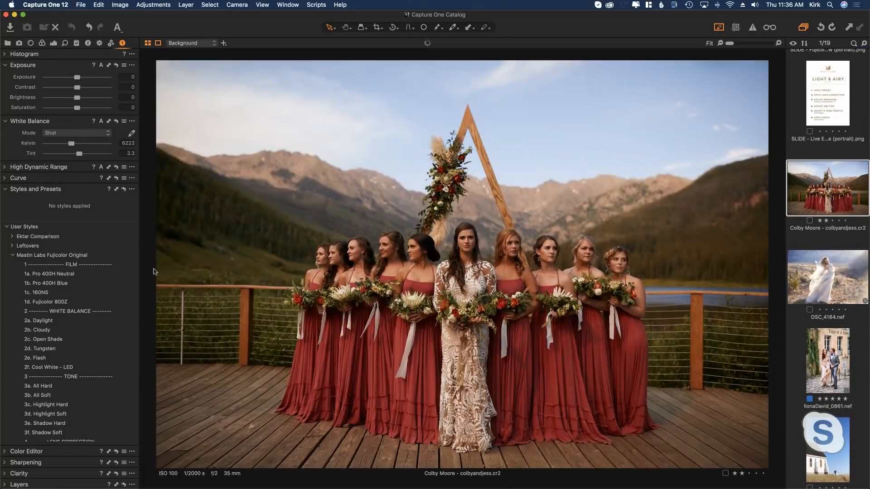
left_click(100, 273)
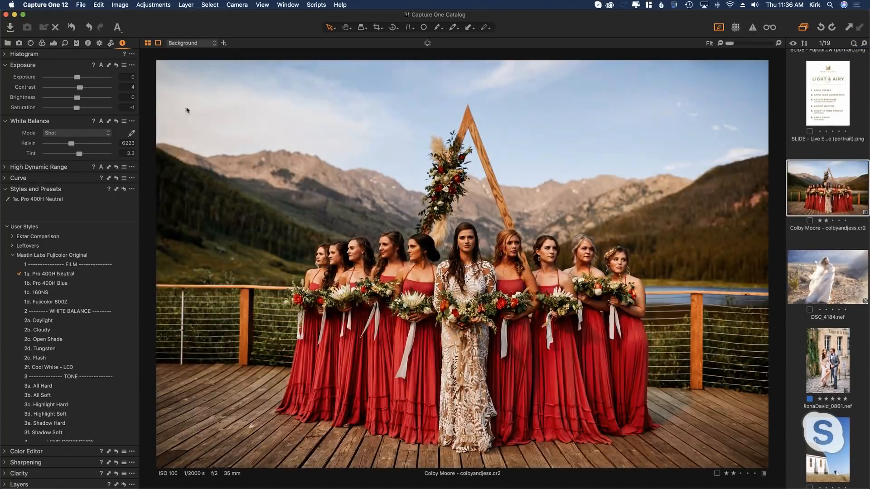
Set the bridesmaids photo to exposure 0.49 and Kelvin 6082, and apply the 3b. All Soft tone style
left_click_drag(78, 78, 81, 80)
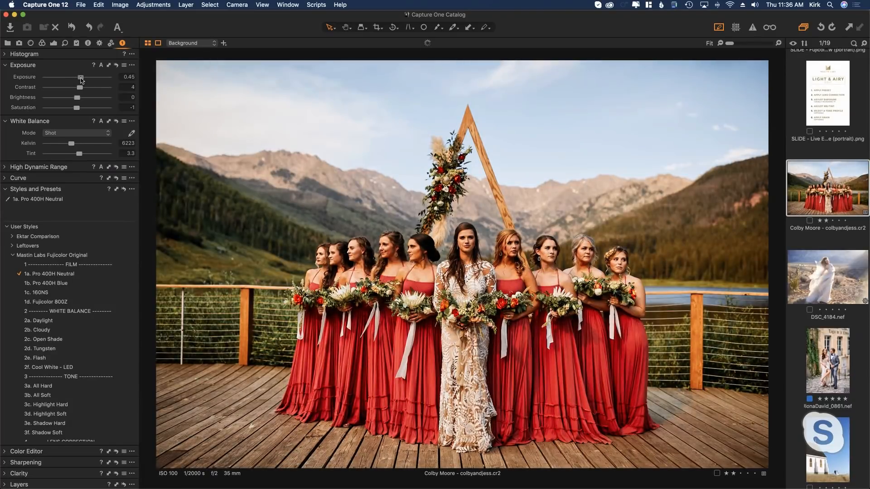
left_click_drag(81, 80, 82, 81)
left_click(117, 395)
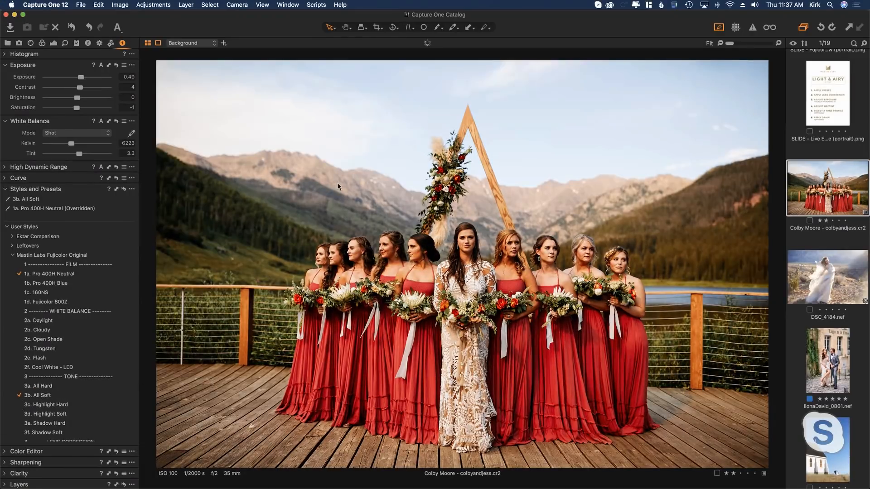
left_click_drag(72, 143, 70, 144)
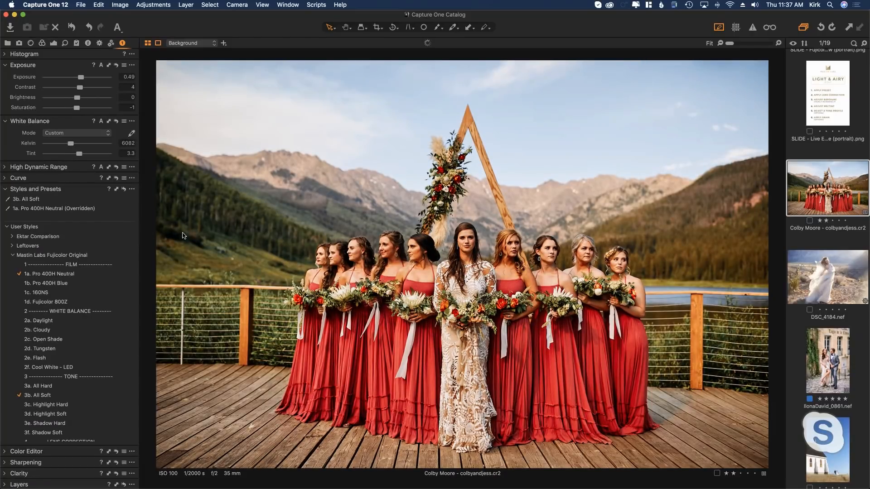
Open the bride portrait _XP_2574.CR2 and lower its exposure to -1.12
scroll(822, 255, "down", 5)
scroll(826, 255, "down", 10)
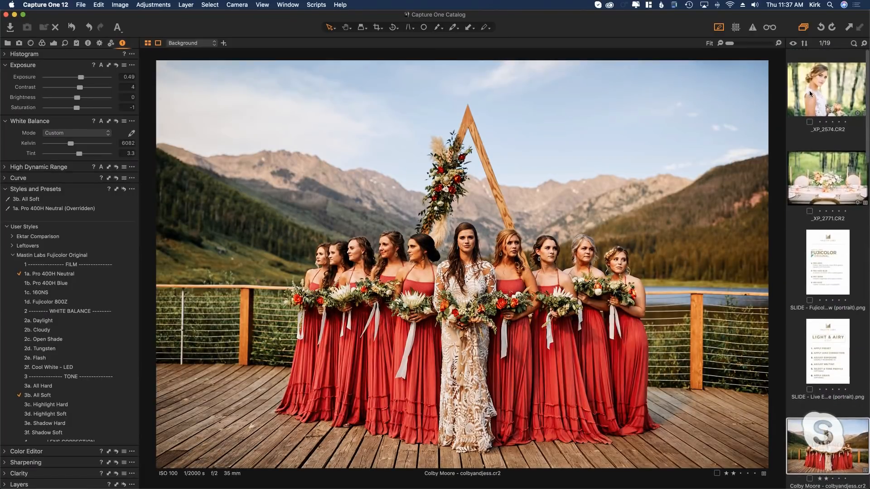
left_click(811, 94)
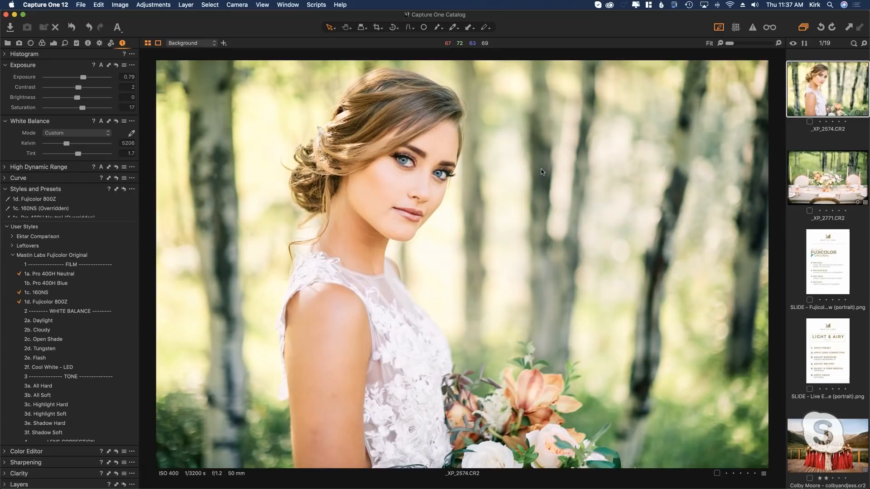
left_click_drag(83, 77, 77, 81)
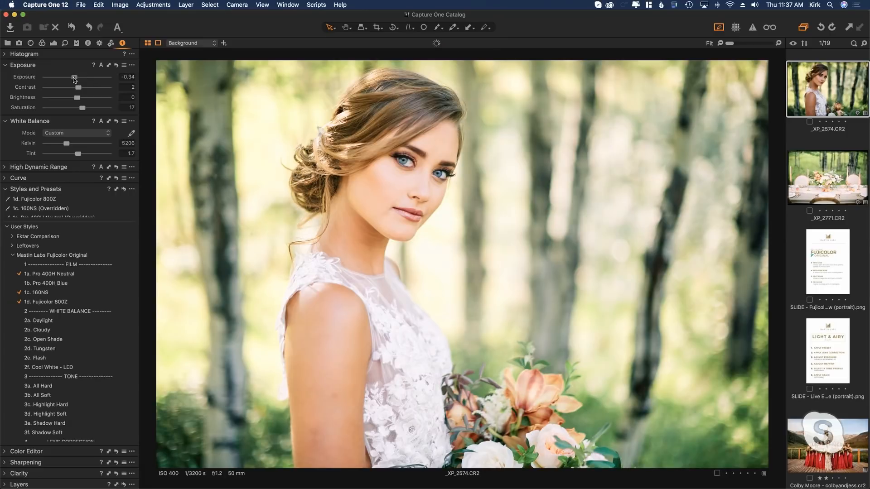
left_click_drag(77, 80, 69, 80)
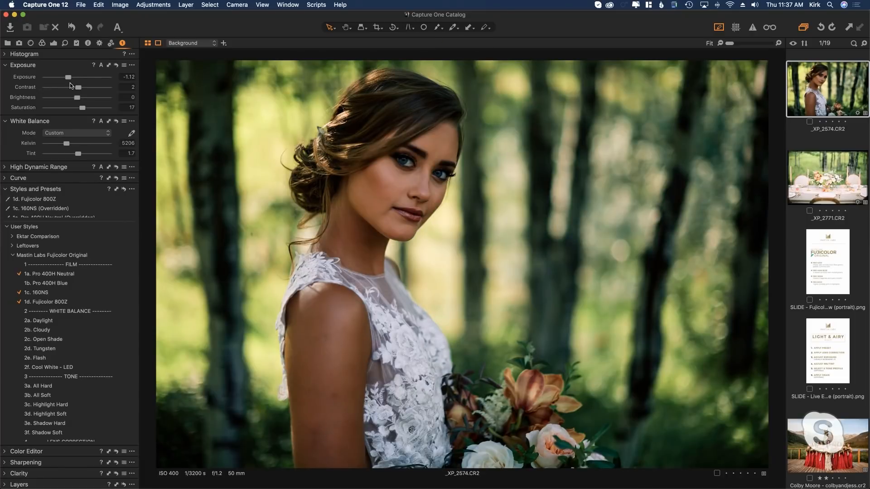
Brighten the bride portrait _XP_2574.CR2 to exposure 0.53
left_click_drag(68, 77, 82, 77)
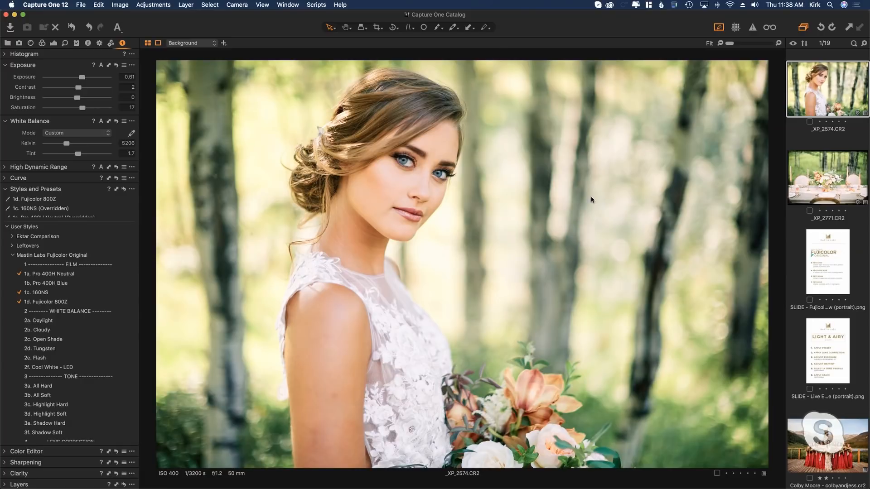
scroll(816, 216, "down", 5)
scroll(825, 213, "up", 10)
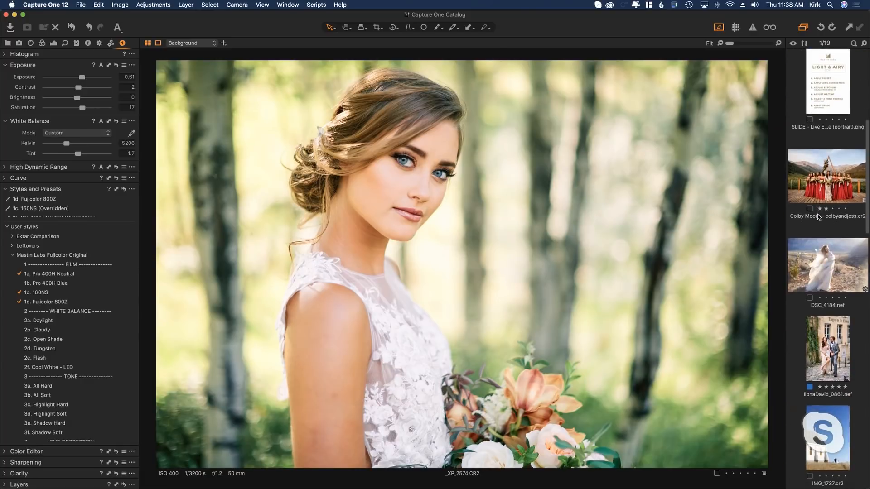
left_click_drag(83, 78, 82, 77)
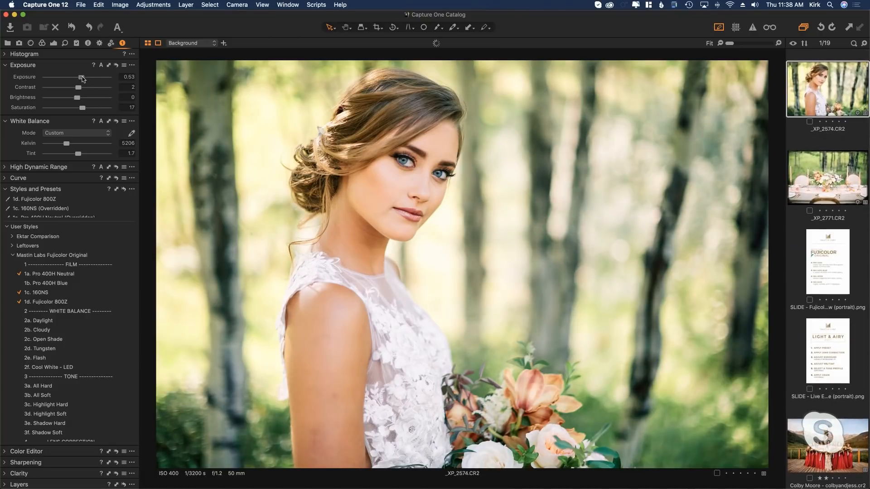
Open the photo of the couple on the rocky lakeshore and apply the 1a. Pro 400H Neutral film style
scroll(819, 235, "down", 1)
scroll(819, 236, "down", 15)
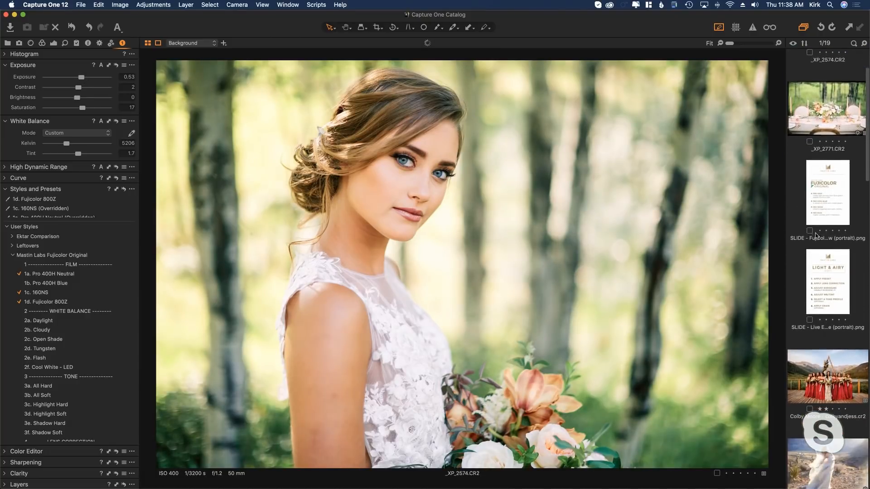
scroll(817, 233, "down", 3)
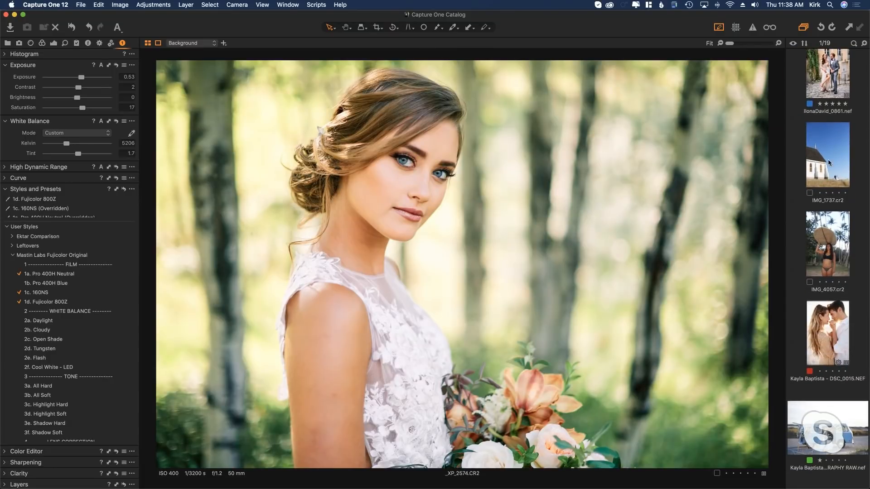
scroll(829, 164, "down", 8)
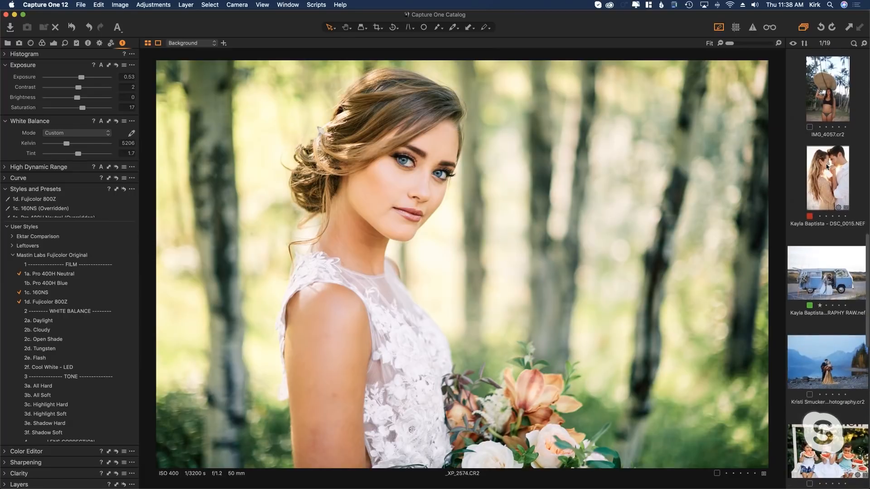
scroll(830, 165, "down", 10)
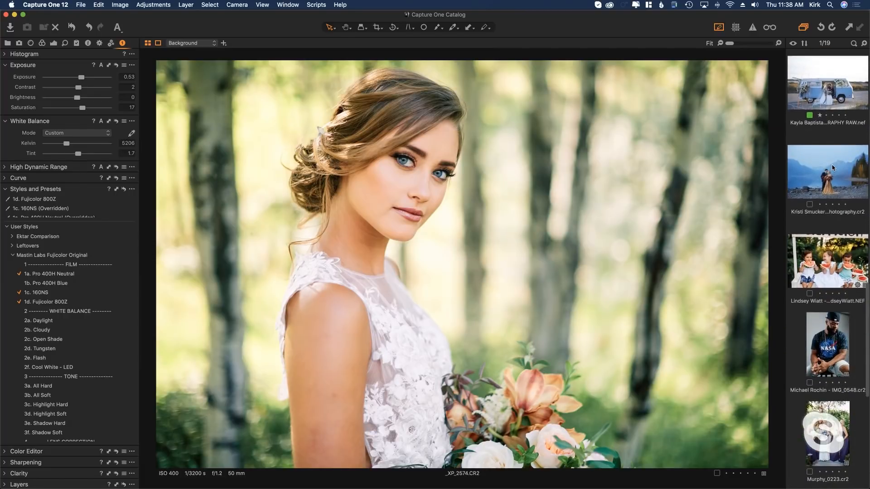
scroll(832, 170, "down", 10)
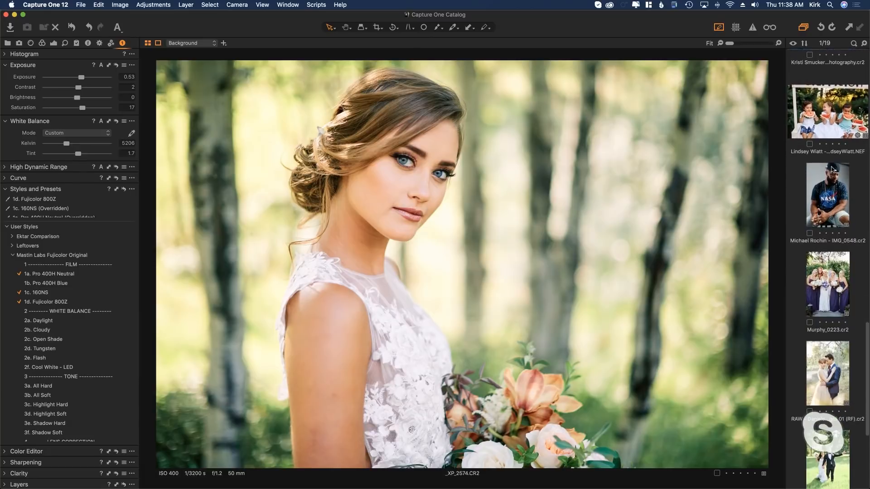
scroll(833, 179, "up", 15)
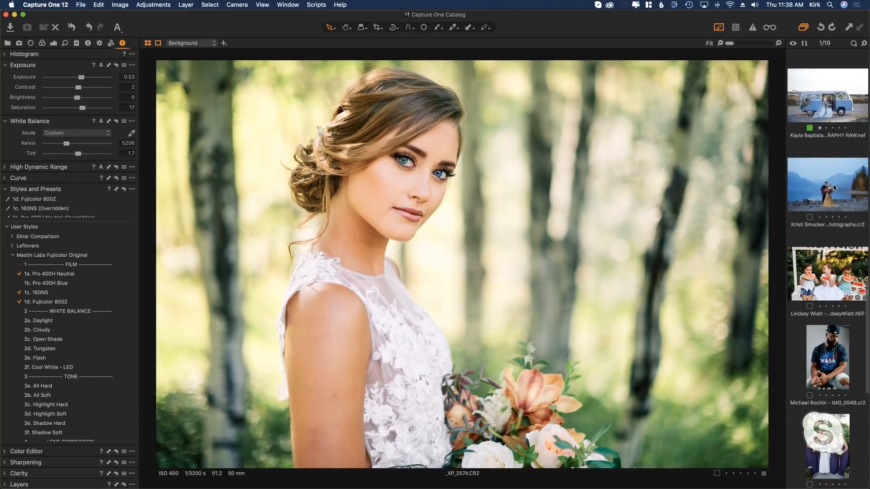
left_click(833, 187)
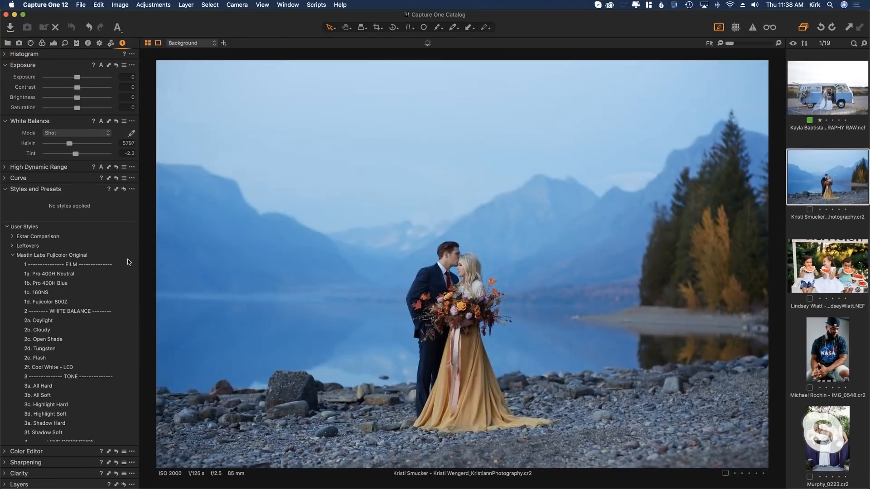
left_click(47, 274)
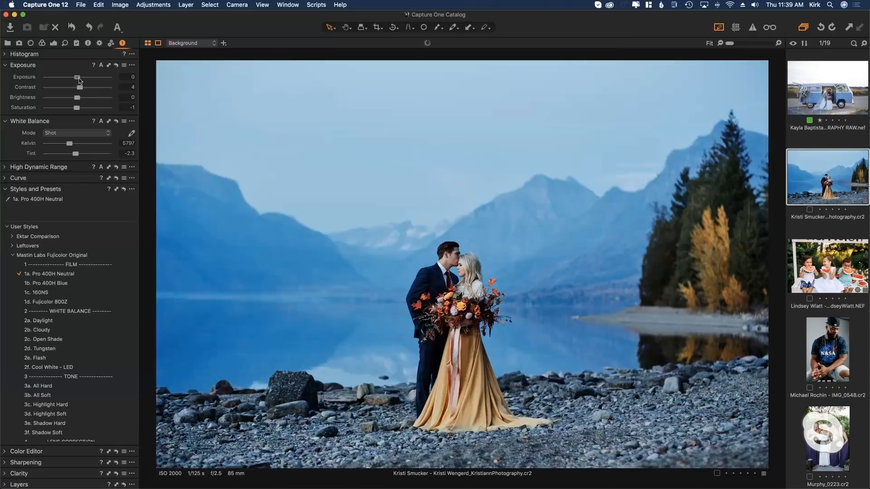
Set the lakeshore couple photo to exposure 0.58, Kelvin 8785 and tint -0.3
left_click_drag(78, 77, 84, 78)
left_click_drag(70, 144, 82, 144)
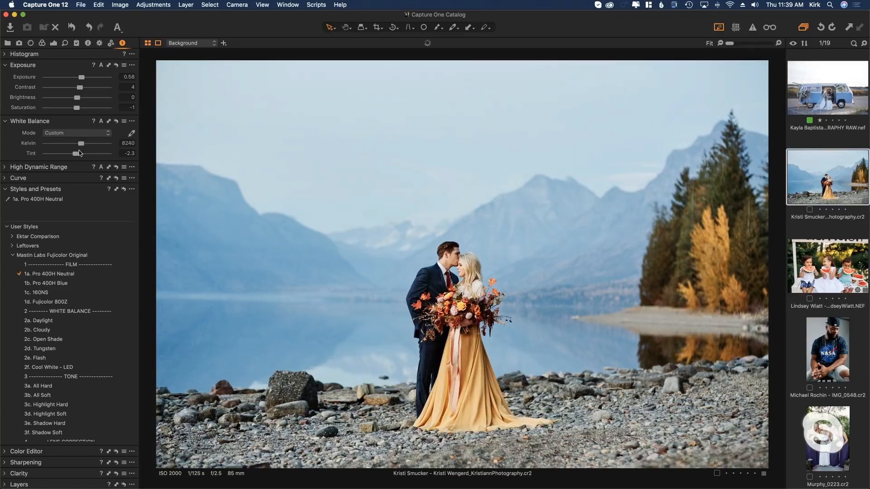
left_click_drag(75, 153, 77, 154)
left_click_drag(81, 144, 84, 144)
Open the photo of the bride in front of the ornate white doors and apply the 1a. Pro 400H Neutral film style
scroll(815, 229, "down", 10)
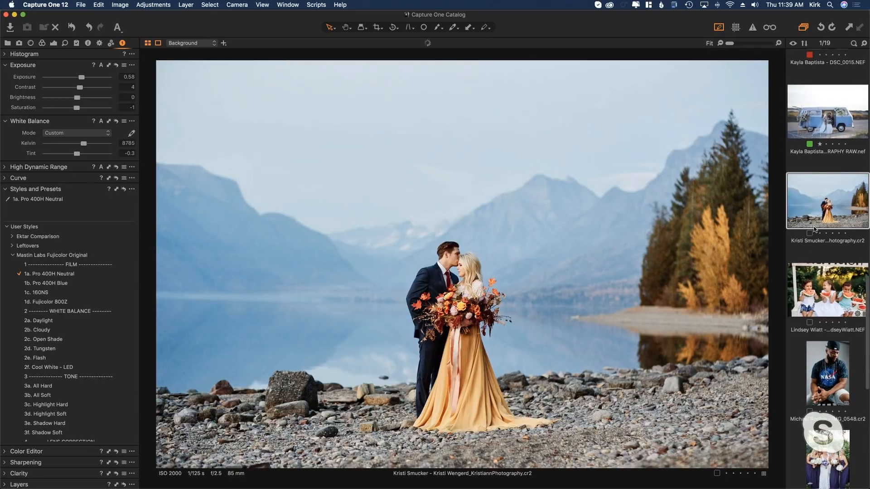
scroll(815, 229, "down", 5)
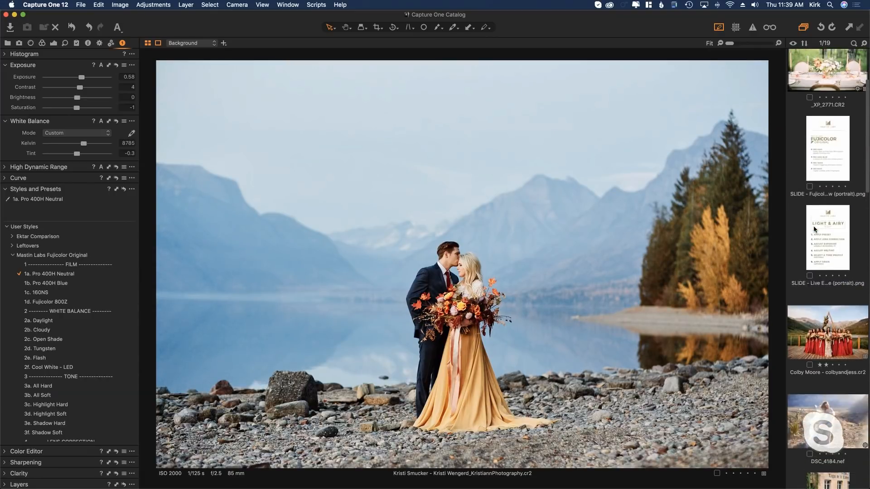
scroll(815, 229, "down", 10)
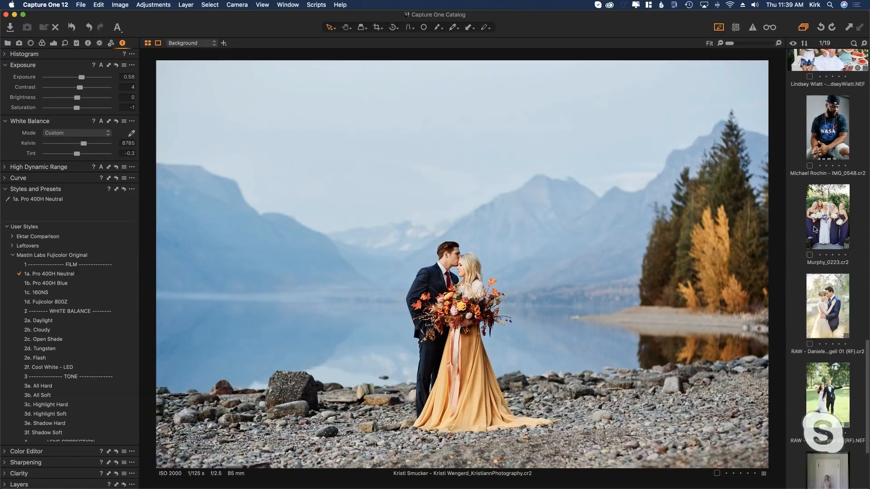
left_click(809, 347)
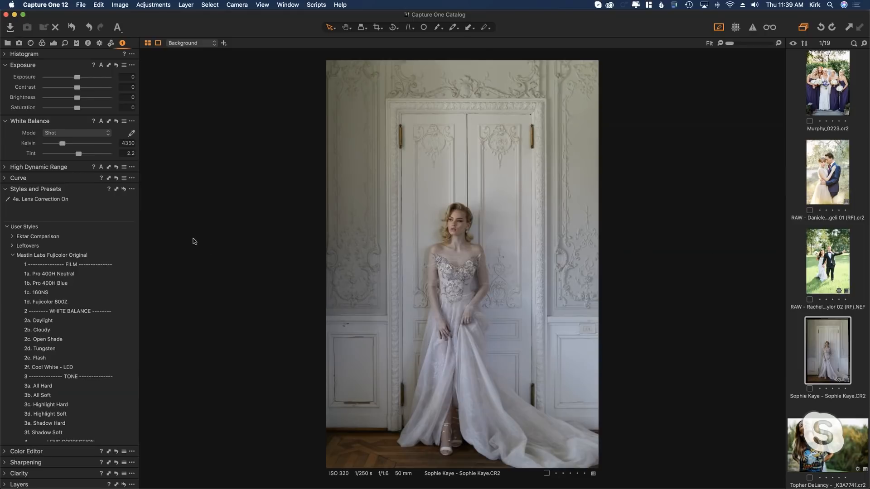
scroll(832, 208, "up", 8)
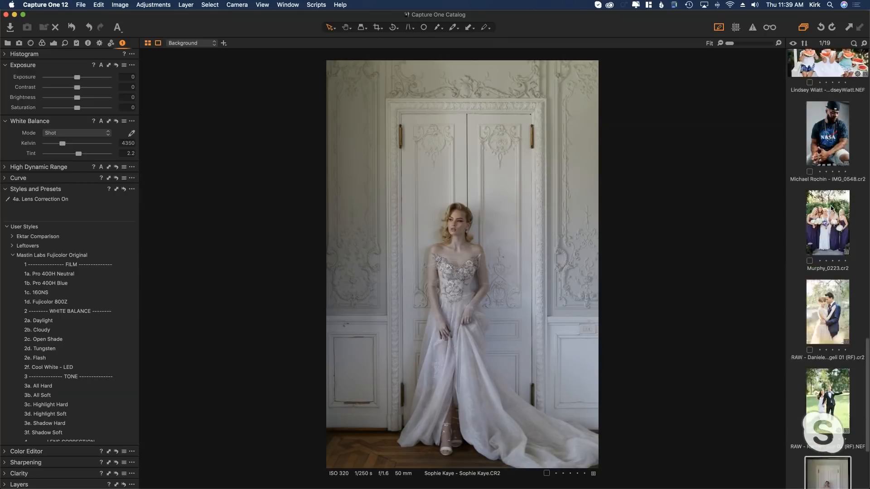
scroll(831, 209, "up", 10)
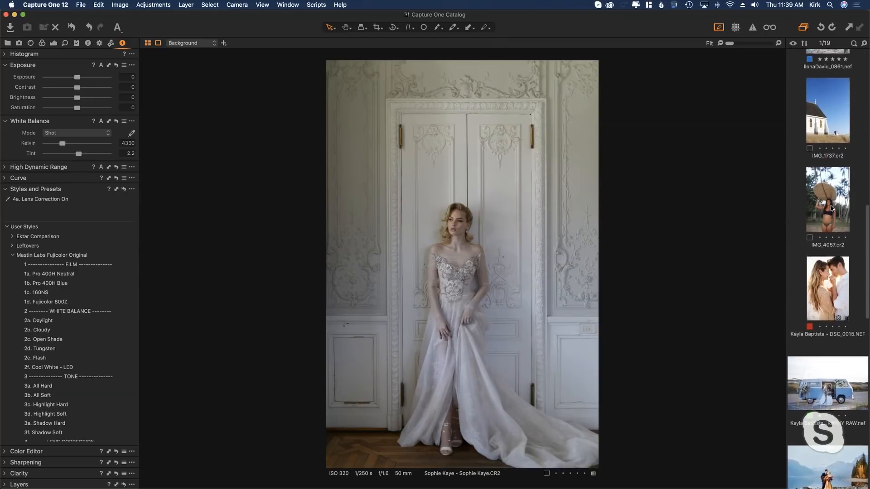
scroll(832, 208, "down", 15)
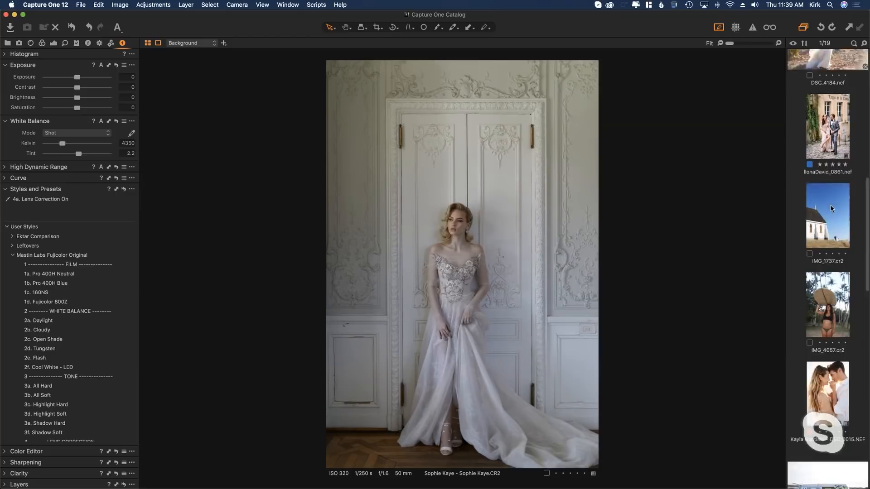
scroll(832, 208, "up", 3)
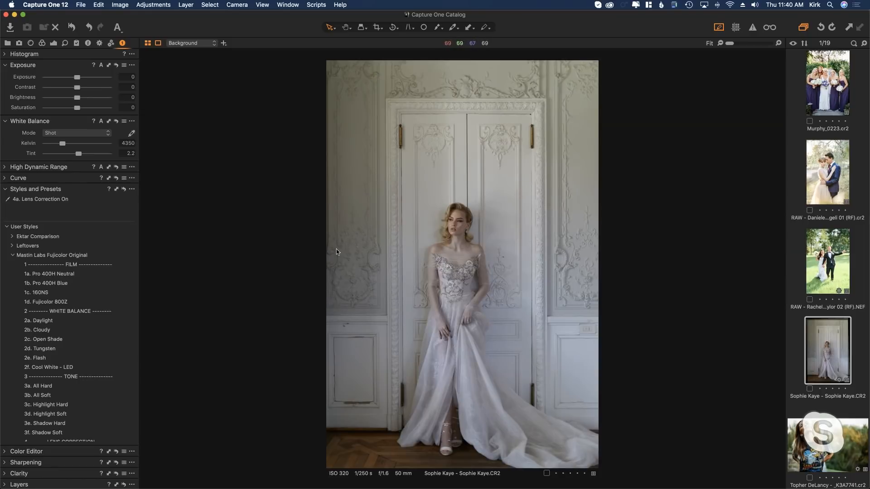
left_click(108, 273)
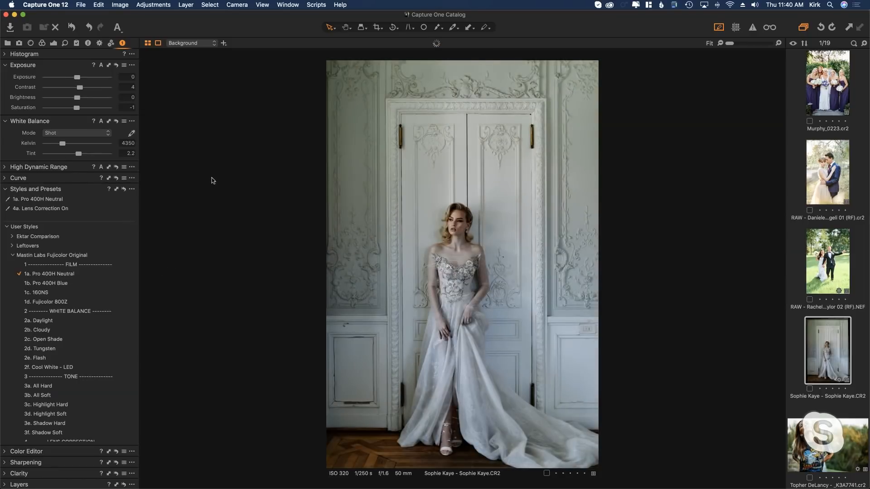
Set the white-door bride photo to exposure 1.08, warm the white balance to about Kelvin 5019, and fine-tune the tint
left_click_drag(78, 80, 85, 80)
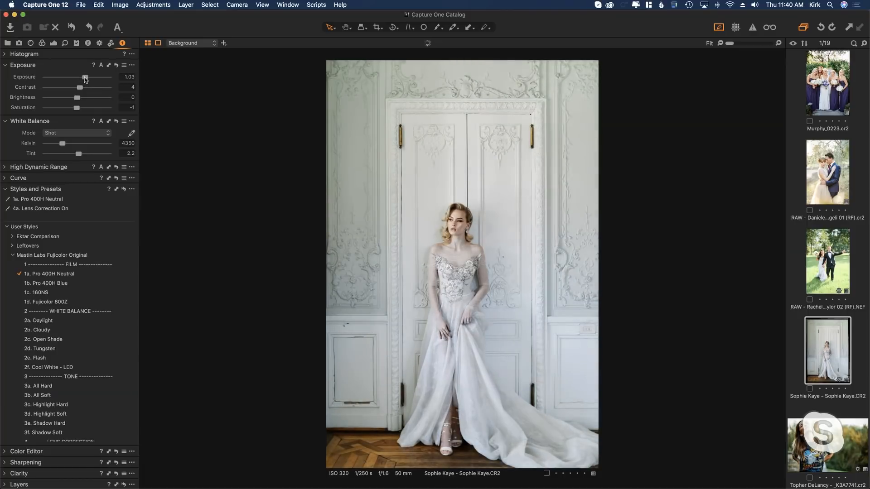
left_click_drag(59, 143, 62, 145)
left_click_drag(85, 77, 88, 78)
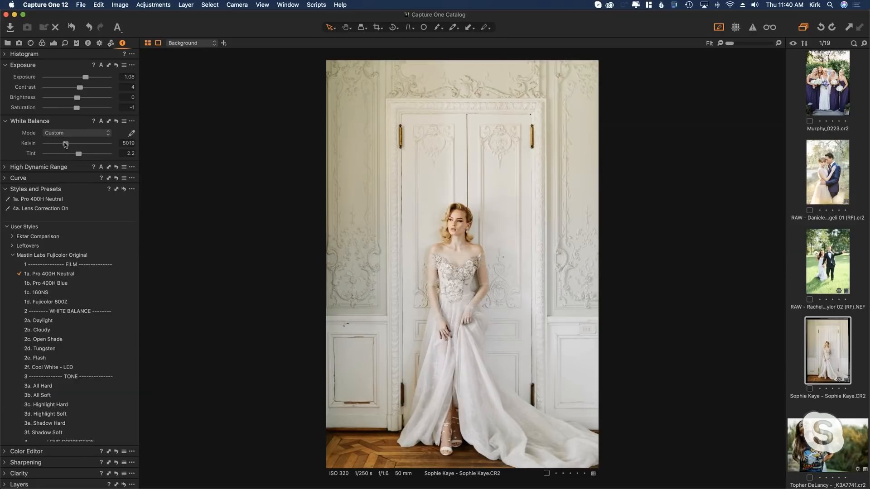
left_click_drag(65, 144, 65, 144)
left_click_drag(79, 155, 80, 154)
left_click_drag(81, 155, 80, 155)
Open the photo of the wedding couple in the blue van and apply the 2c. Open Shade white balance style
scroll(848, 339, "up", 10)
scroll(847, 332, "up", 5)
left_click(822, 252)
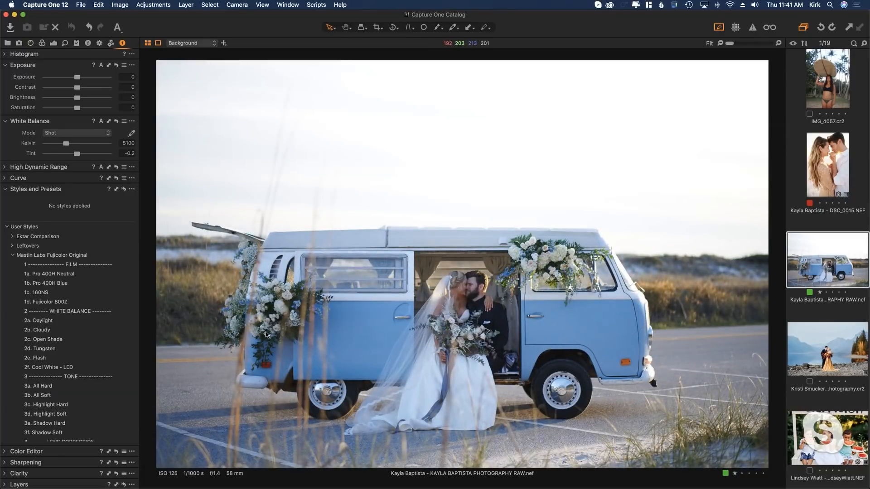
left_click(70, 339)
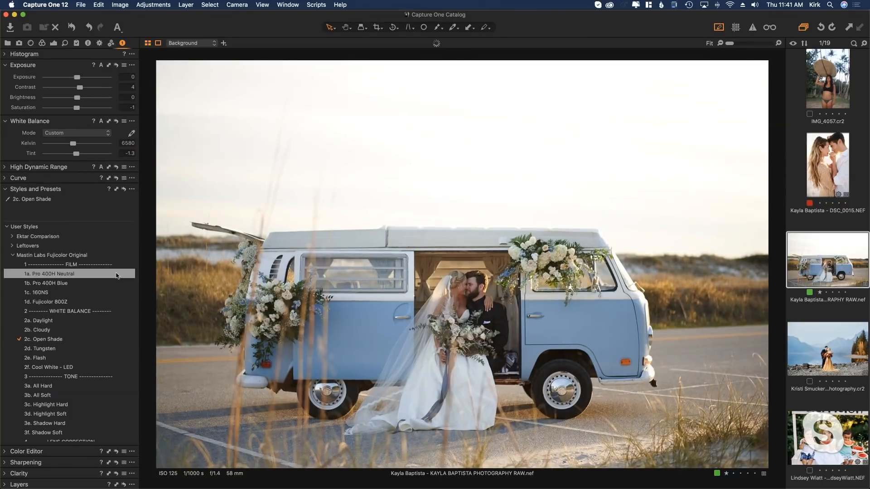
Apply the 1a. Pro 400H Neutral film style to the blue van photo and set its exposure to 1.11
left_click(117, 274)
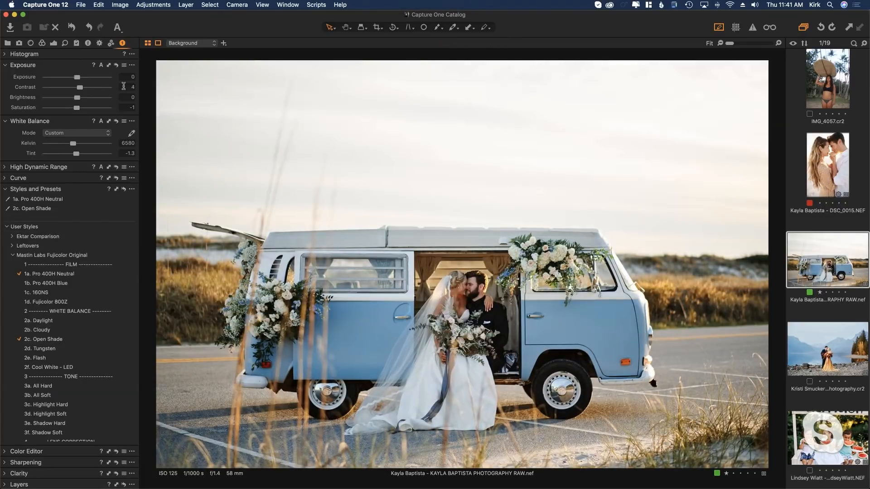
left_click_drag(77, 77, 88, 78)
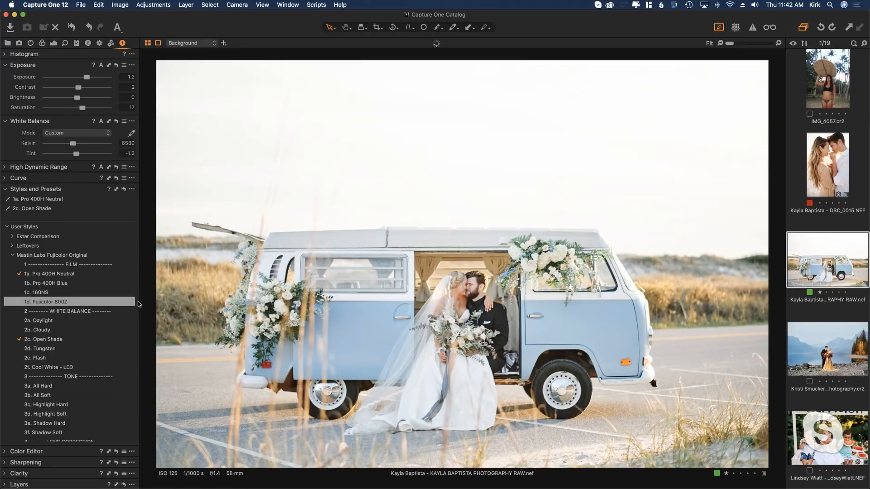
left_click_drag(87, 78, 86, 80)
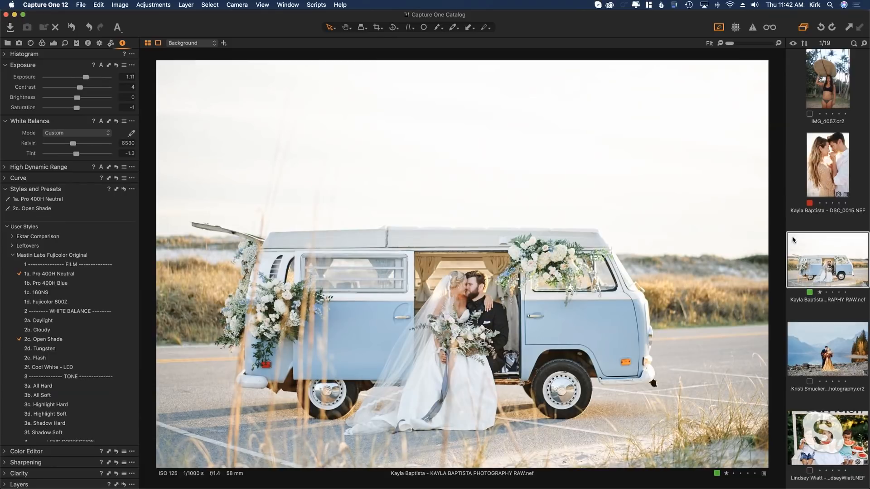
Open the photo of the bride in the desert and apply the 1d. Fujicolor 800Z film style
scroll(822, 260, "down", 1)
scroll(823, 260, "up", 15)
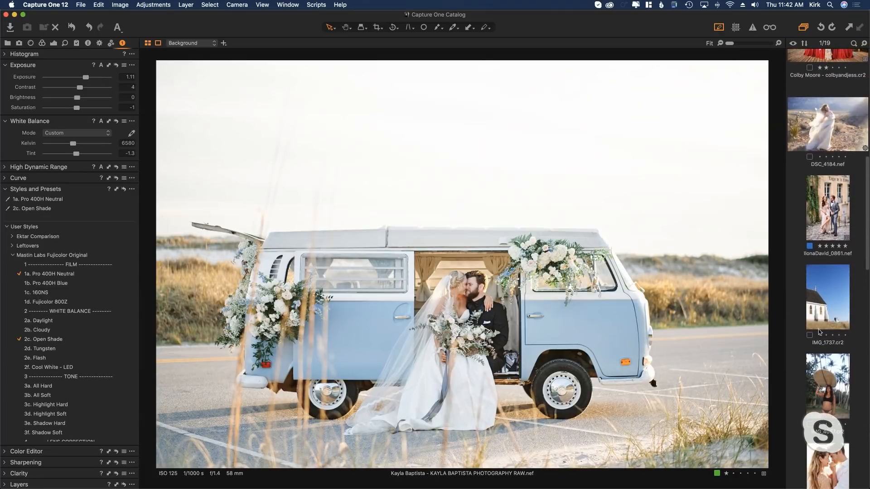
left_click(837, 306)
scroll(822, 238, "down", 10)
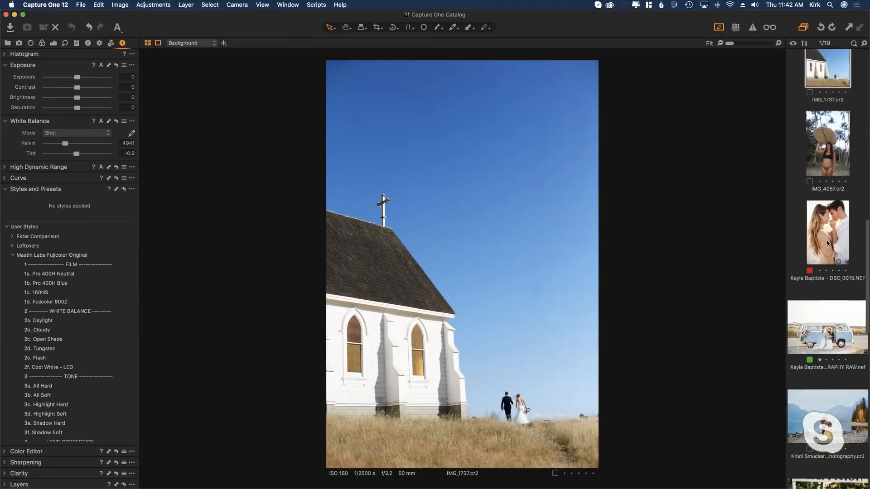
scroll(829, 250, "up", 7)
scroll(829, 249, "up", 3)
left_click(827, 239)
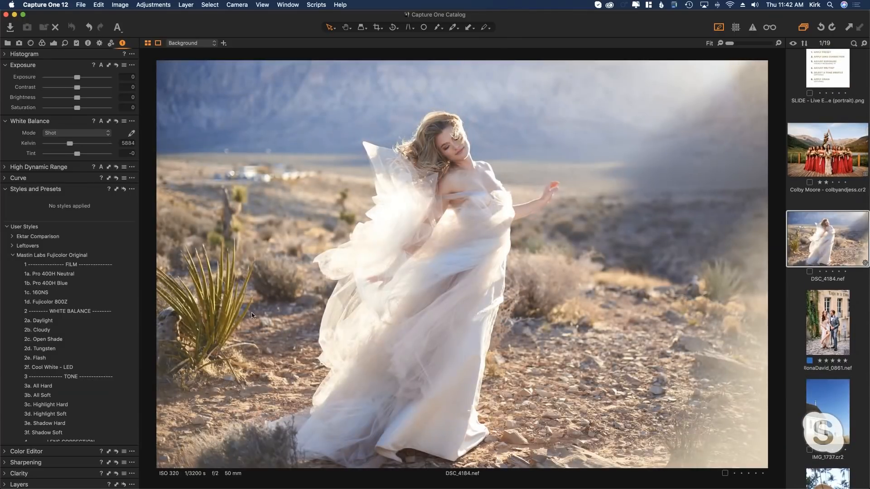
left_click(120, 301)
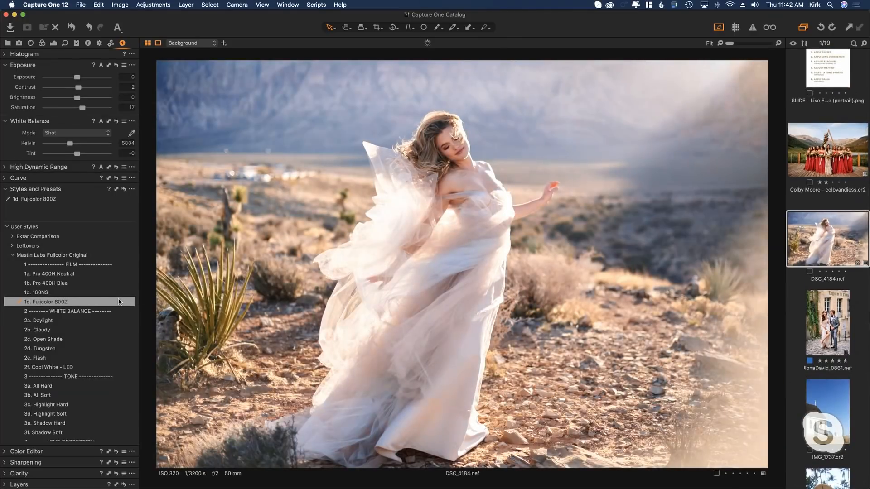
Apply the 2c. Open Shade and 1a. Pro 400H Neutral styles to the desert bride photo and set exposure to 0.45
left_click(125, 338)
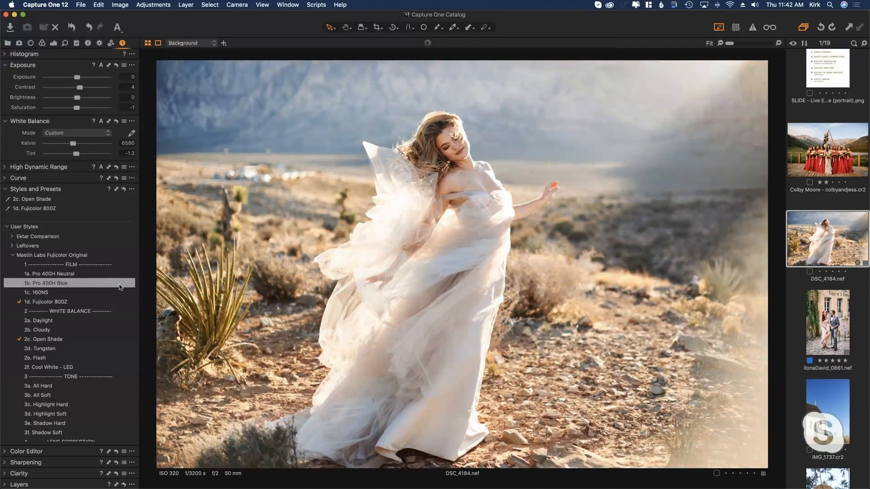
left_click(116, 273)
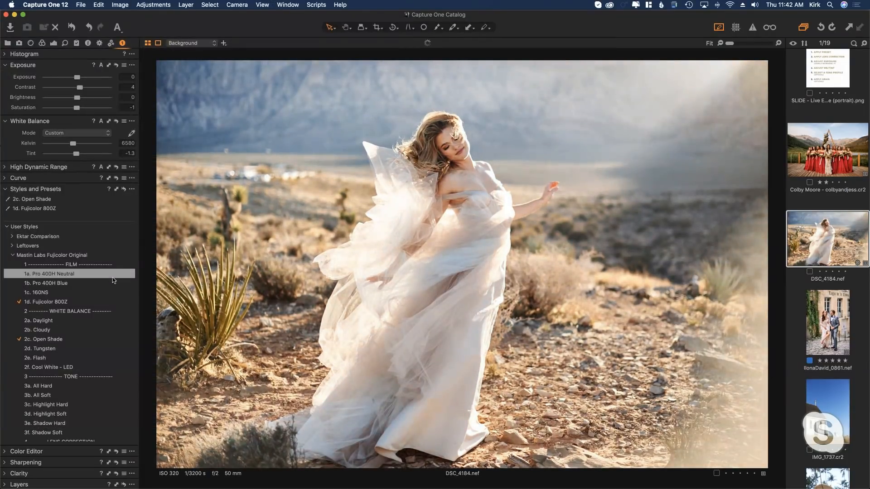
left_click_drag(77, 77, 81, 79)
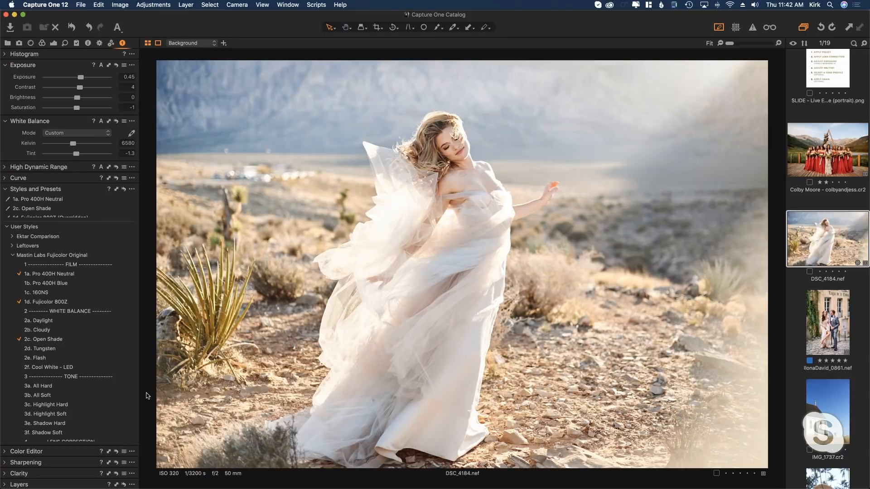
Add the 3b. All Soft tone style and the 5a. 35mm Grain style to the desert bride photo
left_click(127, 395)
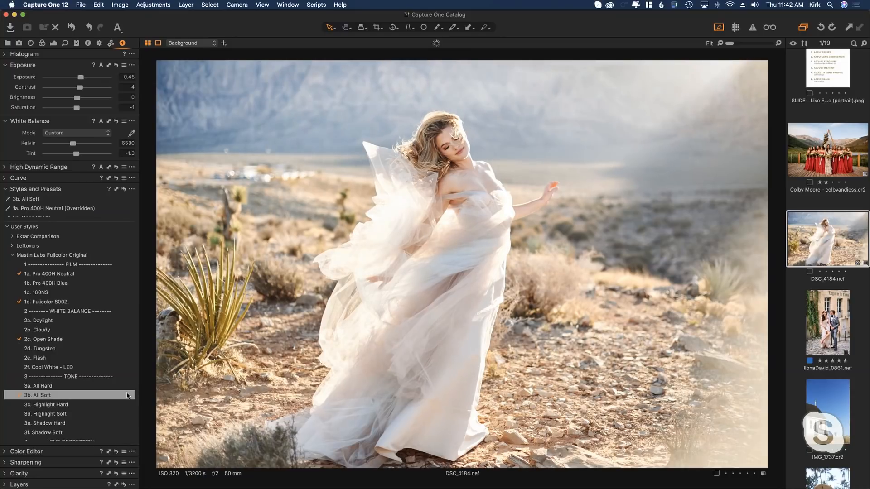
scroll(93, 390, "down", 5)
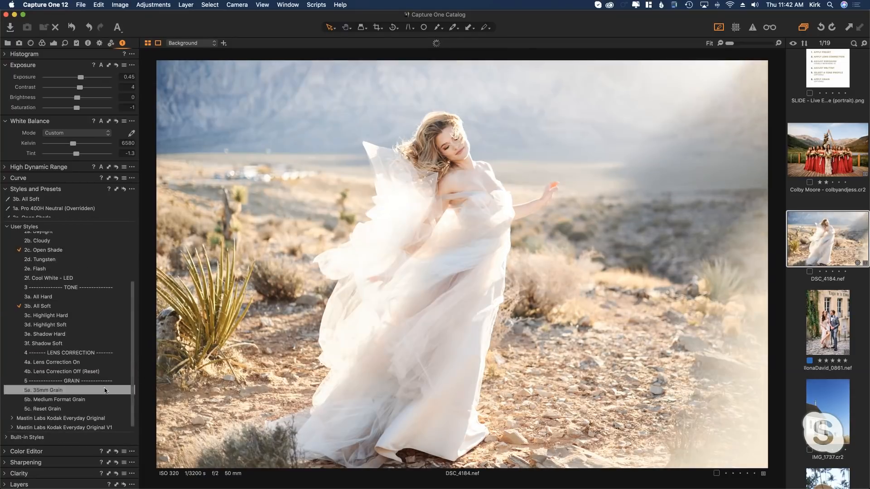
left_click(93, 390)
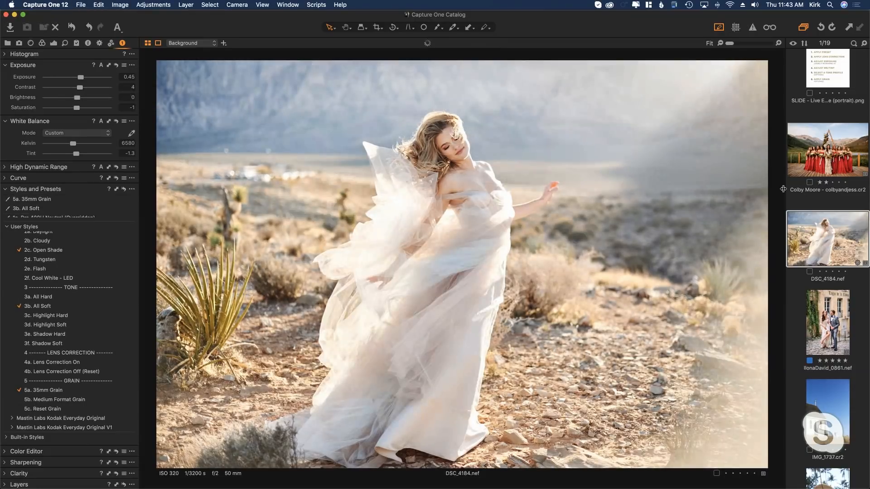
Open the photo of the white church with the distant couple and apply the 1d. Fujicolor 800Z film style
scroll(821, 183, "down", 5)
scroll(822, 204, "up", 2)
left_click(825, 245)
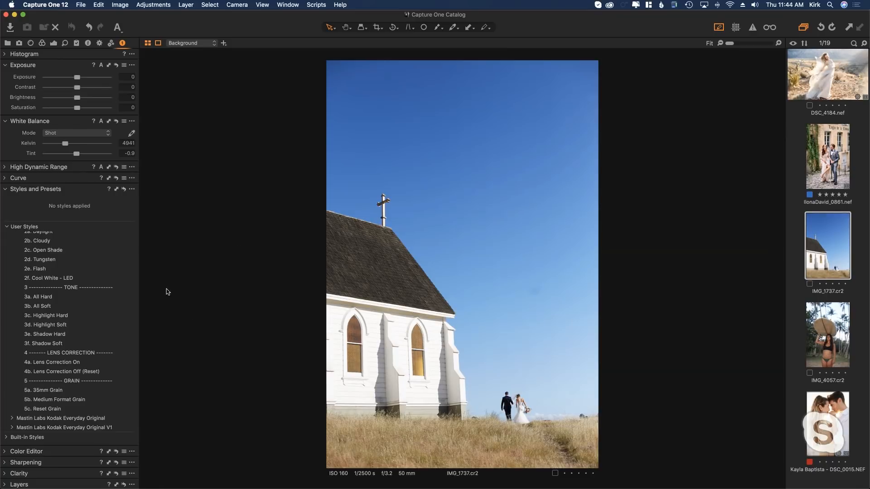
scroll(82, 290, "up", 5)
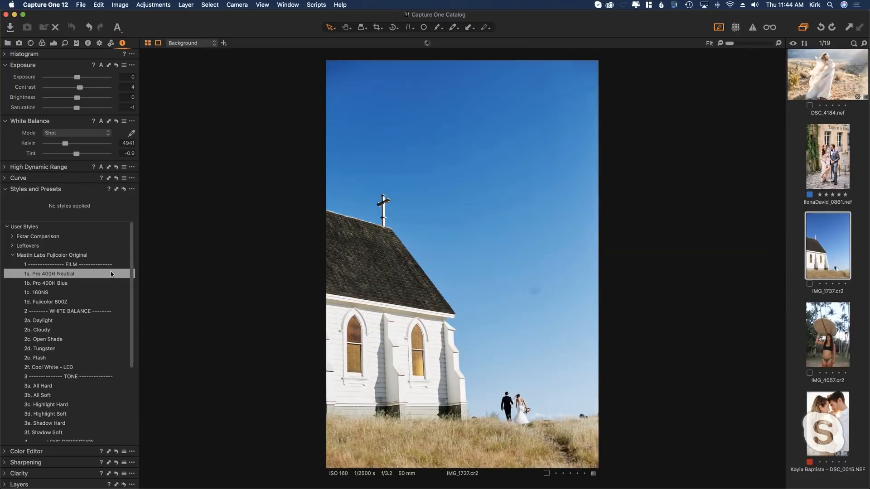
left_click(115, 302)
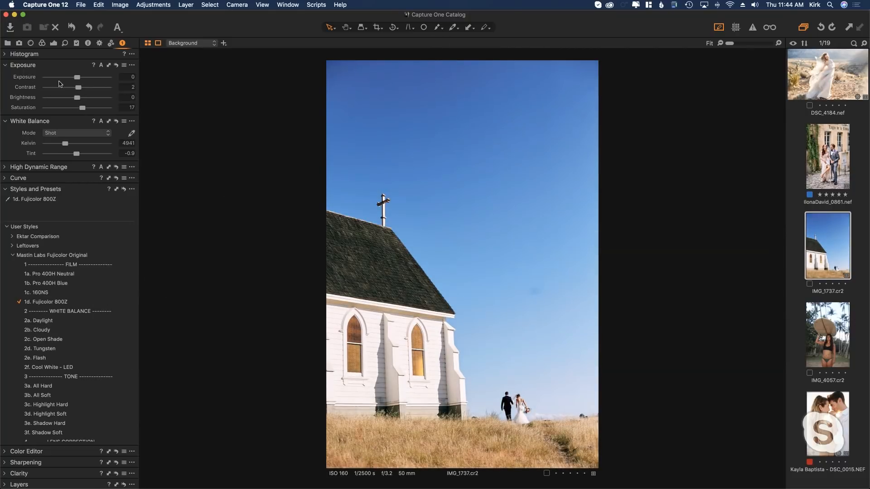
Set the church photo's exposure to 0.28 and apply the 2a. Daylight white balance style
left_click_drag(77, 78, 80, 78)
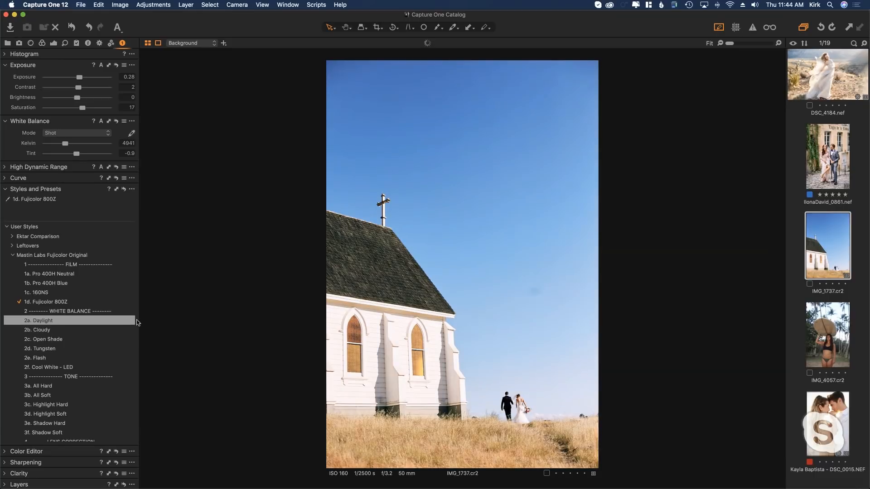
left_click(82, 329)
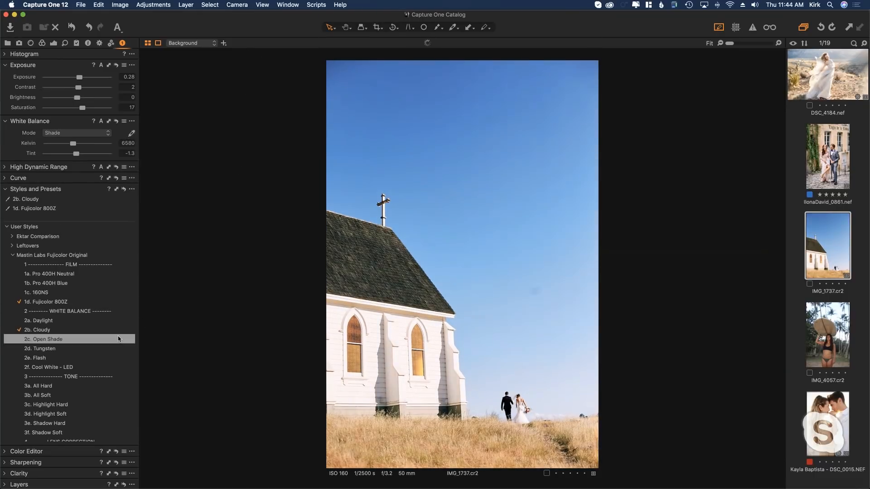
left_click(122, 322)
left_click(122, 329)
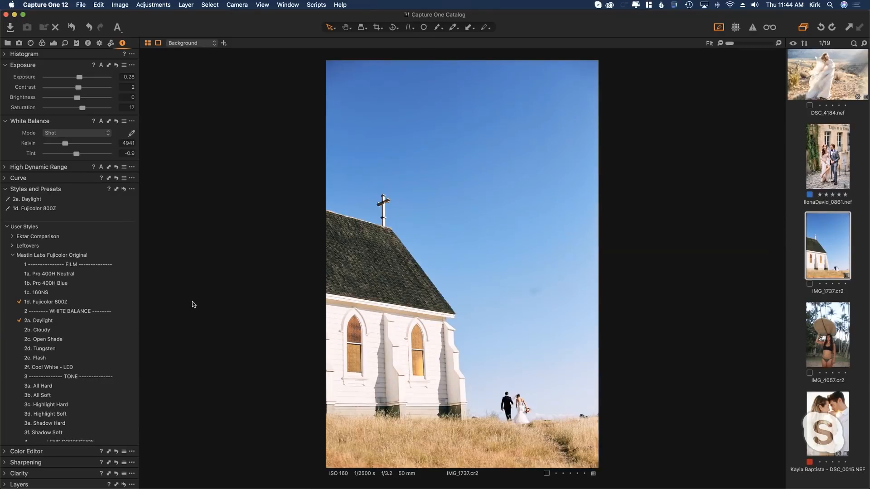
Straighten the tilted church photo using the horizon near the couple as the reference
left_click(394, 28)
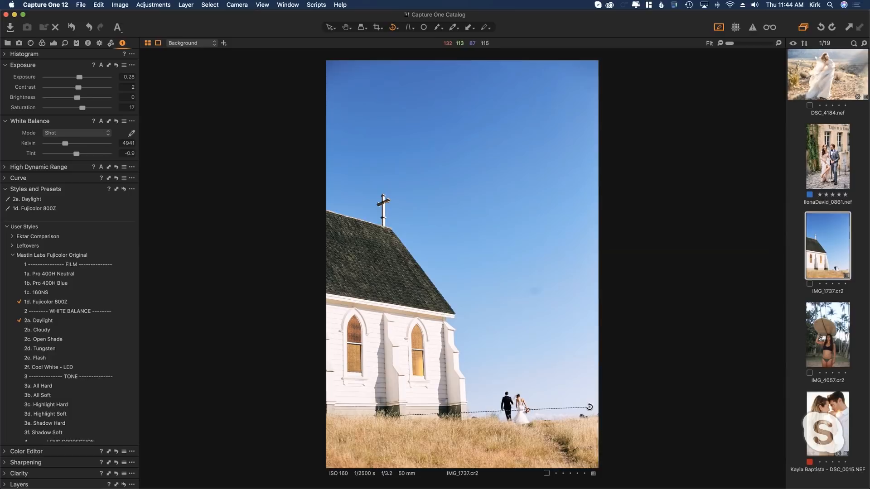
left_click_drag(585, 398, 575, 378)
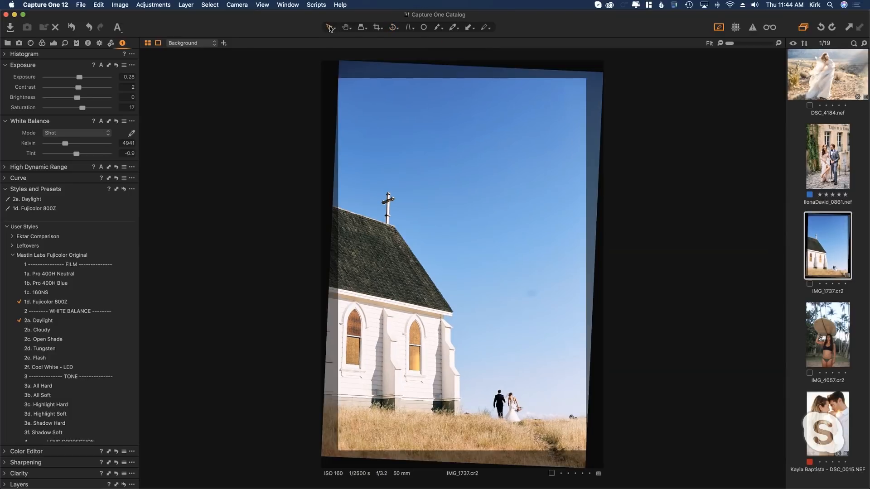
left_click(331, 27)
Remove the dark dust spot in the blue sky beside the church roof with the spot removal tool
left_click(424, 27)
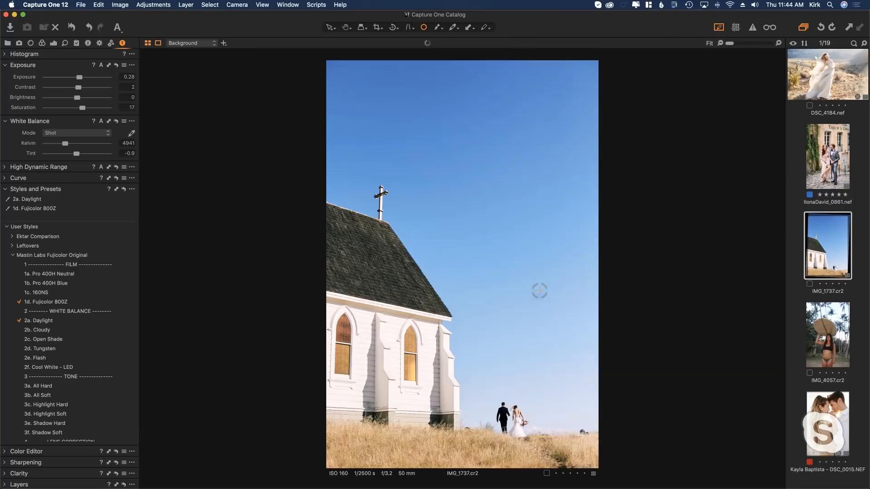
left_click(538, 294)
left_click(533, 297)
Open the Light & Airy Edit guide slide and set it as the compare image
scroll(790, 242, "up", 5)
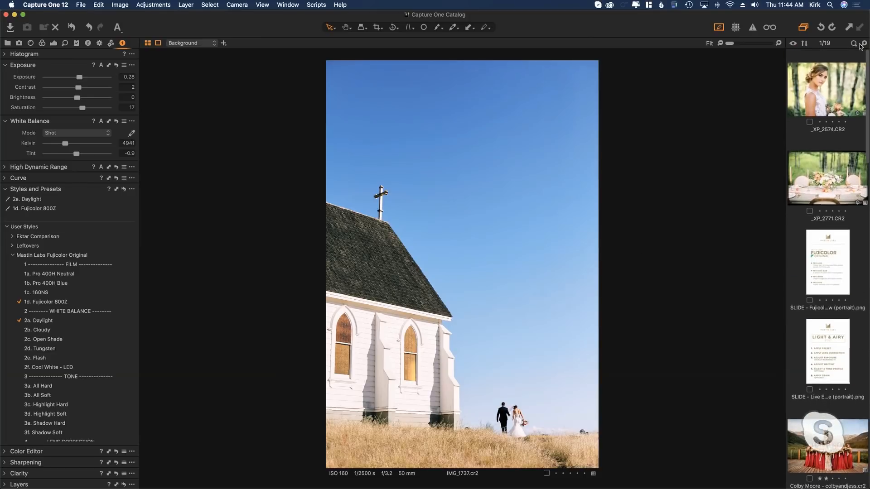
left_click(839, 174)
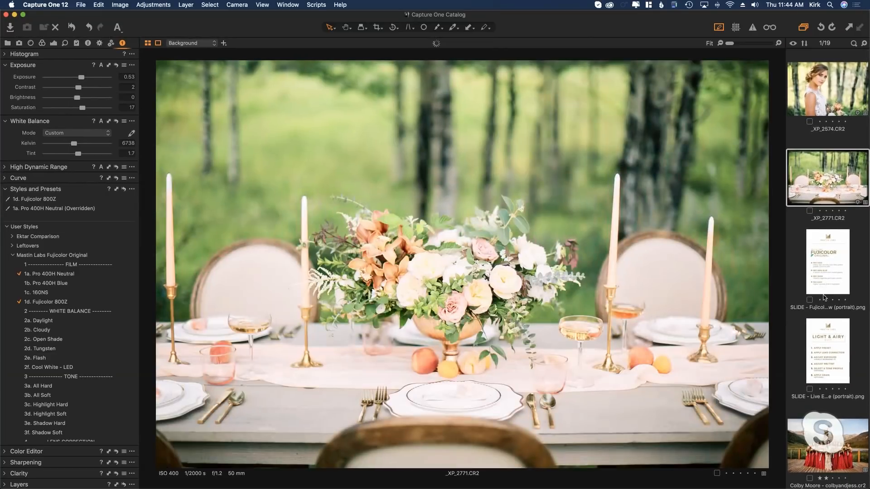
left_click(824, 350)
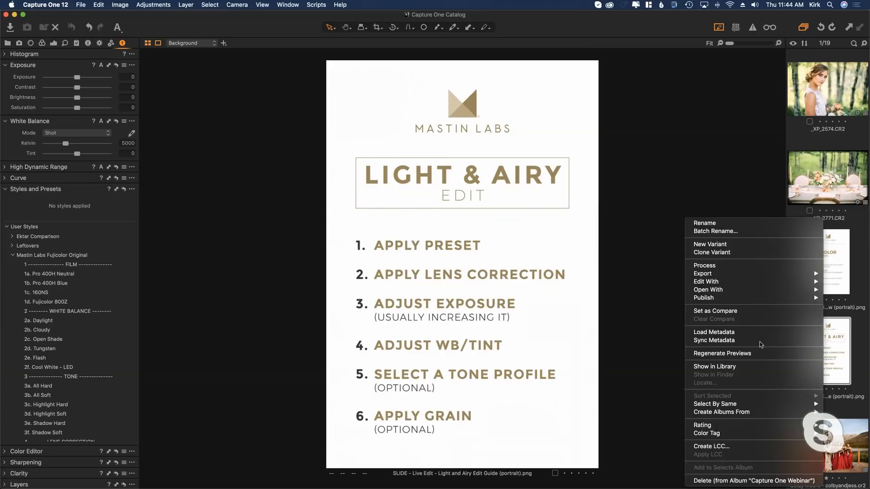
left_click(715, 311)
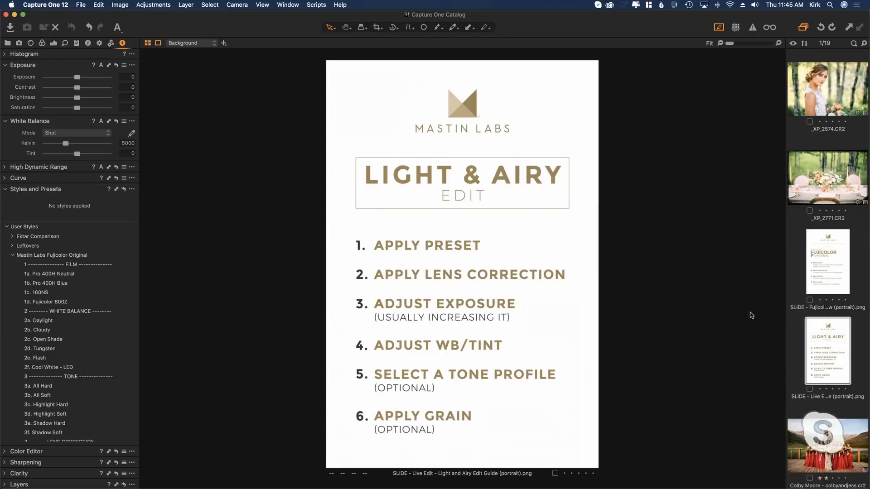
View the Fujicolor Original overview slide, the table setting and the forest bride portrait beside the pinned edit guide
key("Right")
left_click(831, 263)
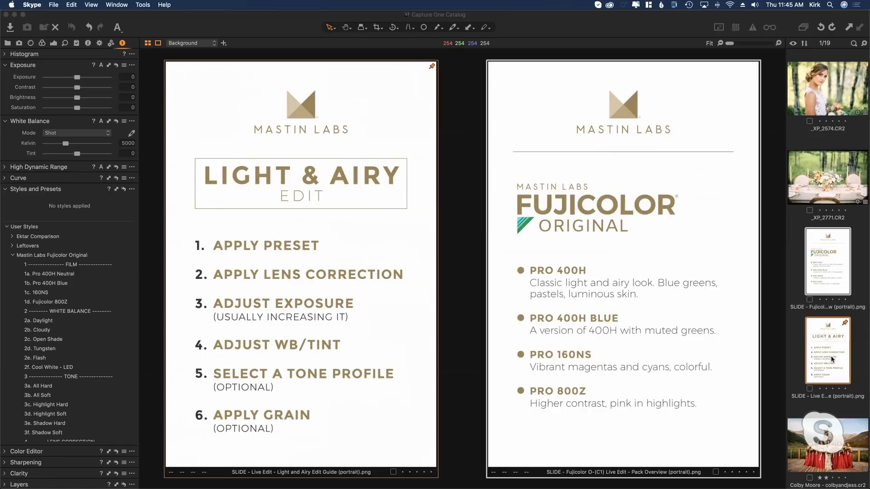
left_click(831, 269)
left_click(825, 189)
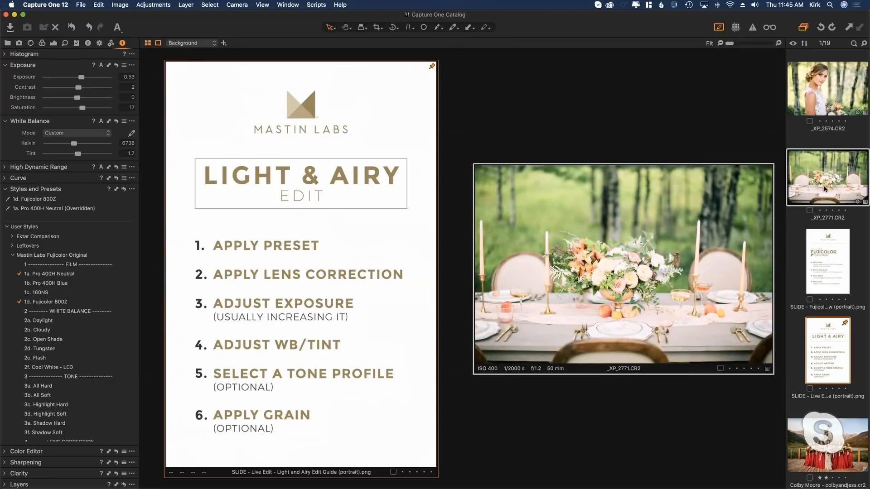
left_click(819, 112)
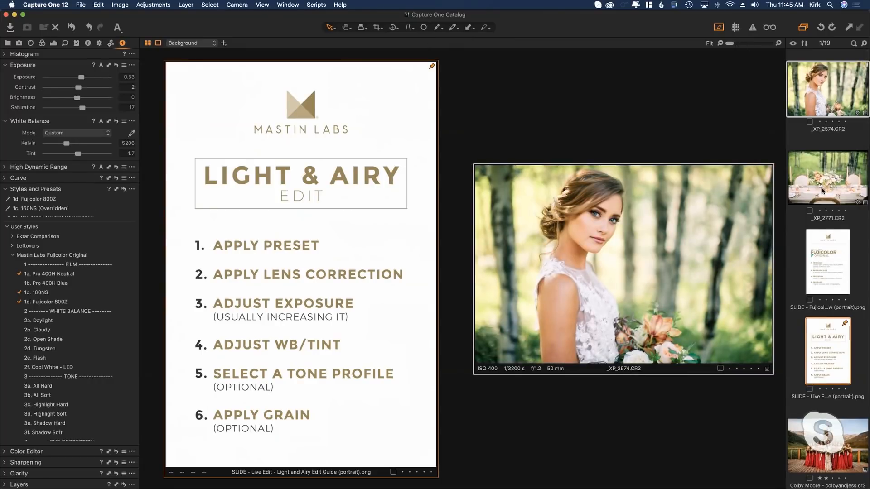
Look through the rest of the album's thumbnails and return to the edit guide slide
scroll(816, 218, "down", 2)
scroll(816, 218, "down", 10)
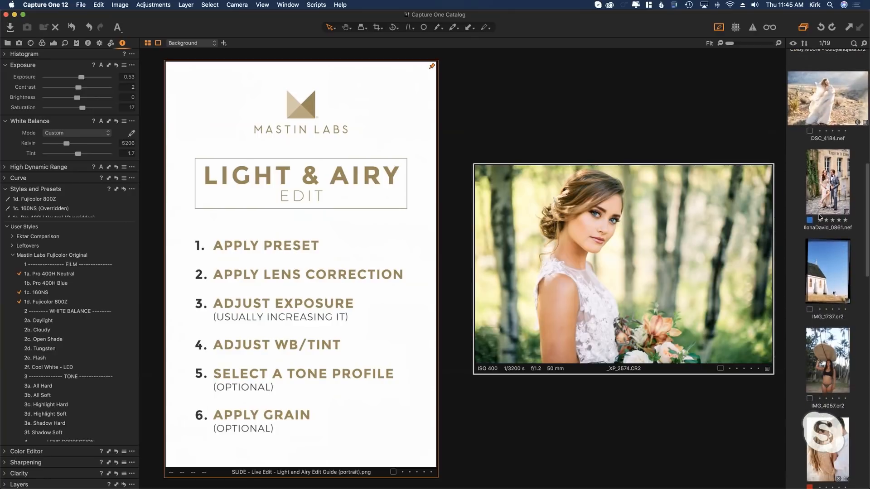
scroll(819, 217, "down", 10)
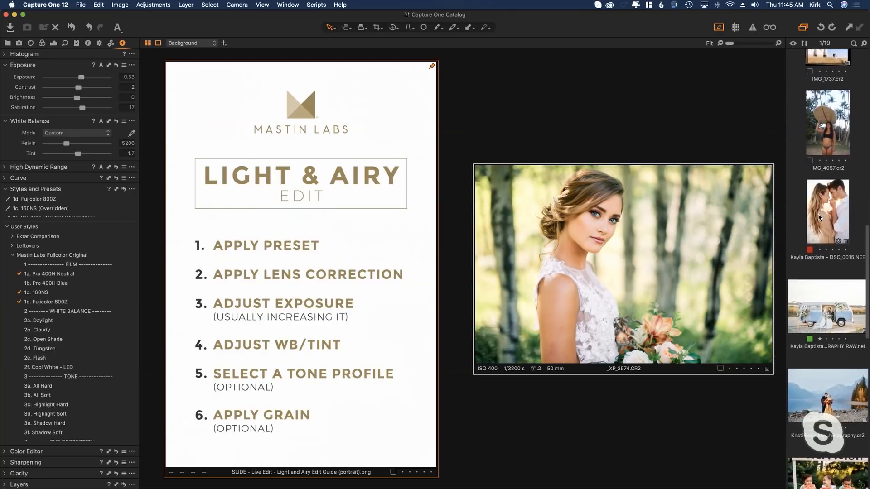
scroll(821, 217, "down", 8)
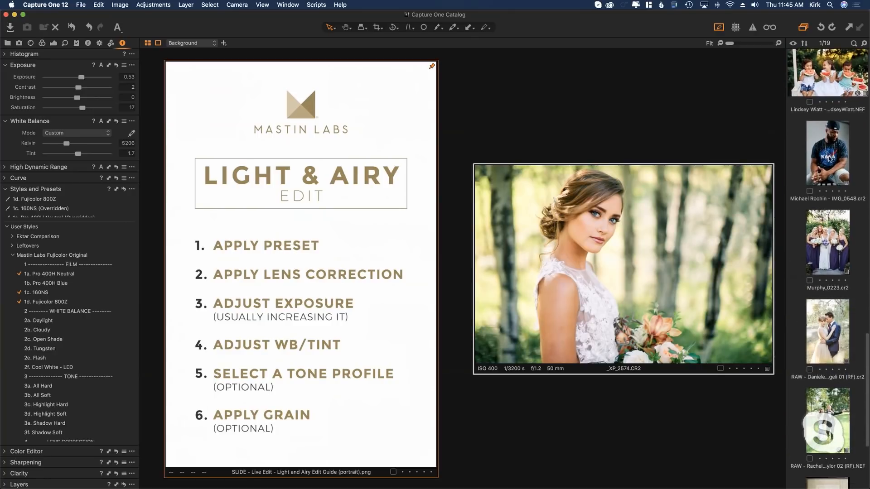
scroll(832, 227, "down", 5)
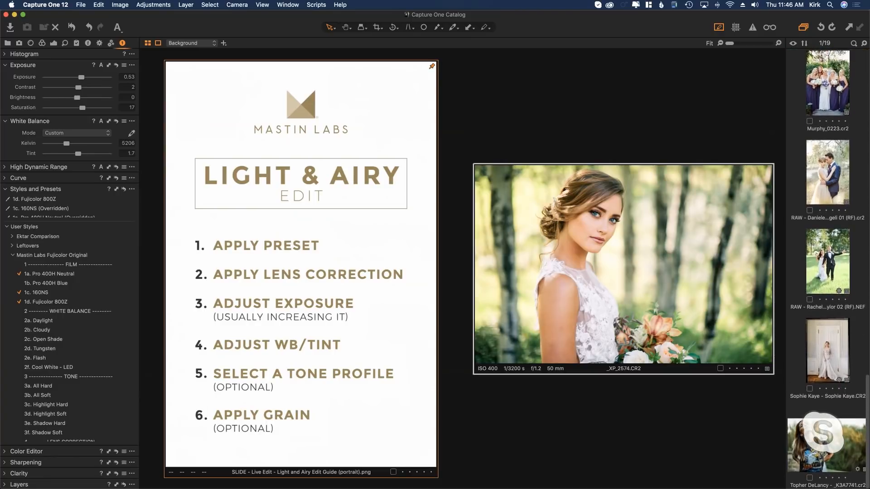
scroll(834, 263, "up", 5)
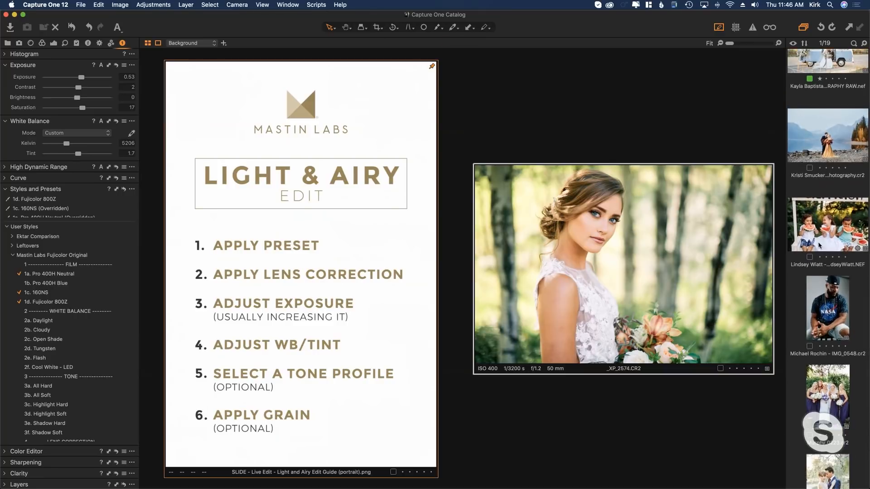
scroll(810, 245, "up", 5)
scroll(800, 238, "up", 5)
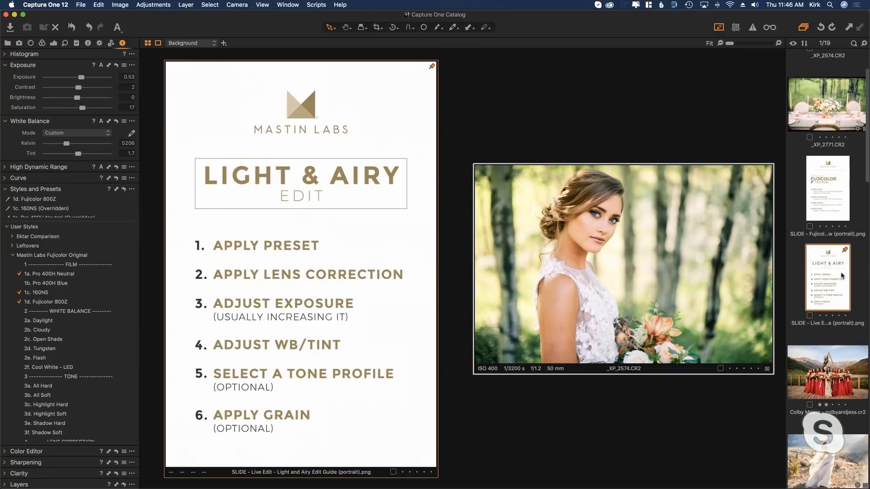
Clear the Light & Airy Edit guide slide as the compare image and show the forest bride portrait on its own
right_click(820, 272)
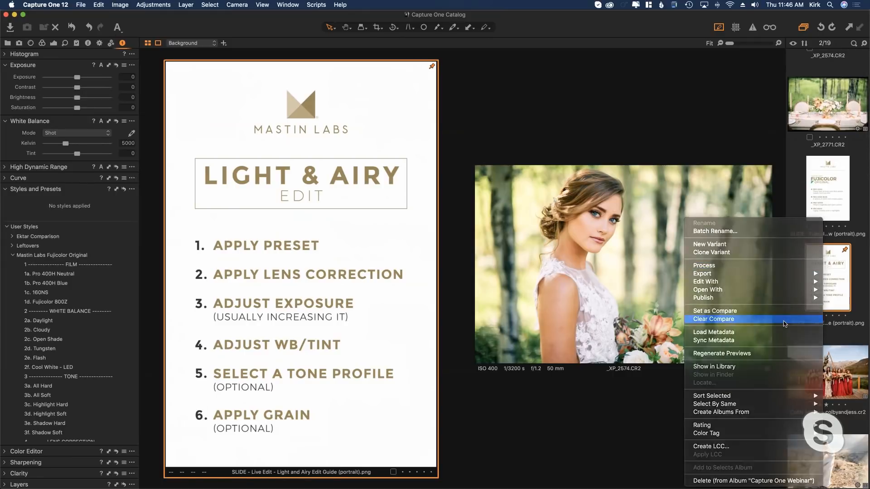
left_click(783, 320)
scroll(823, 149, "up", 2)
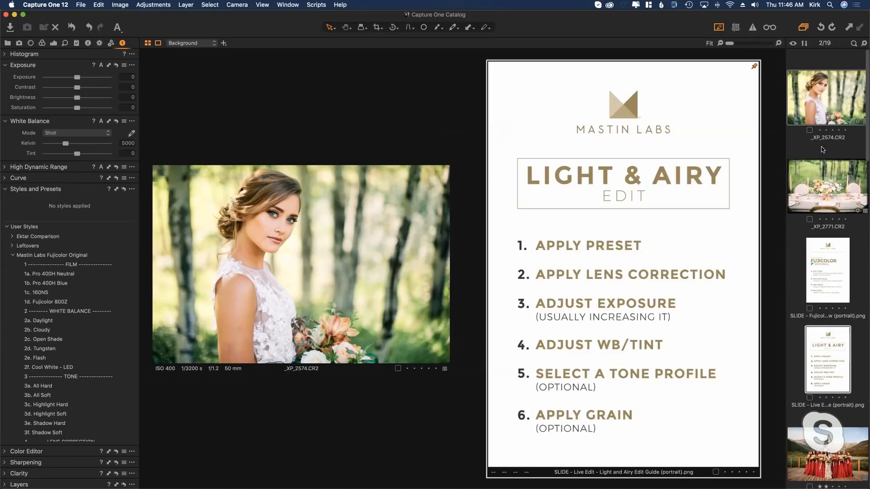
left_click(818, 93)
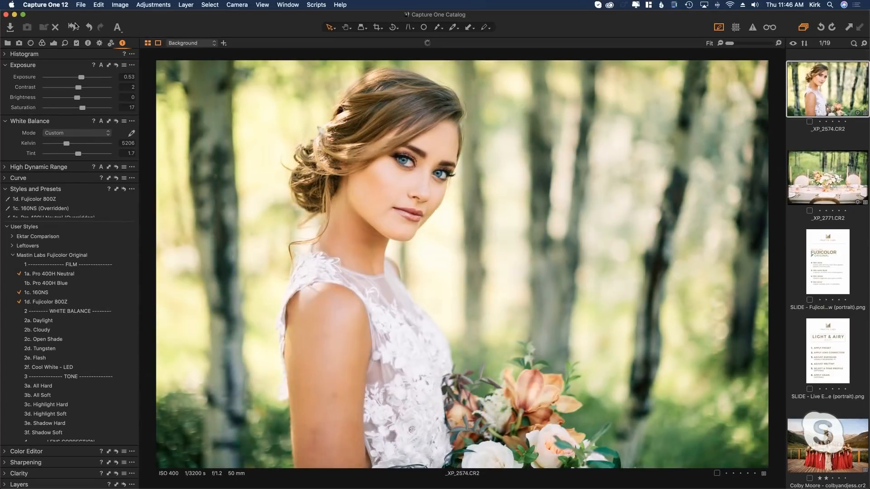
Remove the 1d. Fujicolor 800Z and 1c. 160NS styles from the bride portrait, keeping 1a. Pro 400H Neutral
left_click(73, 301)
left_click(73, 294)
scroll(198, 256, "up", 3)
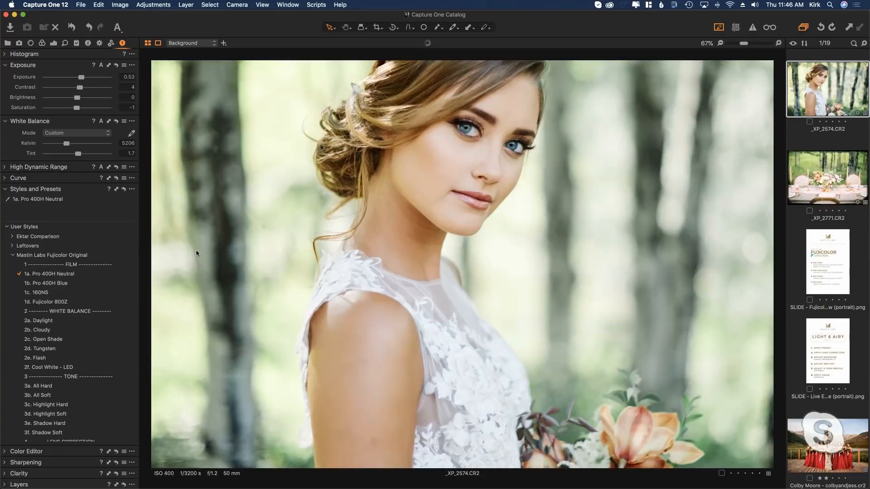
scroll(402, 251, "down", 2)
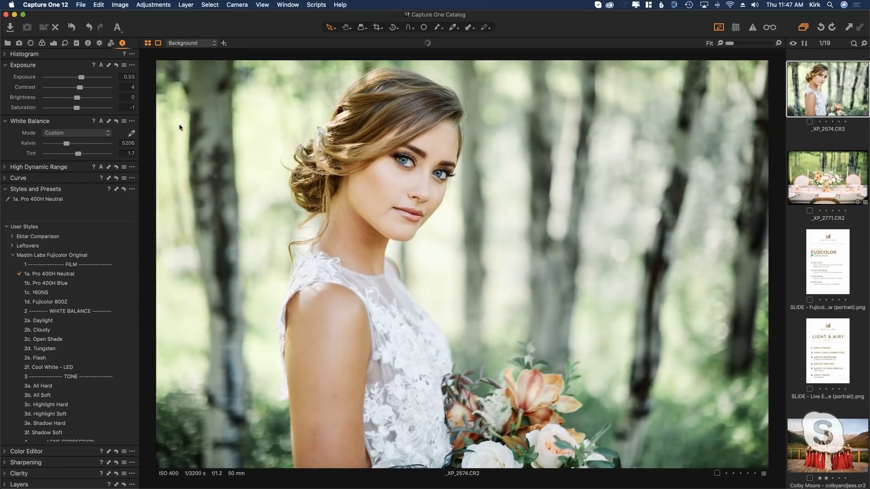
Set the bride portrait's white balance to 5548 Kelvin and its contrast to 6
left_click_drag(66, 143, 68, 143)
scroll(822, 197, "down", 3)
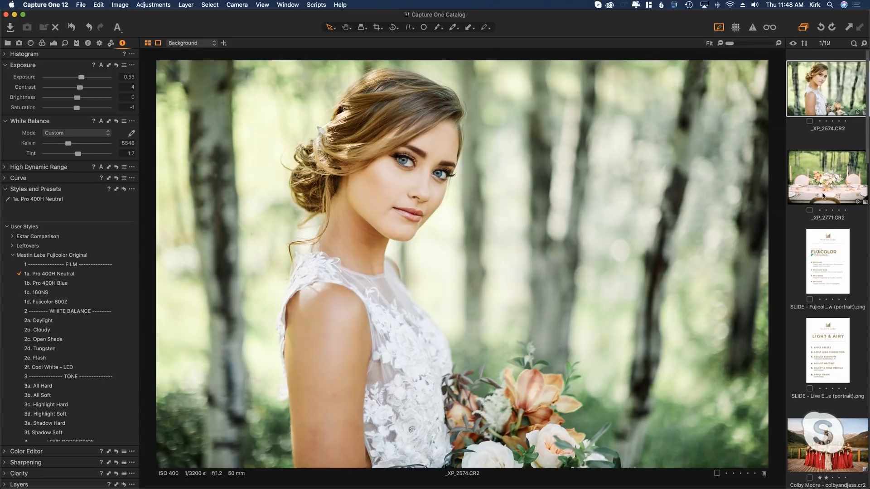
scroll(818, 197, "down", 7)
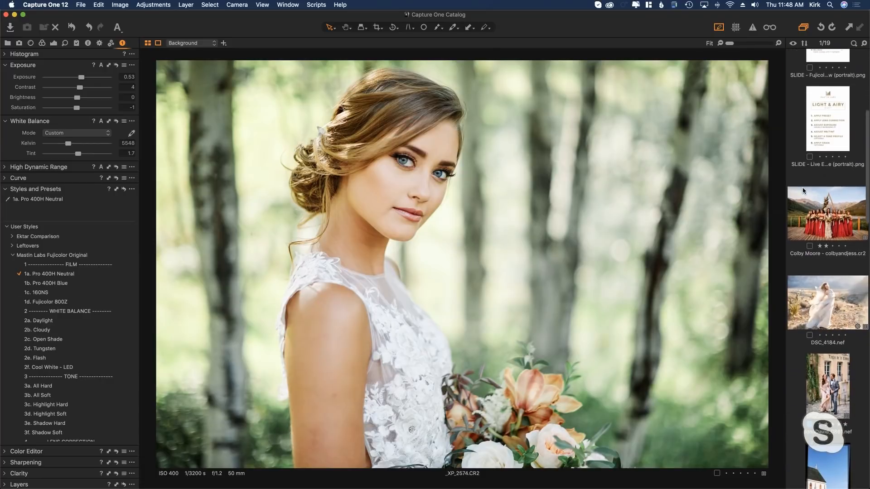
scroll(802, 188, "down", 8)
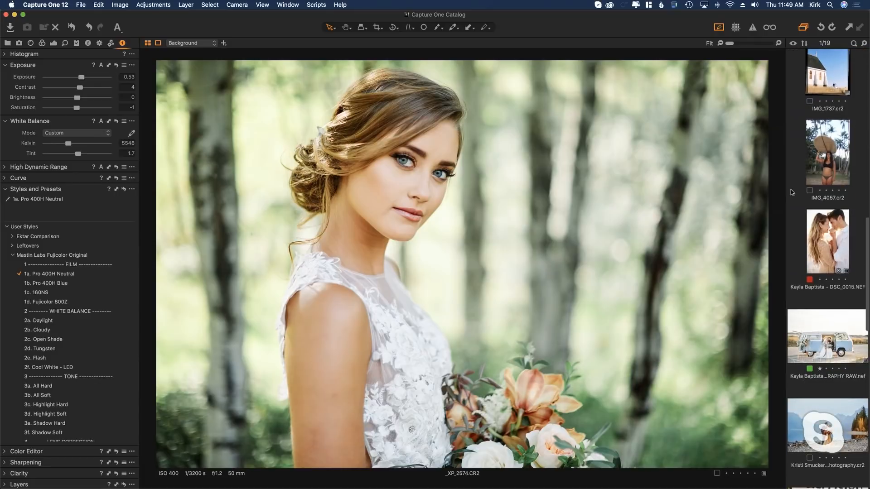
scroll(796, 194, "down", 15)
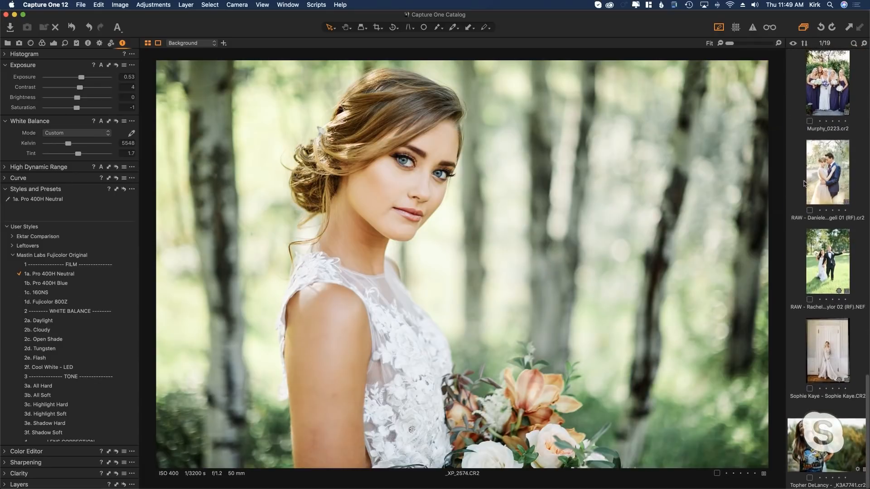
scroll(804, 183, "up", 20)
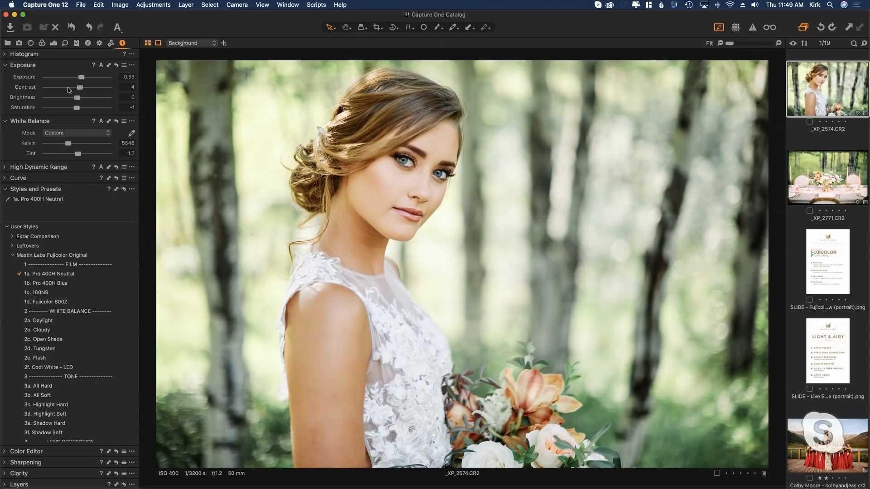
mouse_move(80, 88)
left_mouse_down()
mouse_move(72, 88)
mouse_move(83, 88)
left_mouse_up()
View the bridesmaids group photo with the red dresses and mountain backdrop
scroll(807, 242, "down", 5)
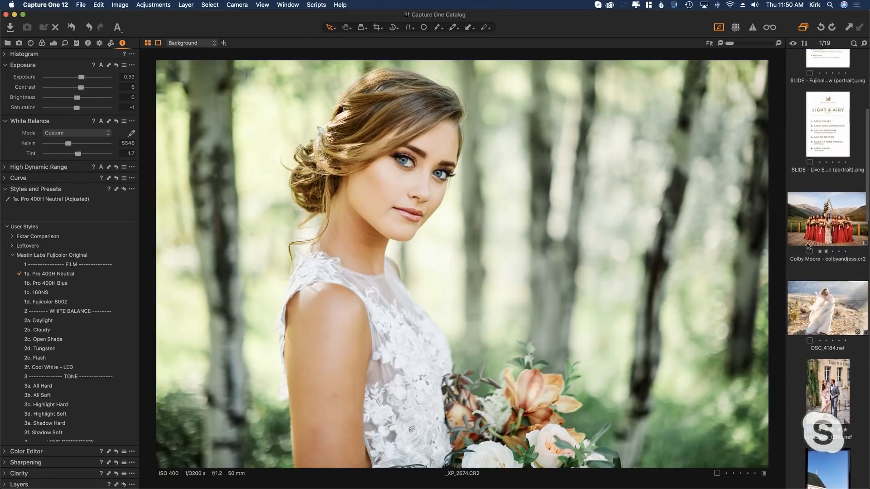
left_click(816, 114)
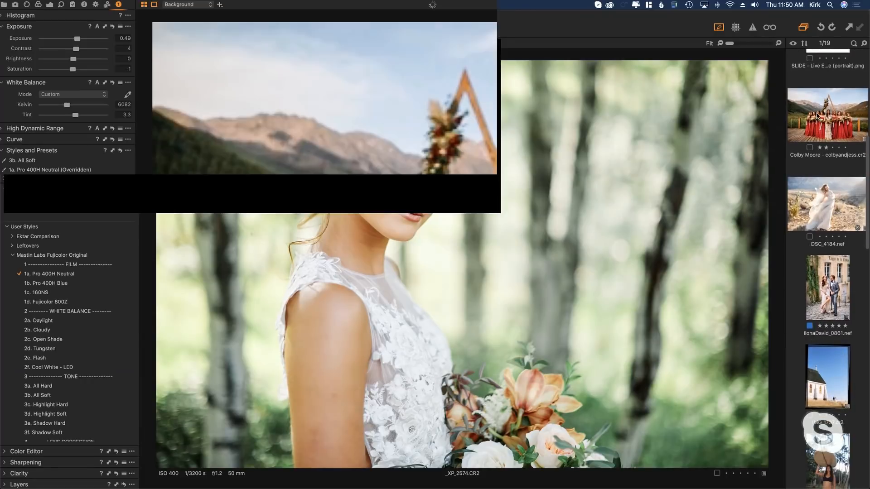
scroll(826, 312, "down", 4)
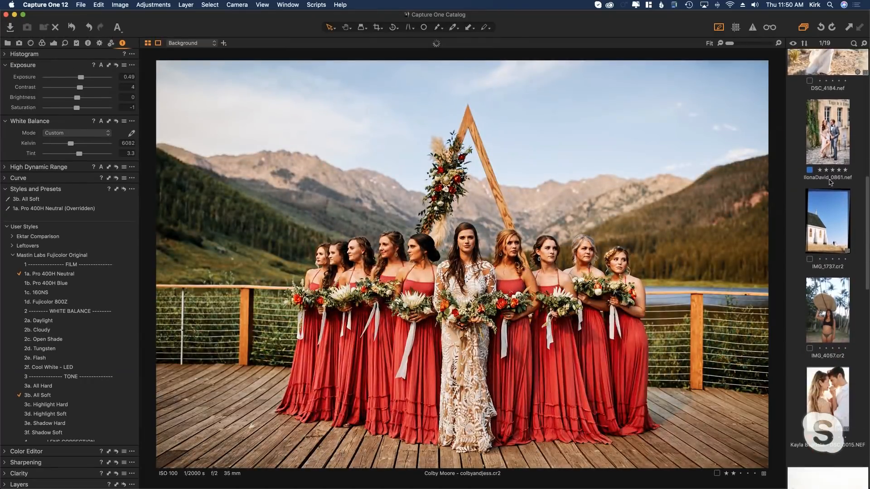
Edit the surfboard portrait with 1a. Pro 400H Neutral, exposure 0.68, white balance 5515 Kelvin and the 3b. All Soft tone
left_click(827, 312)
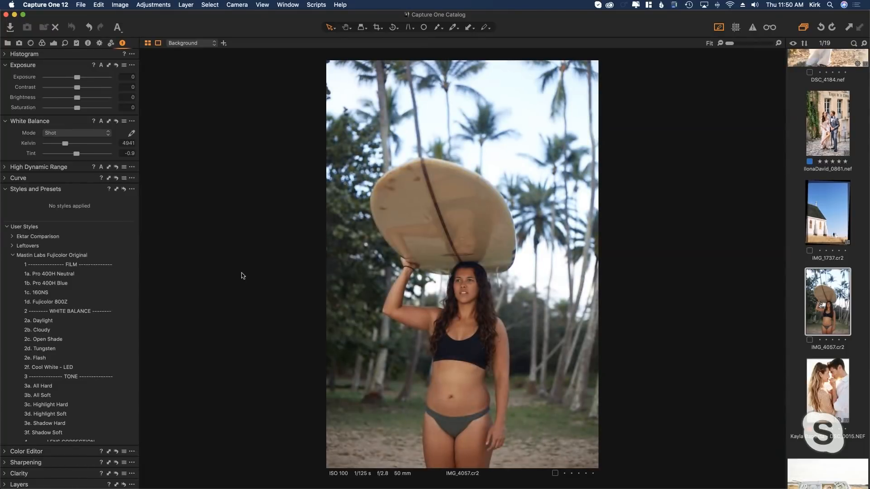
left_click(110, 274)
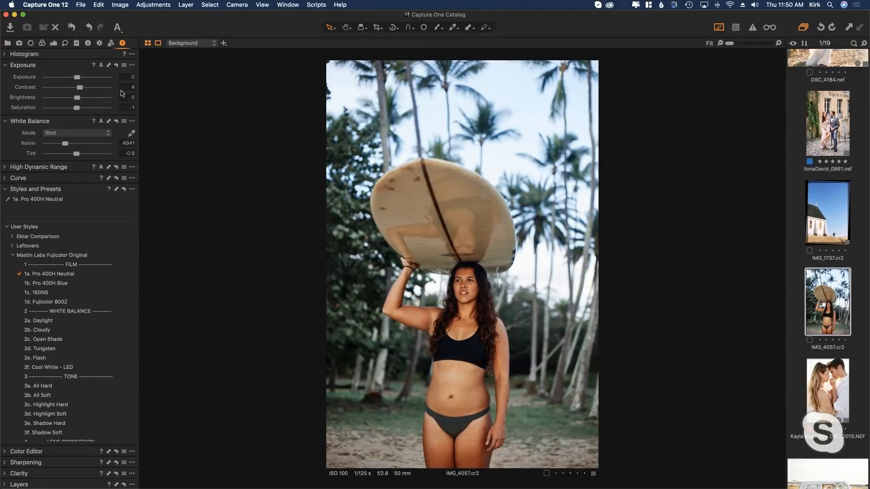
left_click_drag(77, 78, 82, 79)
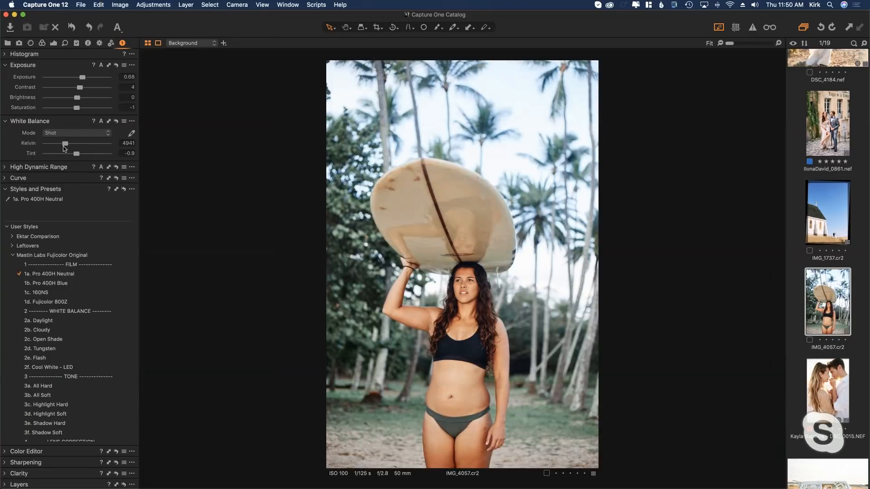
left_click_drag(65, 144, 67, 144)
left_click(115, 396)
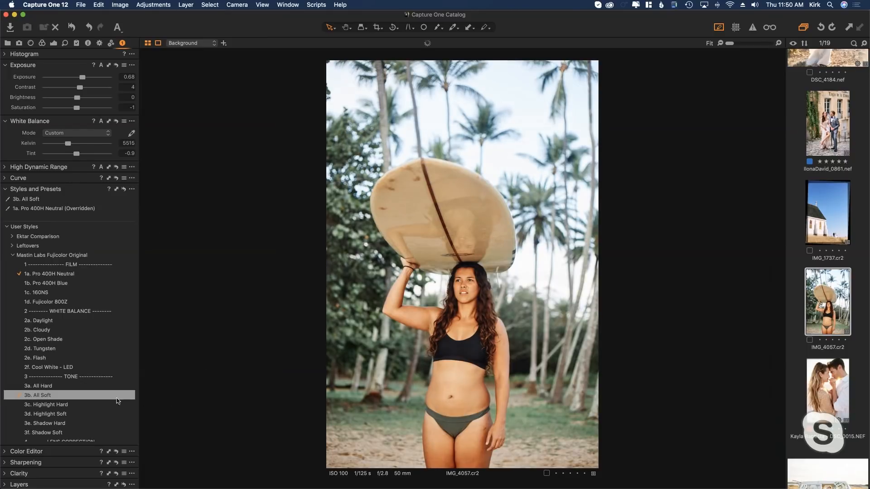
View the backlit beach couple, the couple embracing beneath the olive branches and the lakeside couple
scroll(827, 371, "down", 3)
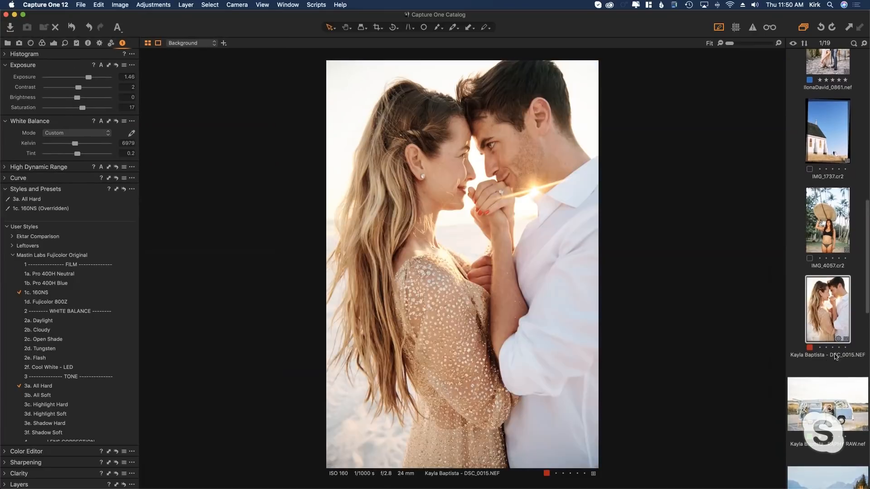
scroll(823, 365, "down", 5)
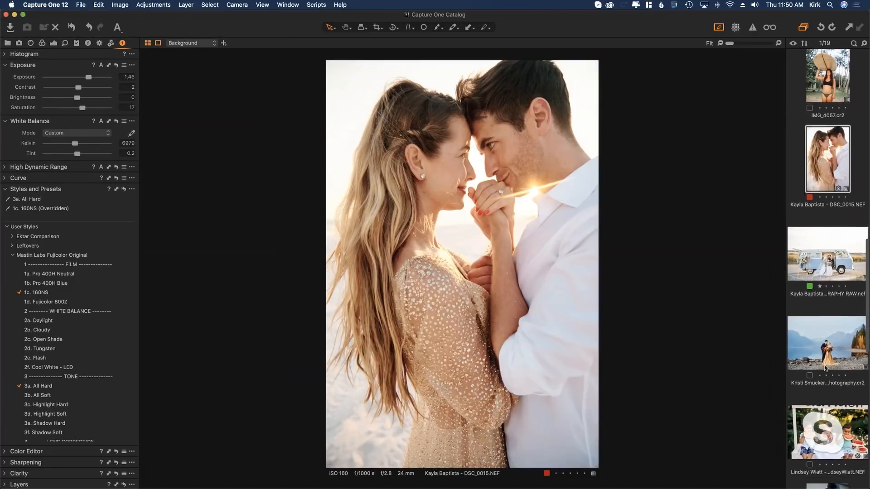
scroll(826, 366, "down", 10)
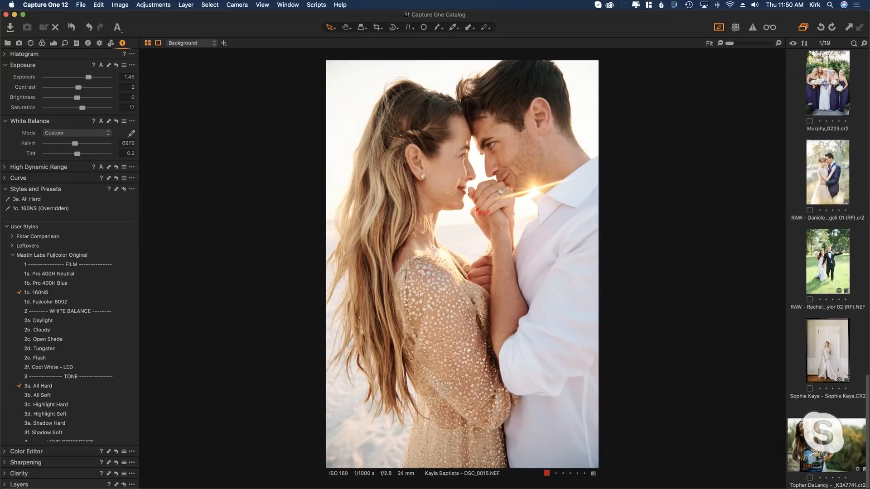
scroll(813, 325, "up", 2)
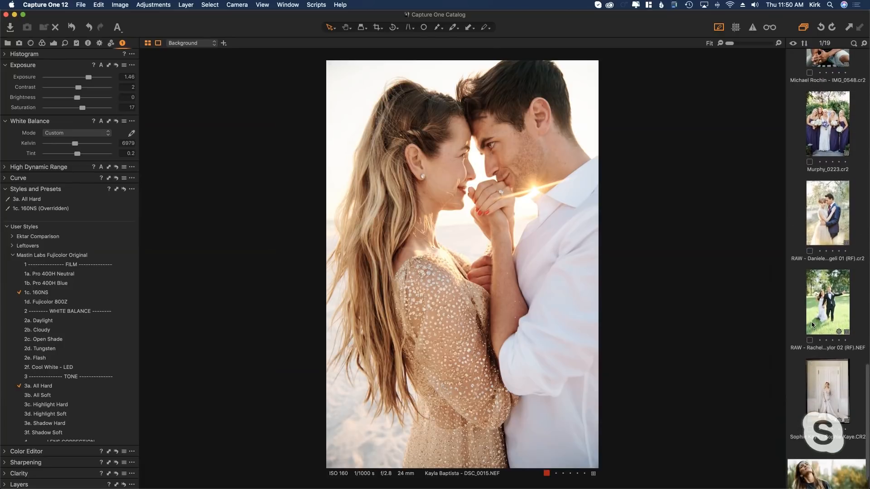
scroll(815, 312, "up", 2)
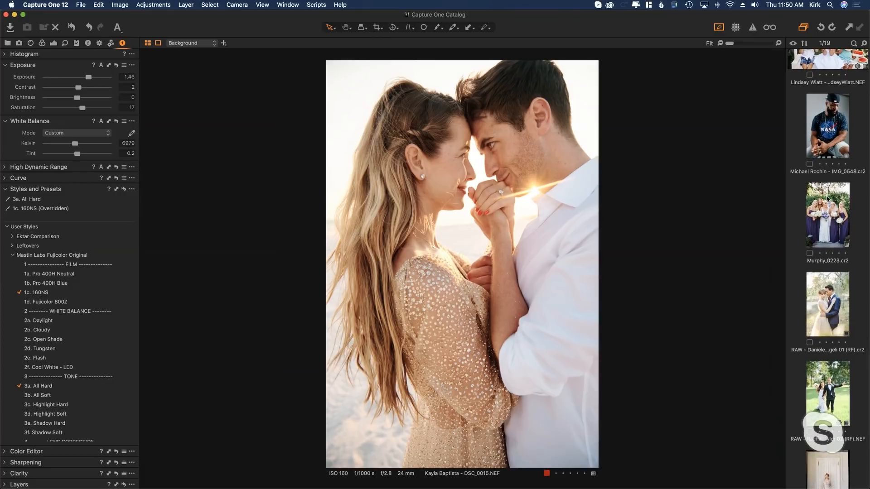
left_click(839, 319)
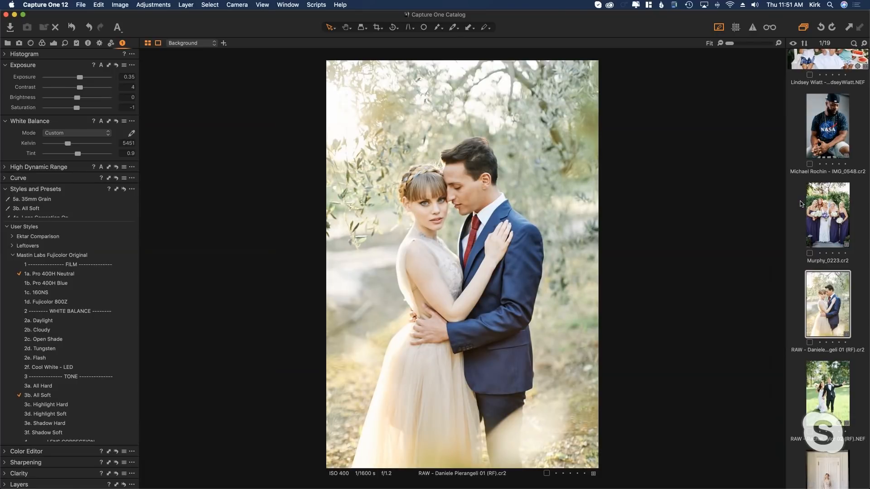
scroll(800, 204, "up", 8)
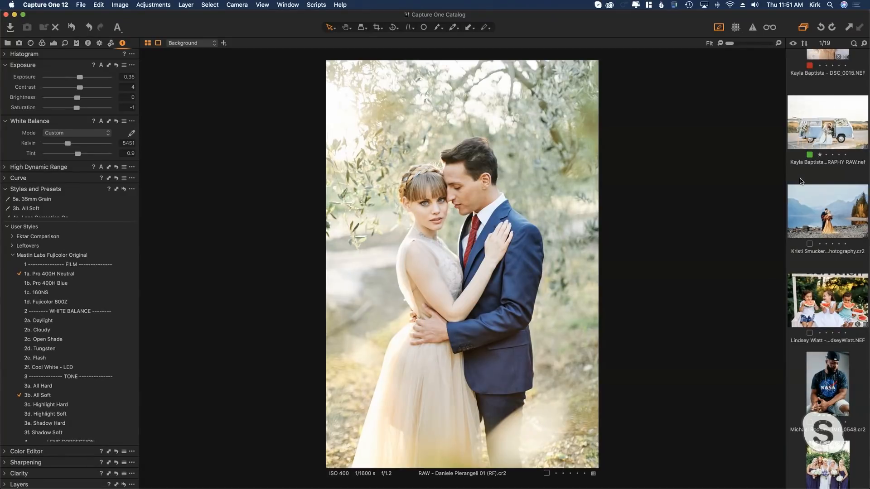
left_click(813, 211)
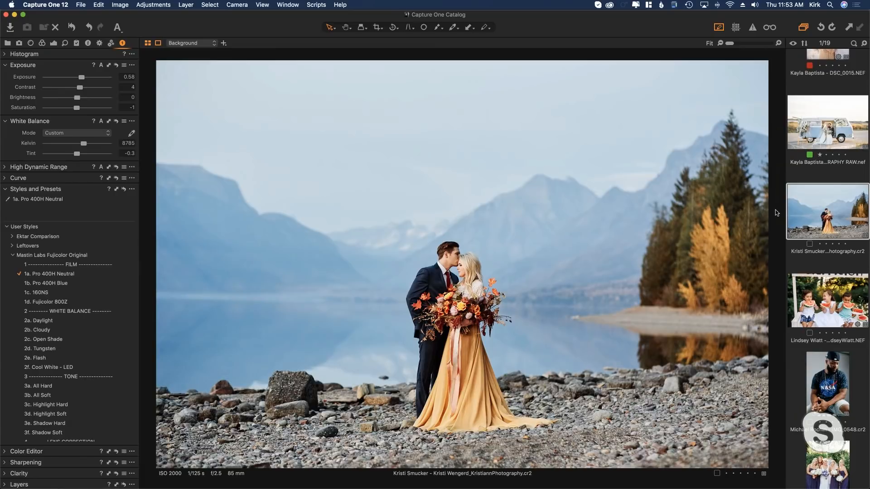
Open the photo of the children eating watermelon and look through the album's thumbnails
left_click(819, 302)
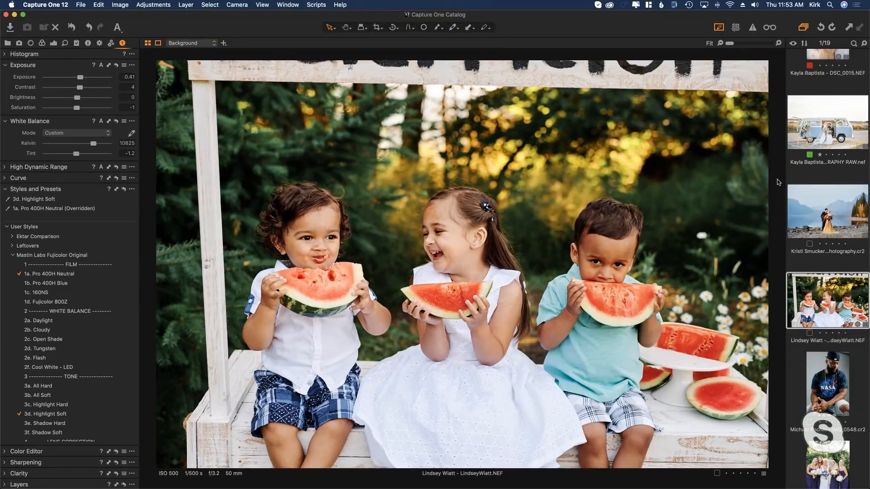
scroll(797, 176, "down", 3)
scroll(809, 173, "down", 5)
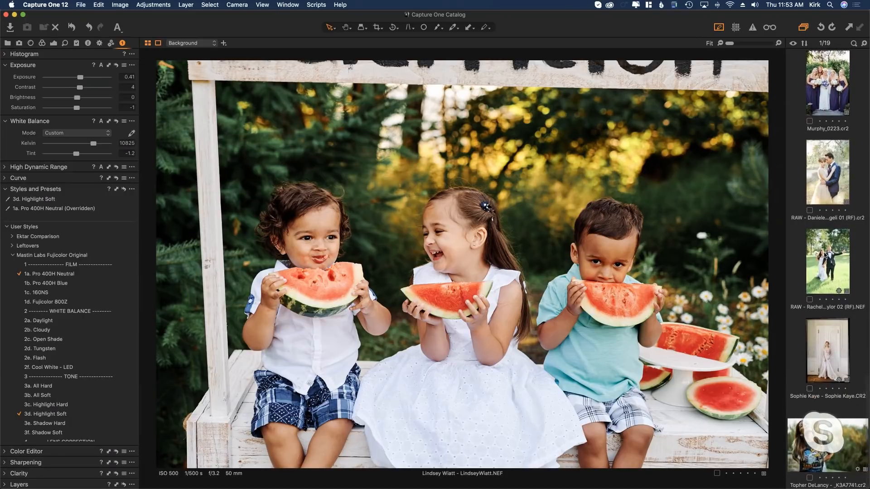
scroll(824, 259, "up", 8)
scroll(823, 256, "down", 15)
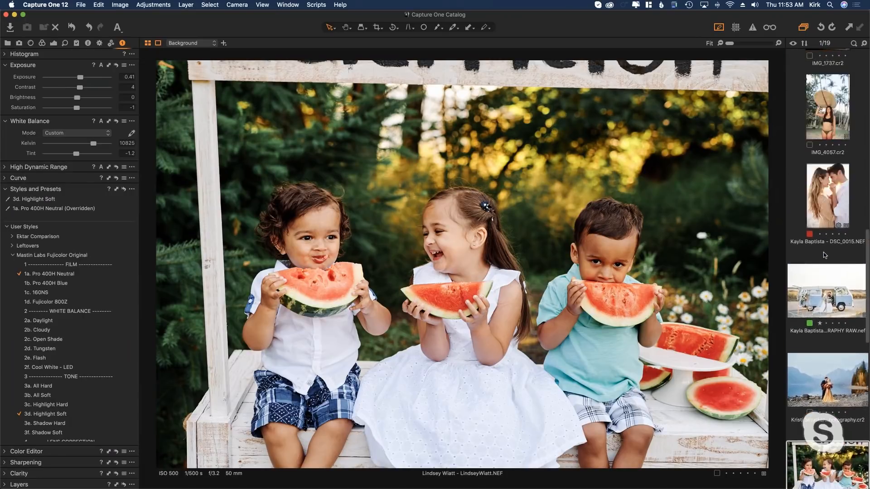
scroll(824, 253, "up", 6)
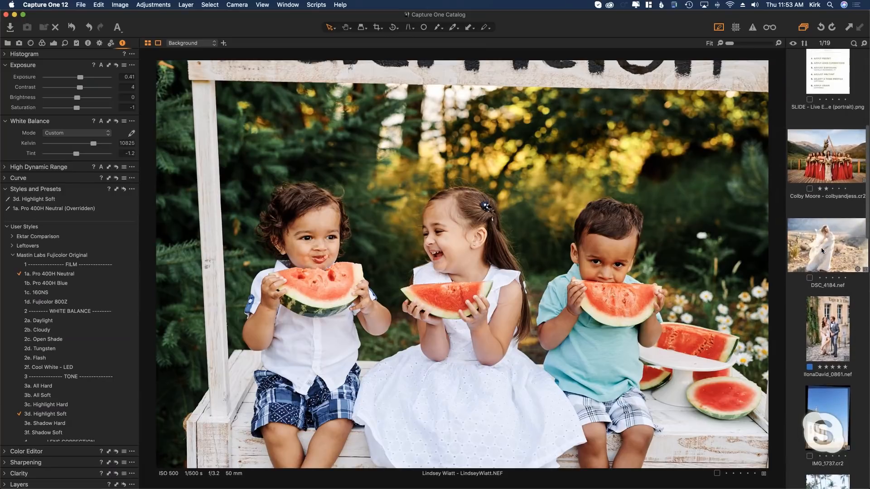
scroll(822, 252, "up", 4)
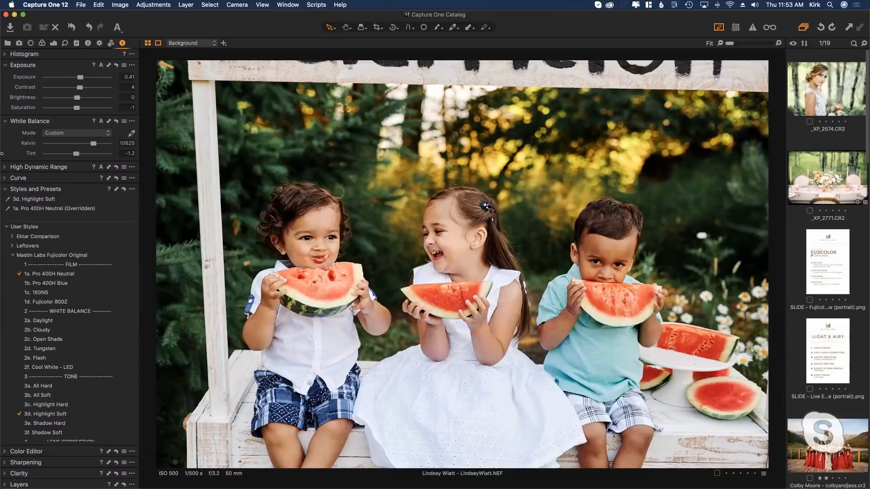
Set the watermelon photo's exposure to 0.59 and apply the 4a. Lens Correction On style
left_click_drag(81, 77, 83, 83)
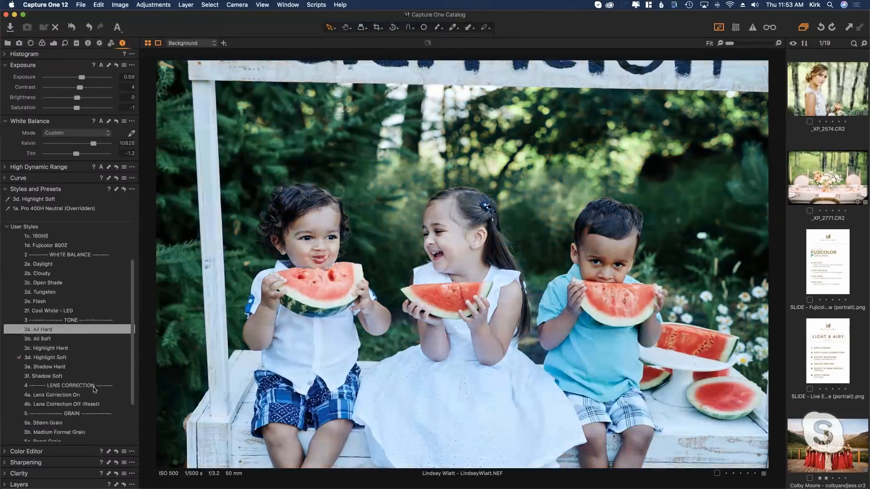
scroll(102, 383, "down", 5)
left_click(114, 342)
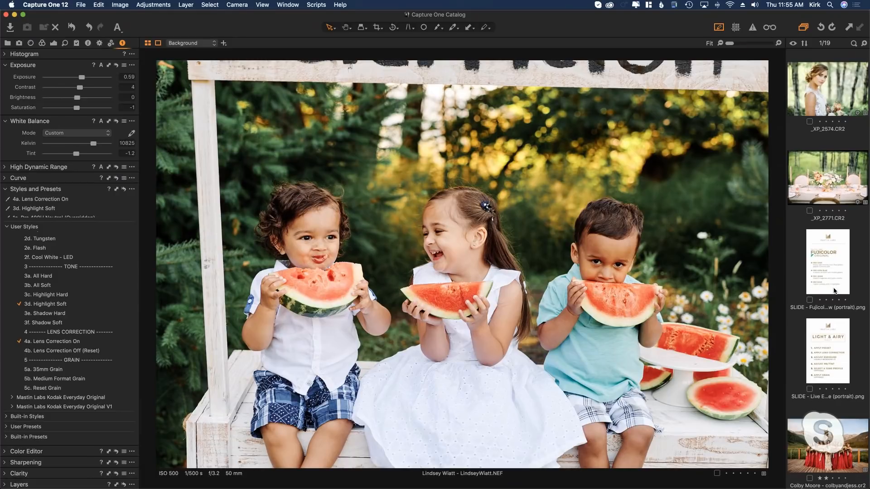
Expand the histogram, turn on the exposure warning and check the bride portrait and the table setting for clipped highlights
left_click(5, 55)
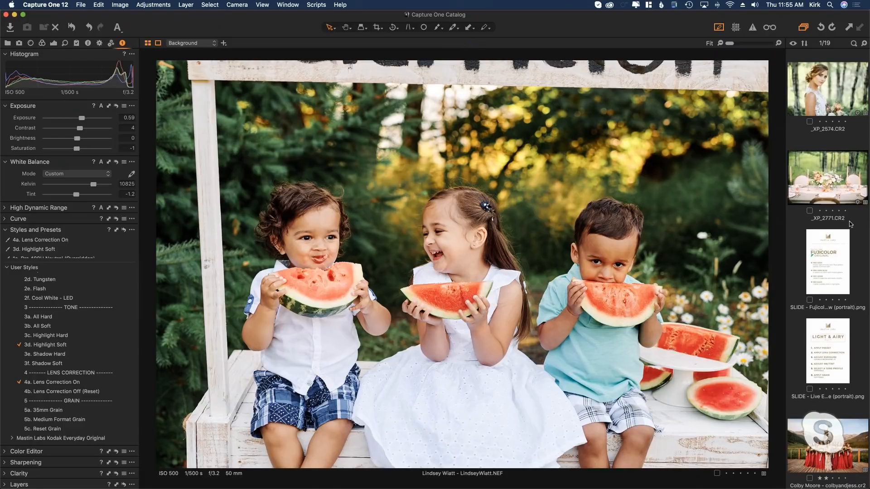
left_click(821, 93)
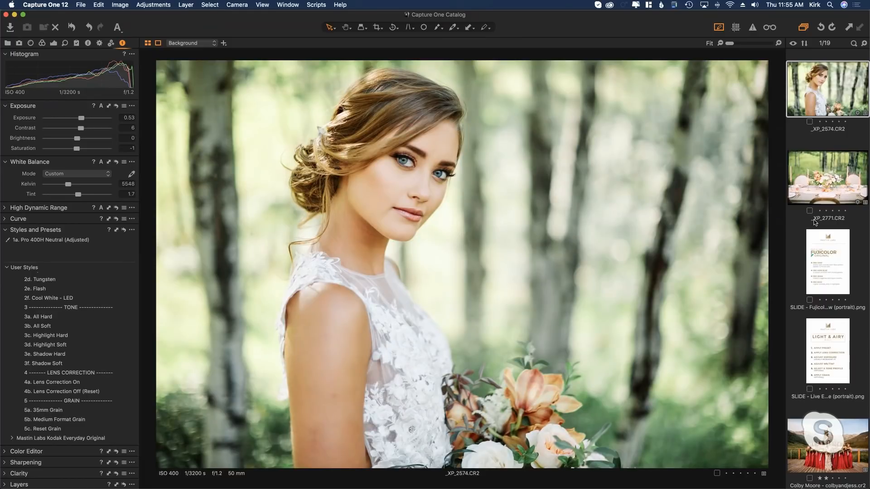
left_click(754, 29)
left_click(817, 182)
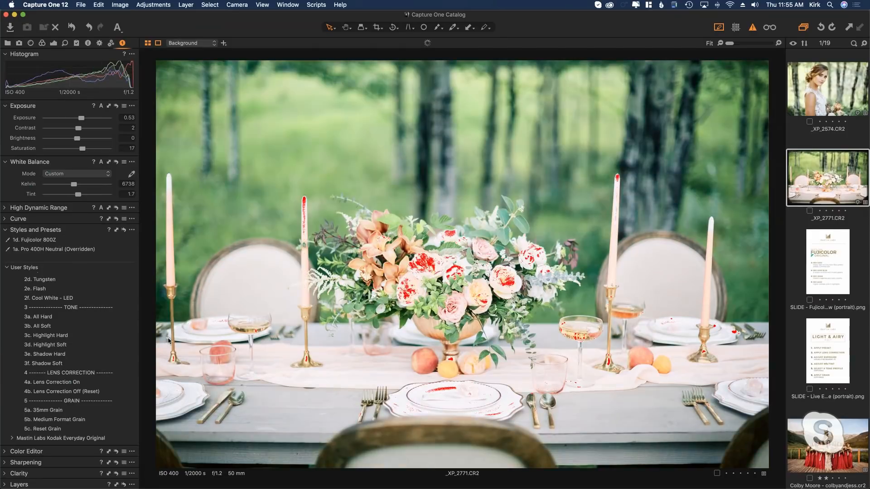
Apply the 3b. All Soft and 1a. Pro 400H Neutral styles to the table setting photo and raise its exposure to 1.48
left_click(109, 326)
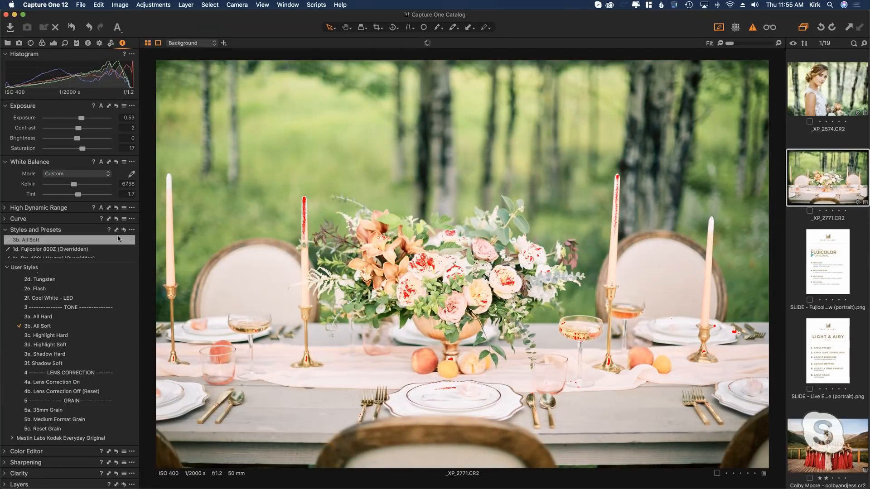
scroll(126, 296, "up", 4)
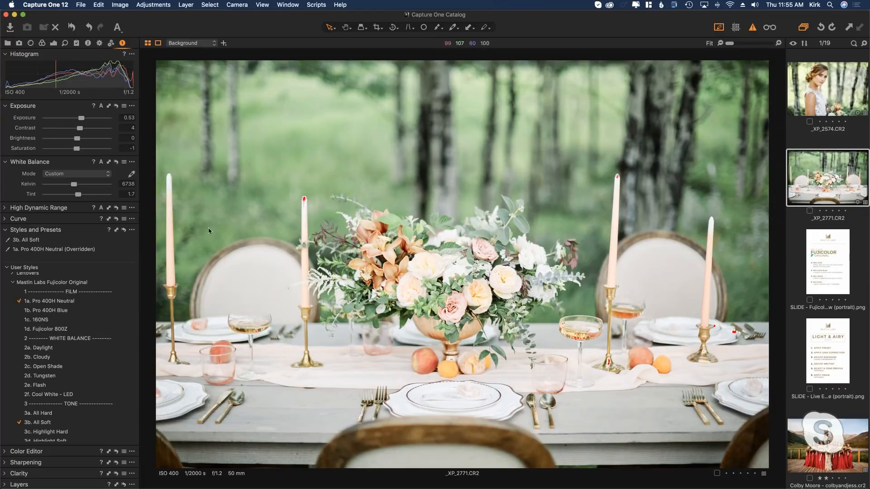
left_click_drag(82, 118, 83, 119)
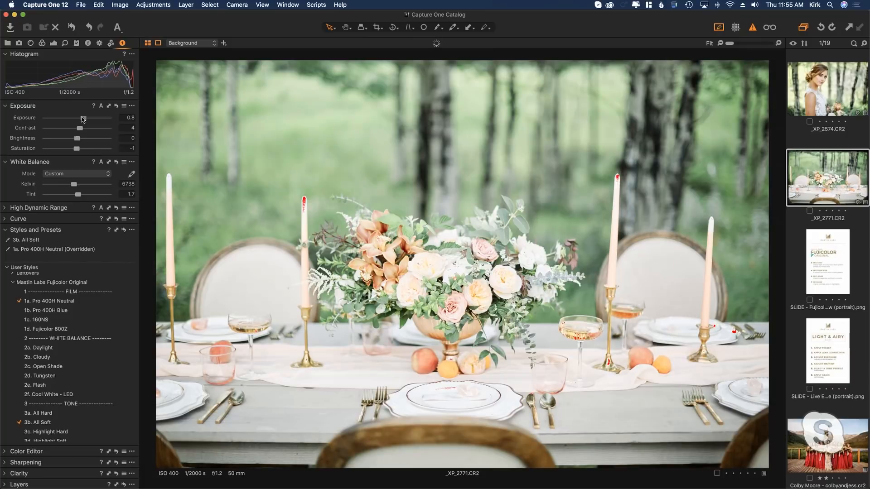
left_click_drag(83, 118, 89, 118)
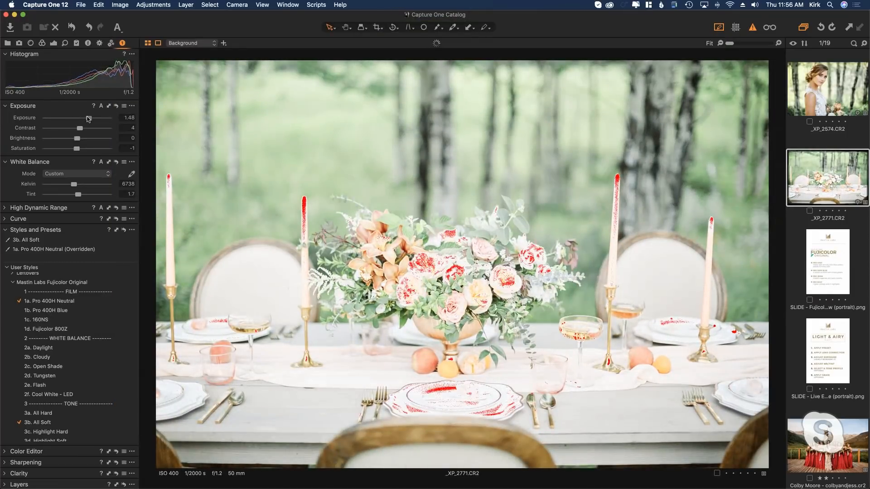
Compare the table setting with the exposure warning off and on, set its exposure to 0.85 and turn the warning off
left_click(752, 28)
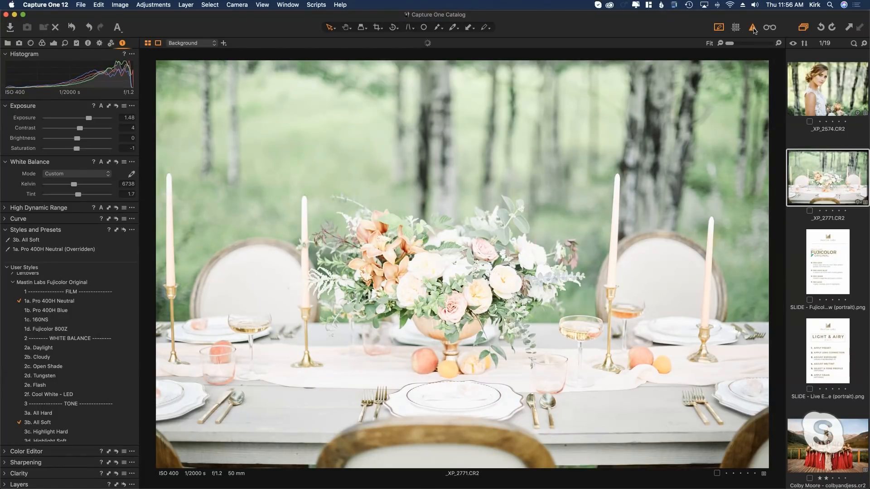
left_click(753, 28)
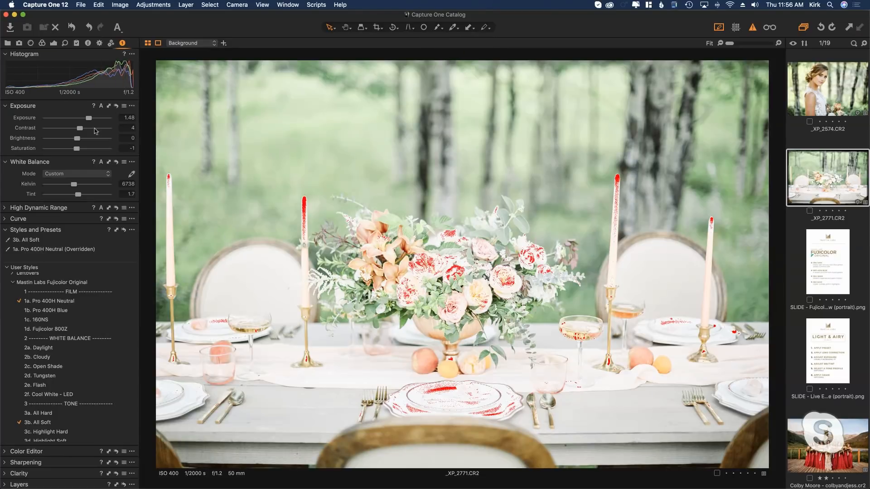
left_click_drag(89, 119, 85, 119)
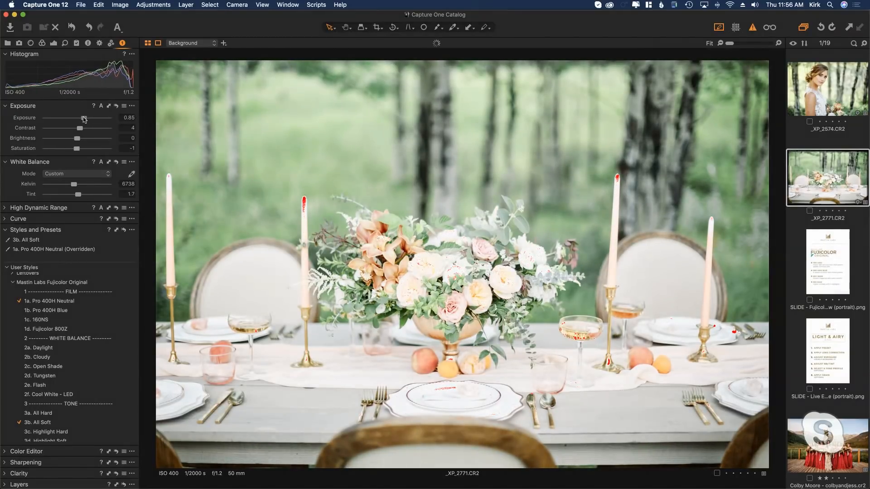
left_click(749, 29)
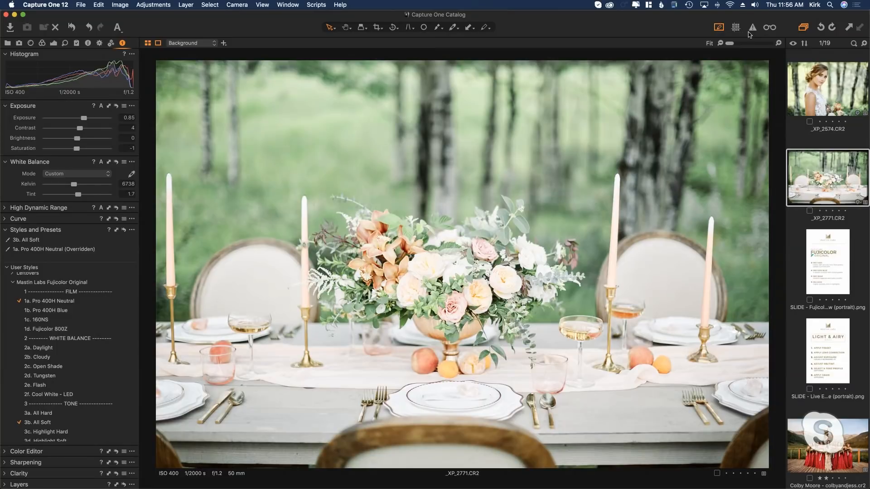
Open the photo of the couple embracing beneath the olive branches and turn on the exposure warning
scroll(827, 336, "down", 5)
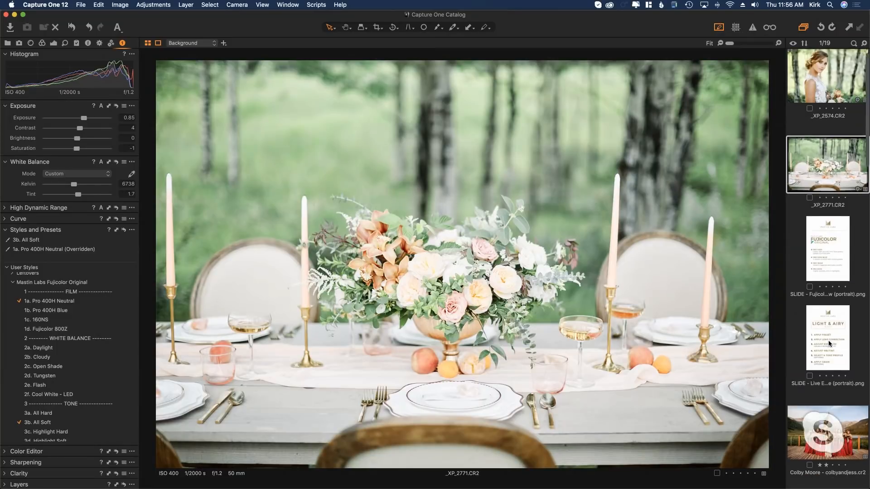
scroll(827, 336, "down", 3)
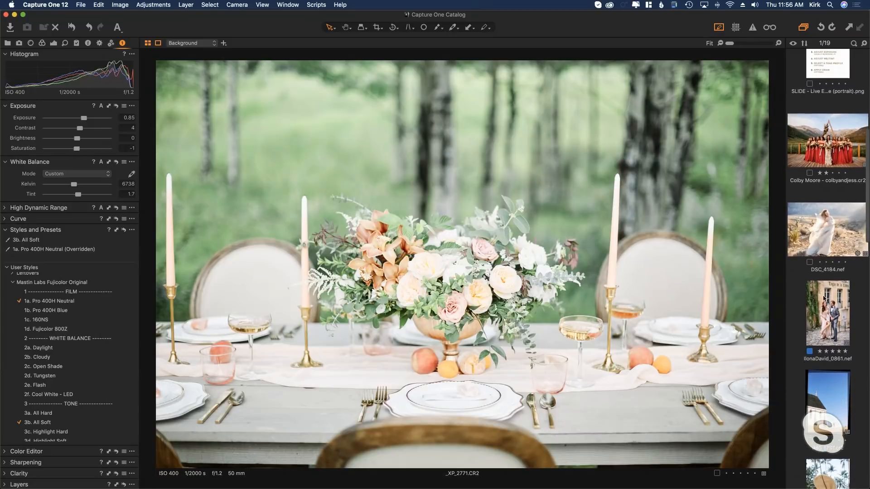
scroll(824, 308, "down", 10)
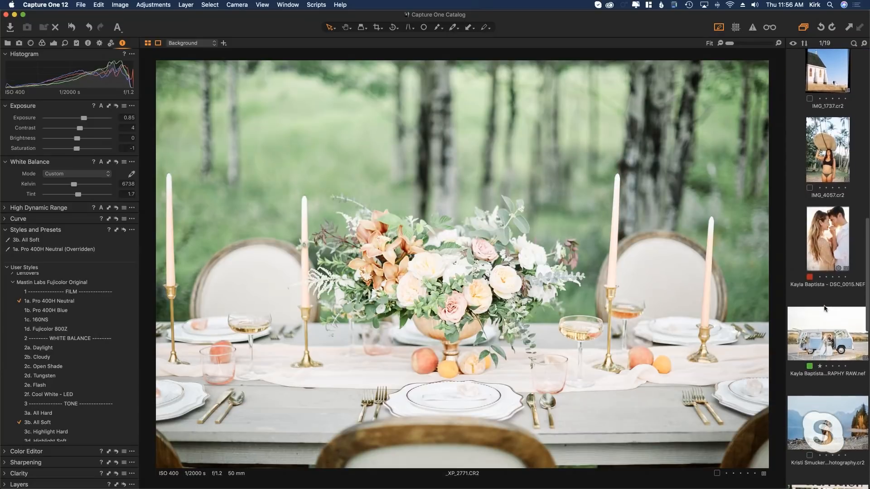
scroll(825, 309, "down", 1)
scroll(835, 352, "down", 4)
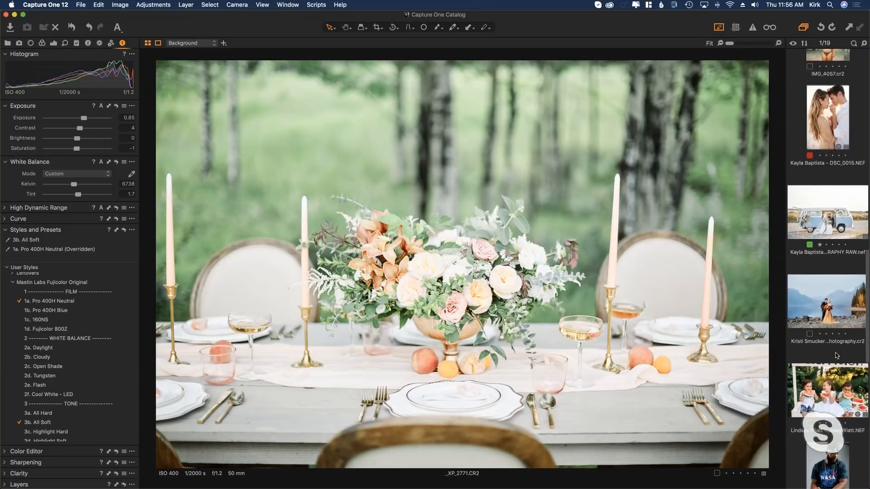
scroll(832, 353, "down", 3)
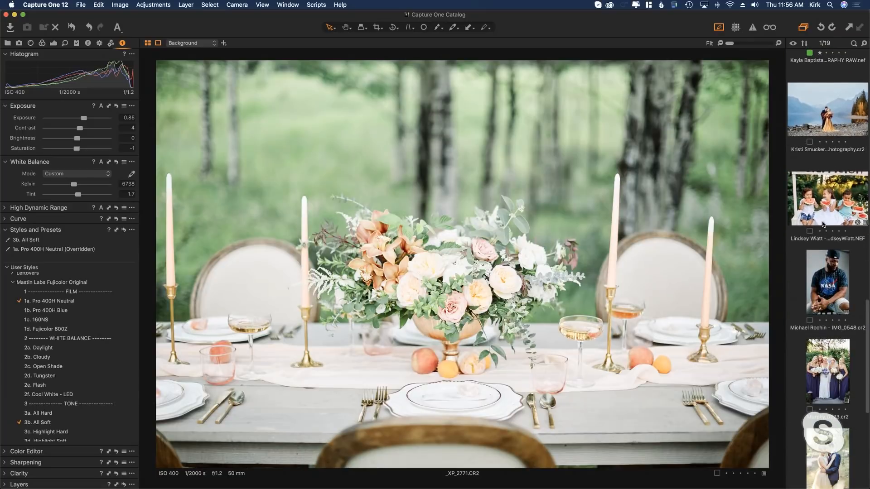
scroll(823, 224, "down", 2)
scroll(844, 337, "down", 3)
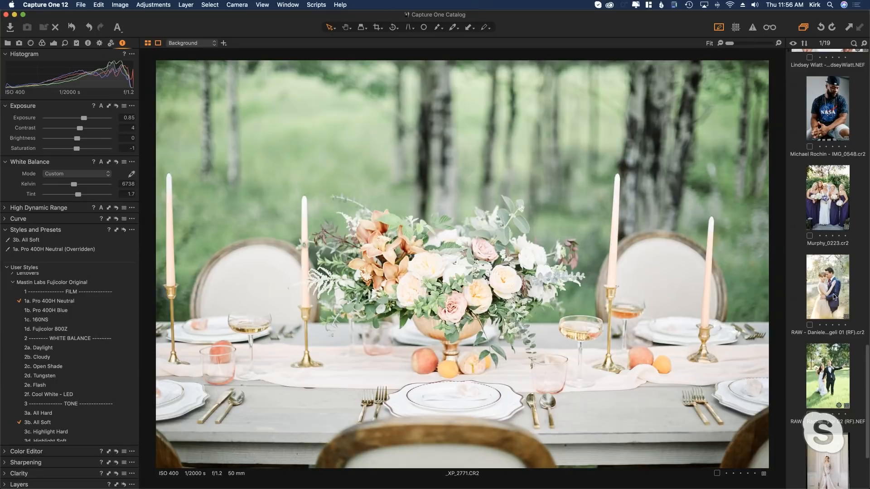
left_click(834, 297)
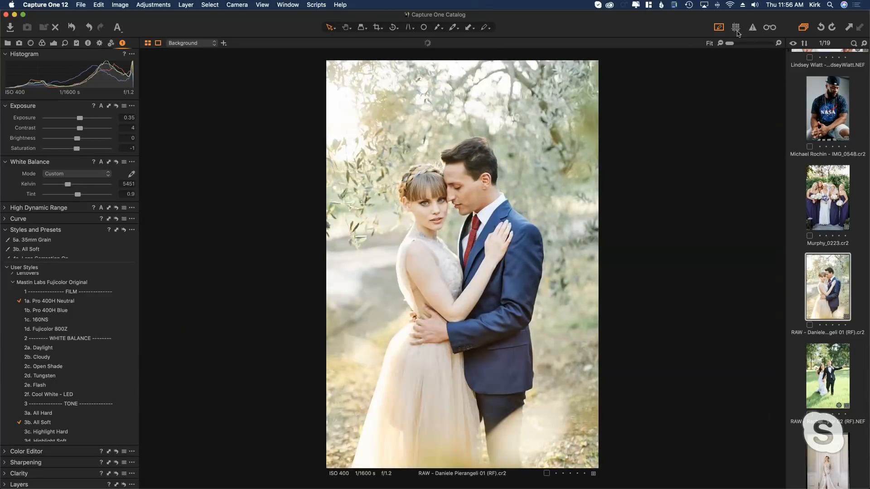
left_click(753, 27)
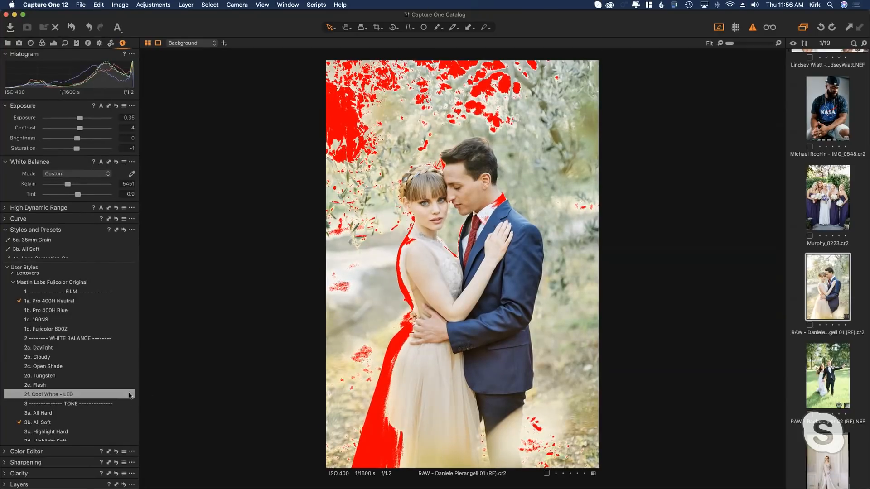
Set the embracing couple's contrast to 20 and exposure to 0.13, and apply the 4b. Lens Correction Off (Reset) style
scroll(97, 385, "down", 3)
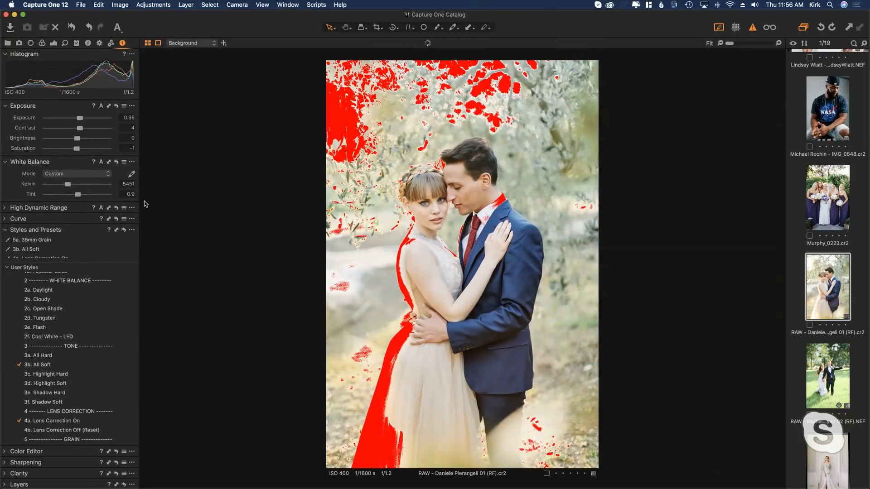
mouse_move(78, 125)
left_mouse_down()
mouse_move(87, 124)
mouse_move(78, 119)
left_mouse_up()
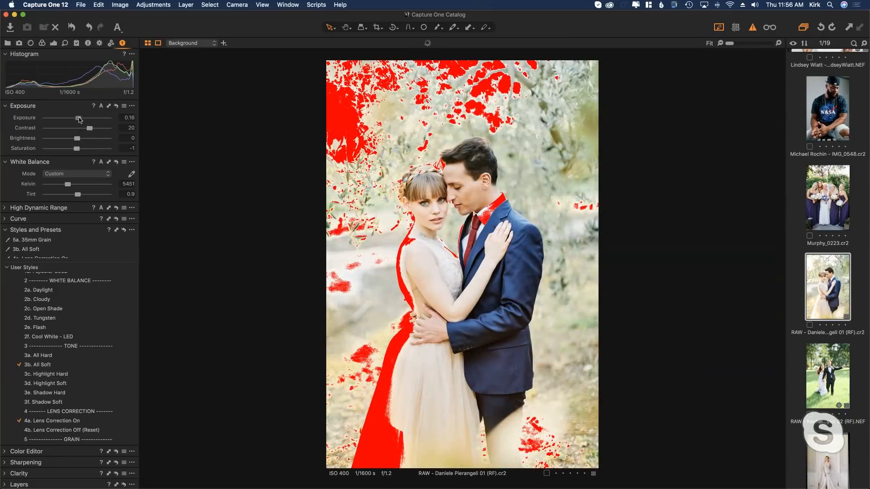
left_click(96, 429)
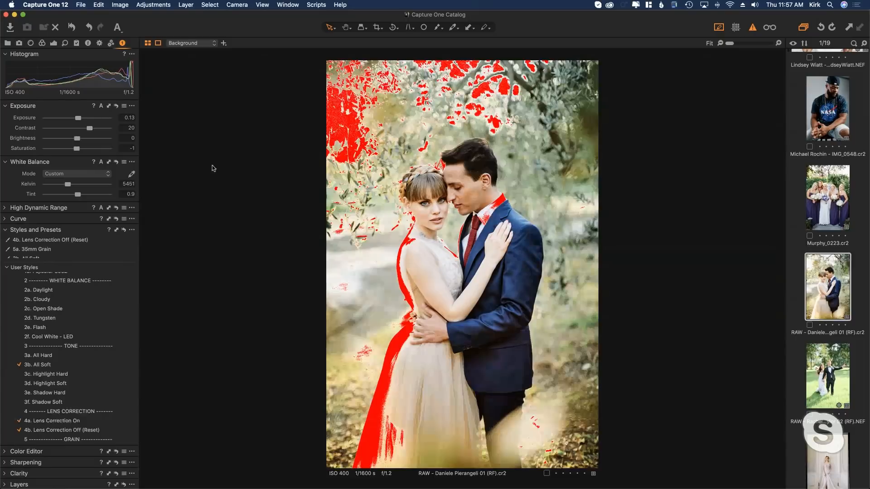
Set the embracing couple's exposure to 0.35 and compare the photo with the exposure warning off and on
left_click_drag(79, 120, 78, 120)
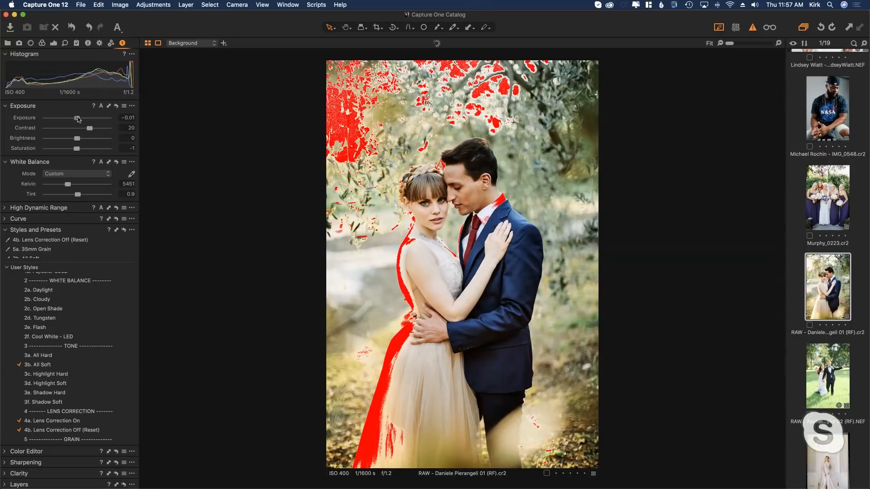
left_click_drag(78, 120, 81, 119)
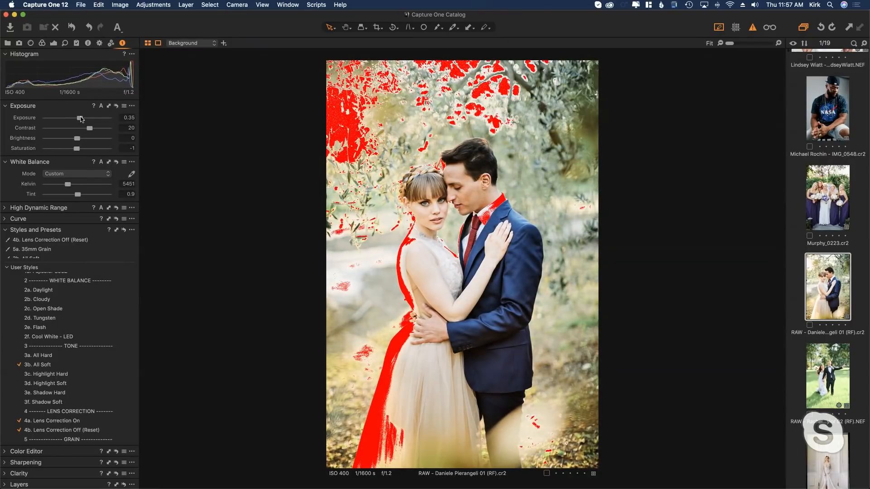
left_click(752, 28)
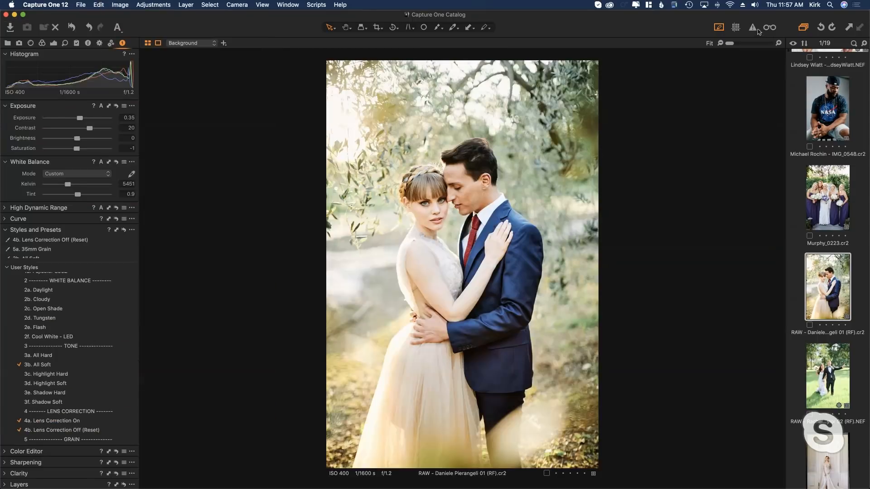
left_click(752, 28)
left_click(752, 28)
left_click(753, 28)
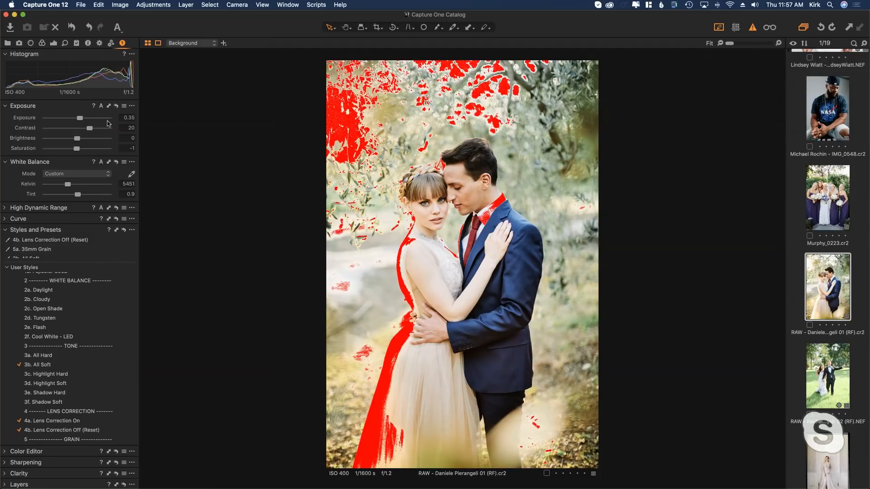
Try an exposure of -1.47 on the embracing couple, undo it and turn off the exposure warning
left_click_drag(82, 119, 66, 120)
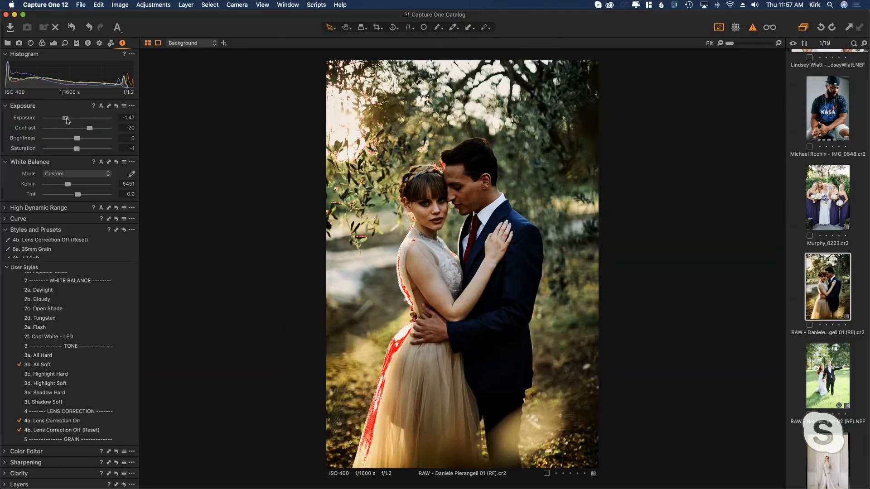
key("super+z")
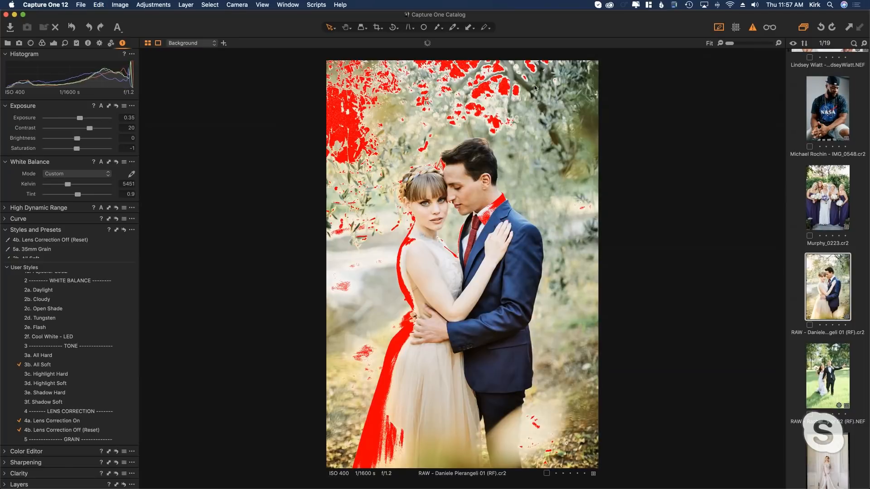
left_click(753, 28)
View the table setting photo and the bride portrait without the exposure warning
scroll(849, 208, "down", 5)
scroll(849, 208, "up", 5)
left_click(814, 175)
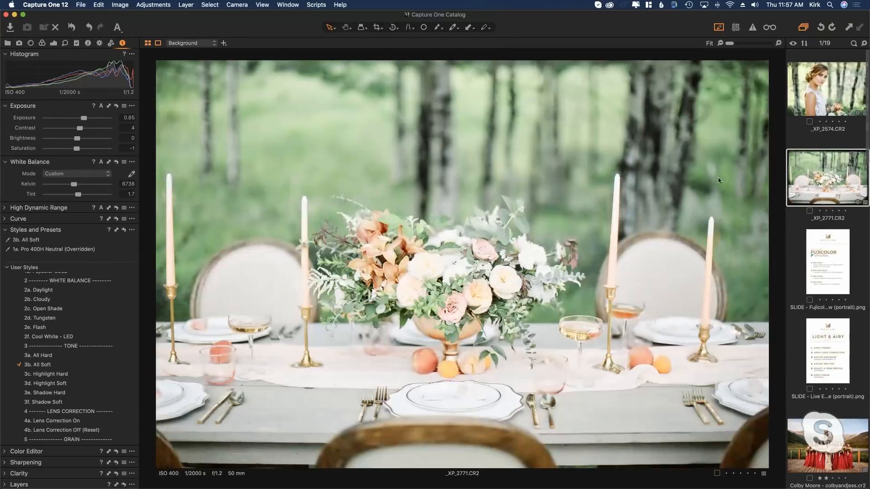
left_click(818, 87)
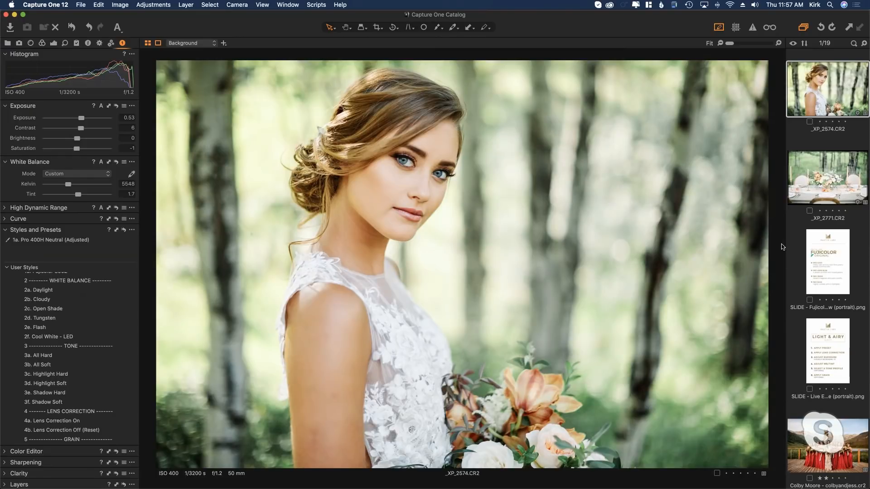
Set the Fujicolor Original overview slide as the compare image and show the bride portrait beside it at 50% zoom
left_click(831, 261)
right_click(831, 261)
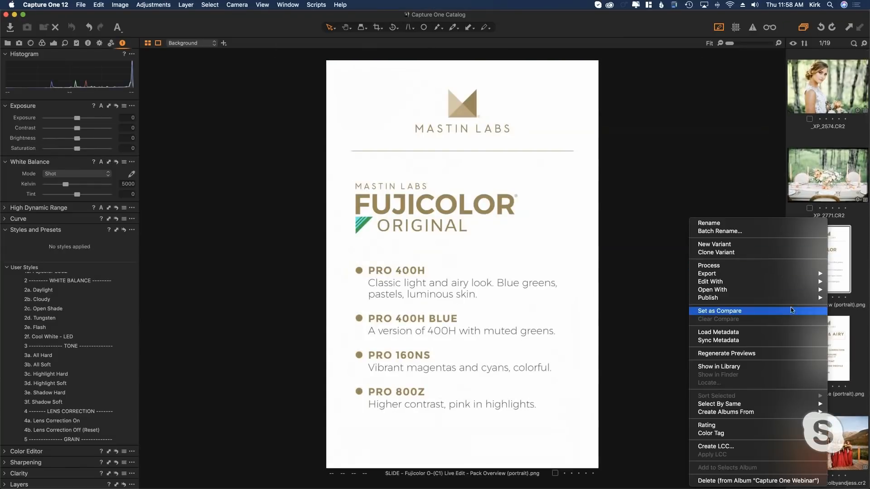
left_click(787, 316)
left_click(831, 83)
left_click_drag(729, 43, 751, 43)
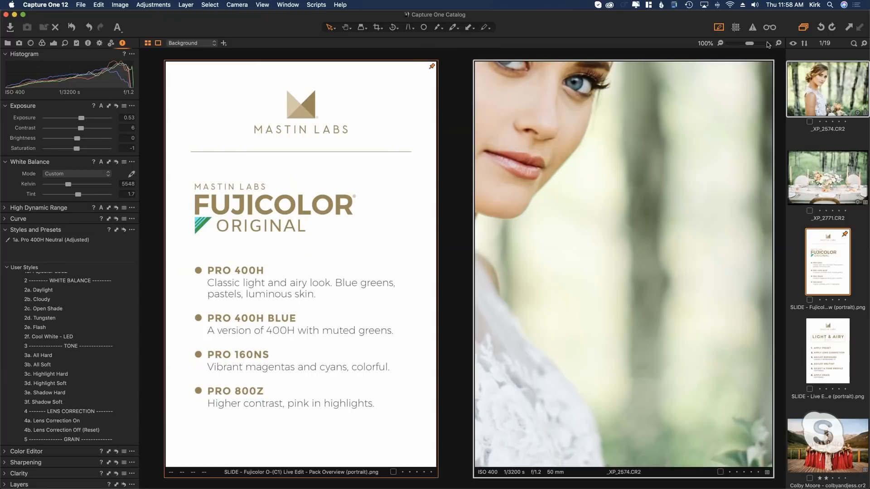
left_click_drag(747, 44, 739, 43)
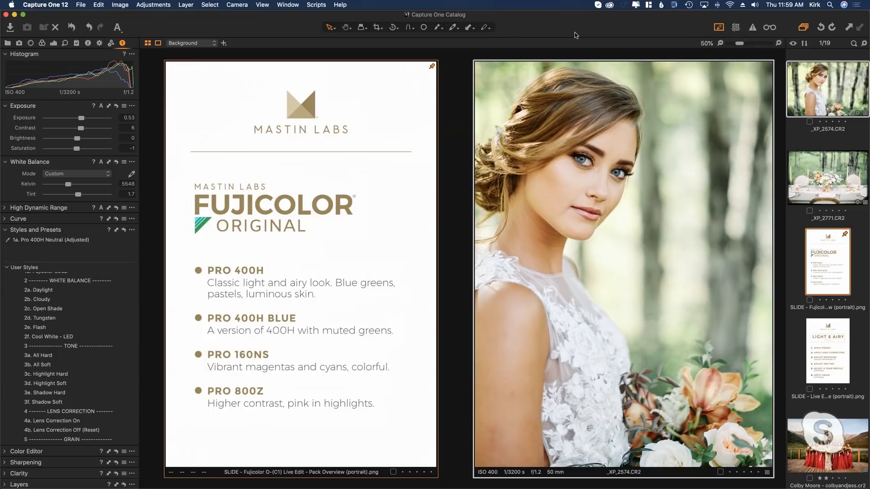
Remove the 4b. Lens Correction Off (Reset) style from the couple beneath the olive branches and set the exposure to 0.01
scroll(792, 141, "down", 10)
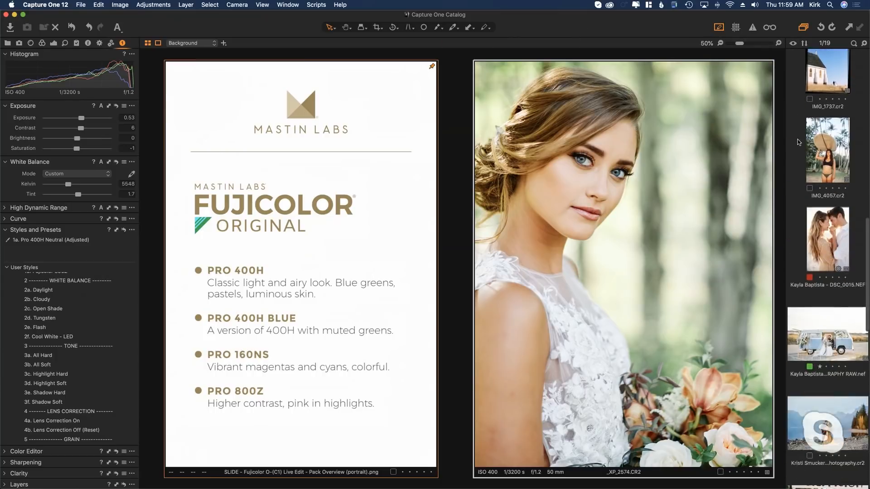
scroll(799, 141, "down", 8)
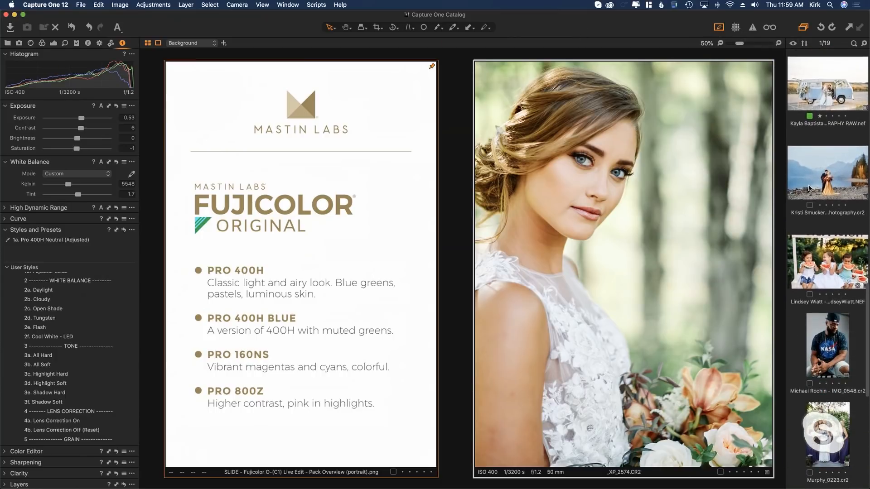
scroll(806, 184, "down", 8)
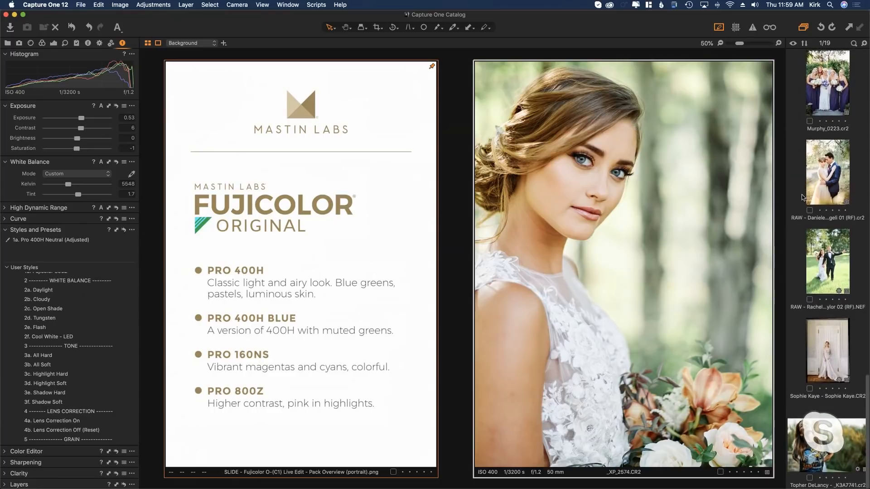
left_click(829, 172)
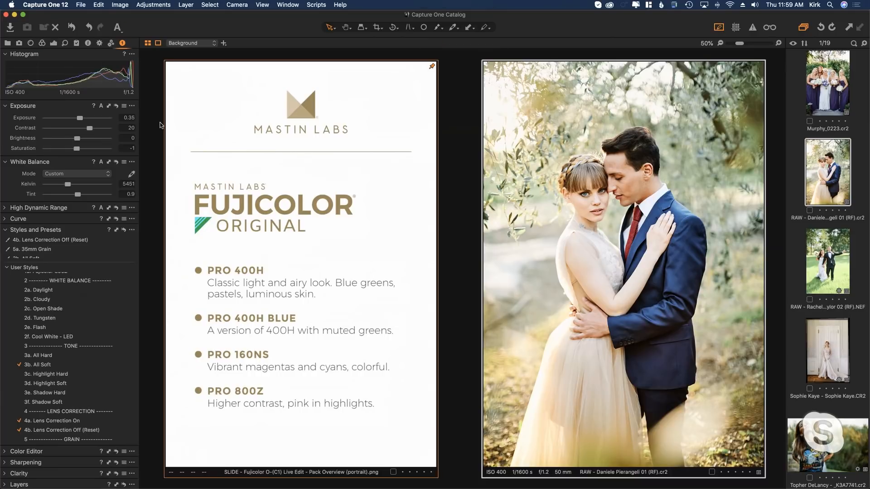
left_click(67, 433)
left_click(68, 431)
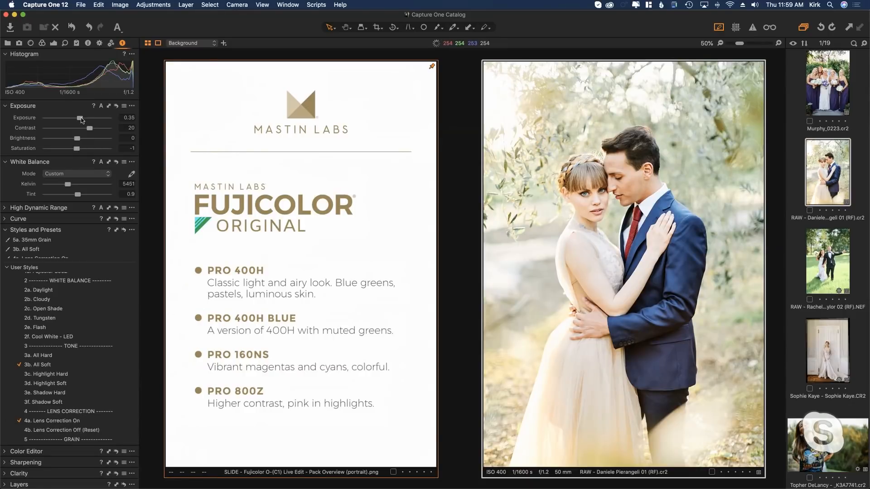
left_click_drag(79, 119, 78, 120)
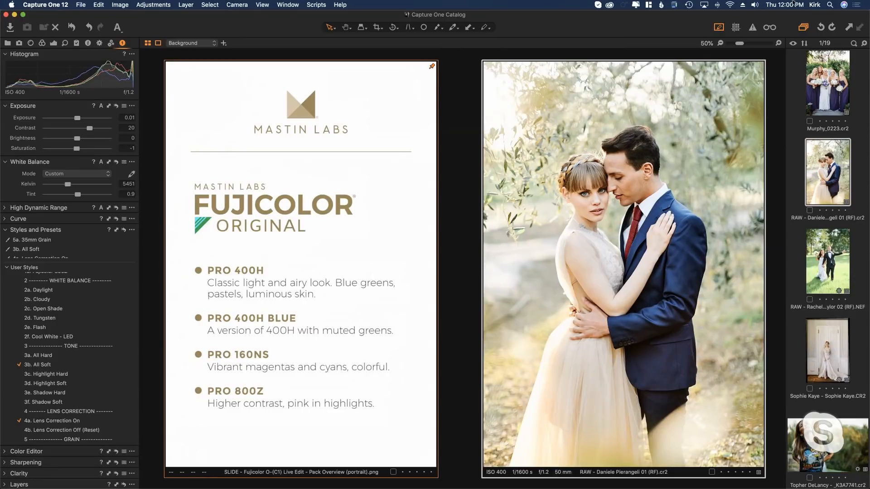
Check the battery level of the connected AirPods in the Bluetooth device list
left_click(717, 5)
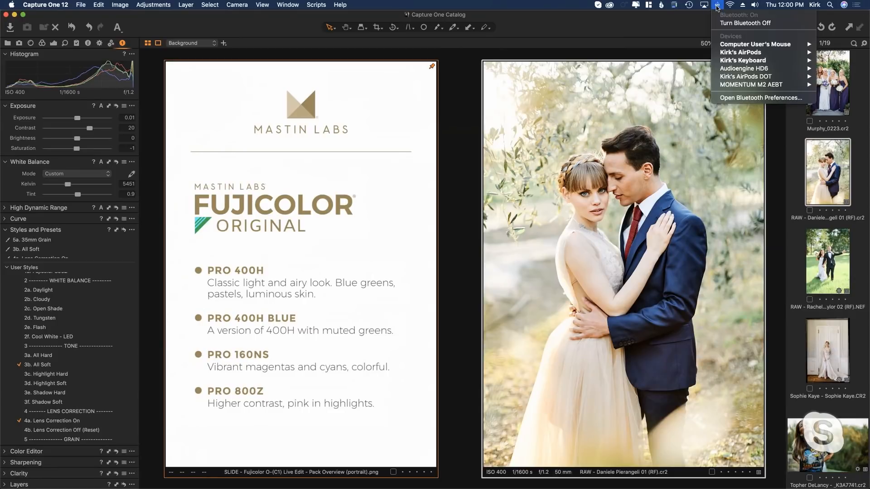
mouse_move(725, 54)
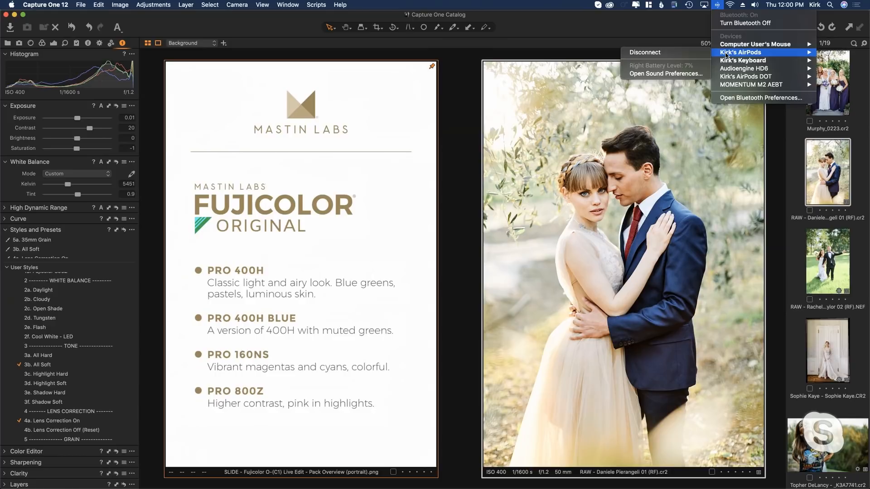
left_click(696, 21)
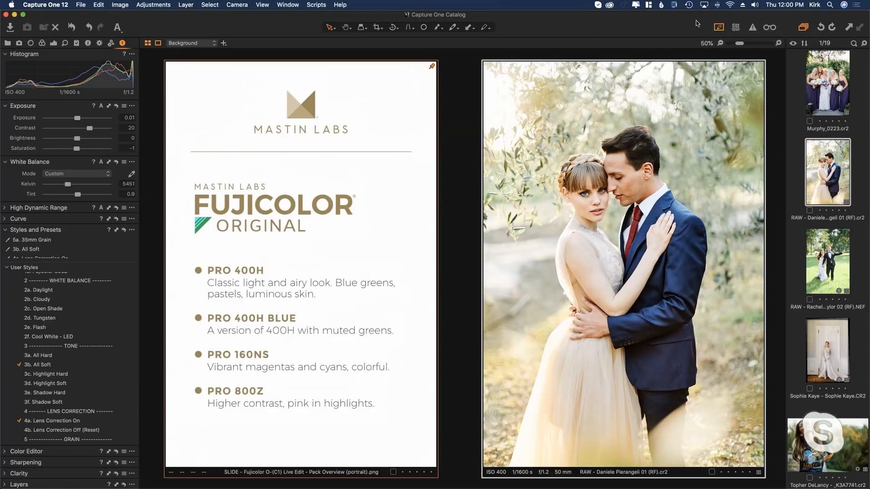